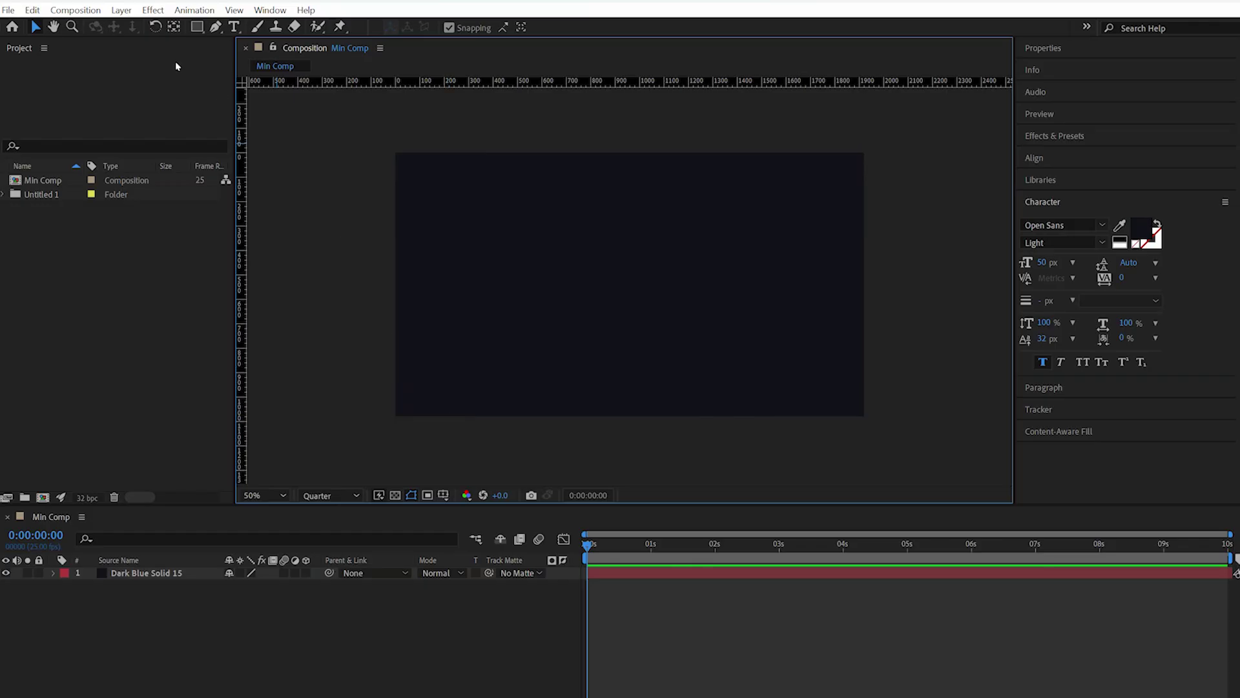
# Create Comp 37 from the HD 1920x1080 25 fps preset, widened to 13440 pixels
pyautogui.click(90, 8)
pyautogui.click(107, 23)
pyautogui.click(530, 194)
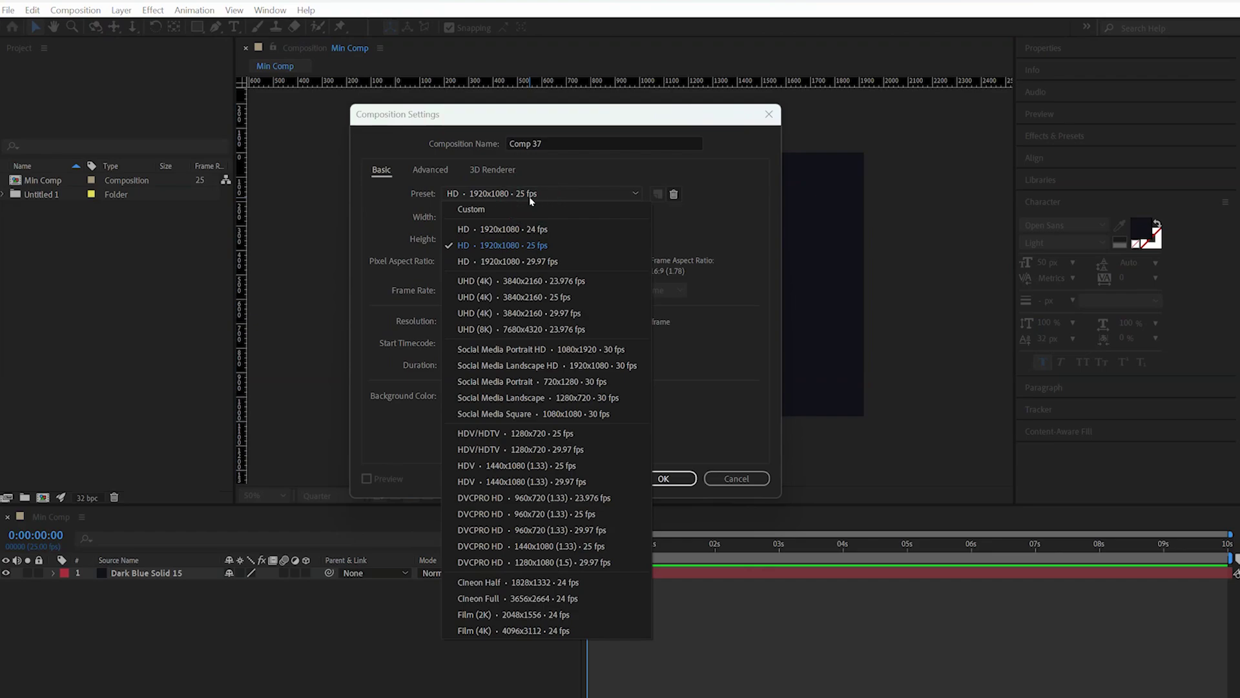
pyautogui.click(532, 238)
pyautogui.click(467, 219)
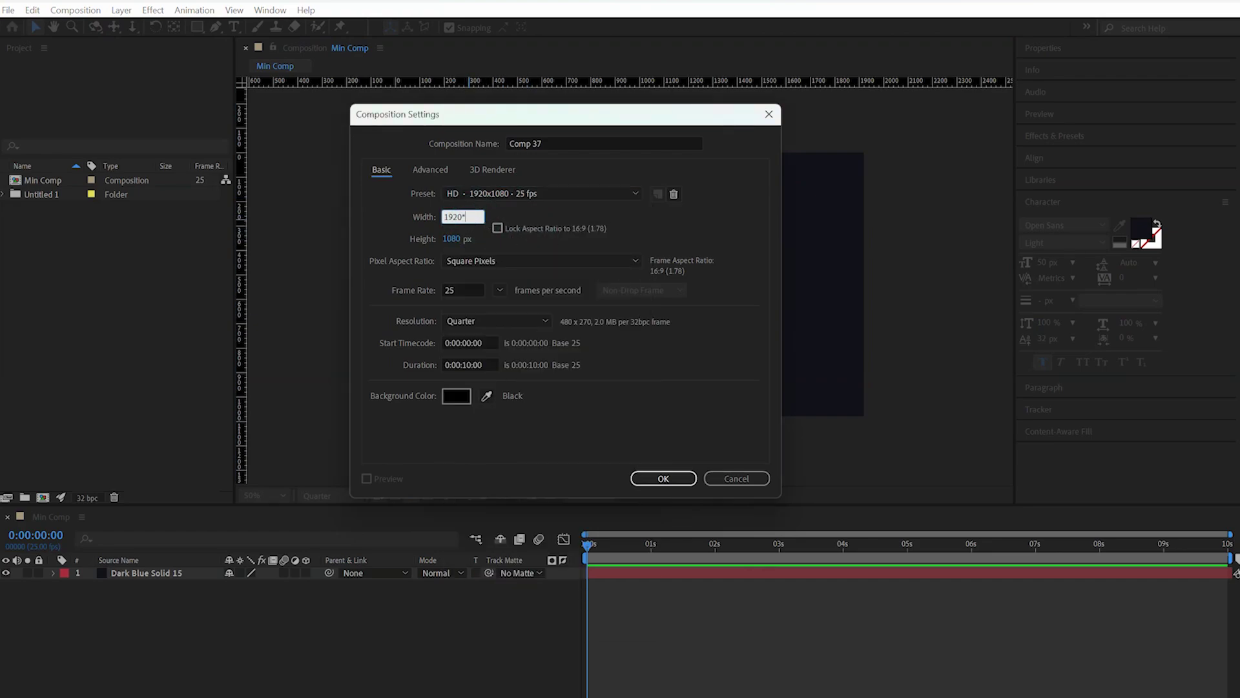
pyautogui.press('Return')
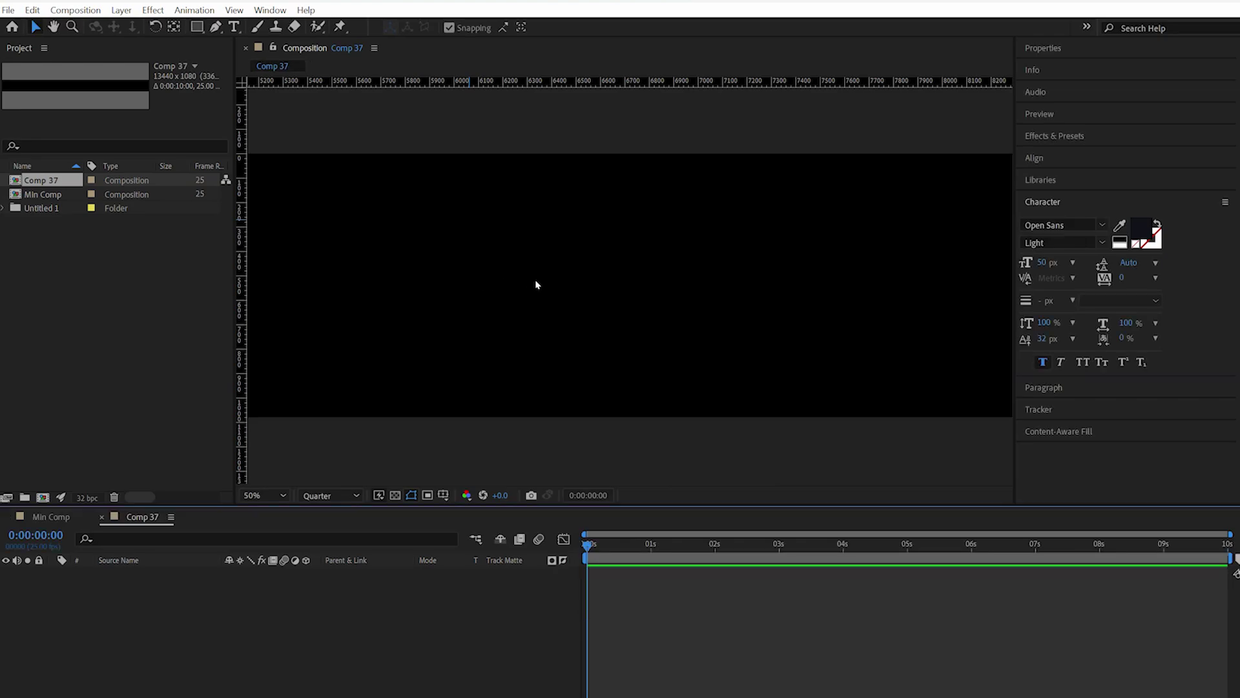
# Zoom out and turn on the proportional grid over the wide comp
pyautogui.click(535, 284)
pyautogui.scroll(-4, 536, 284)
pyautogui.scroll(-2, 506, 290)
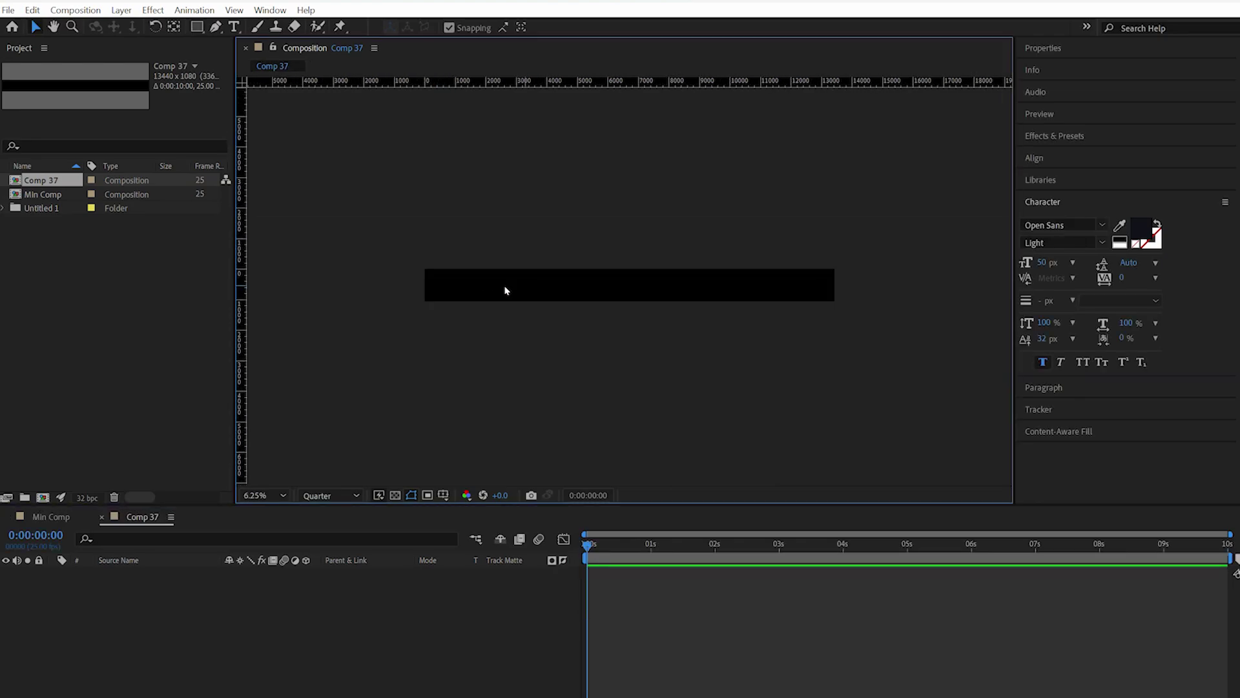
pyautogui.click(446, 495)
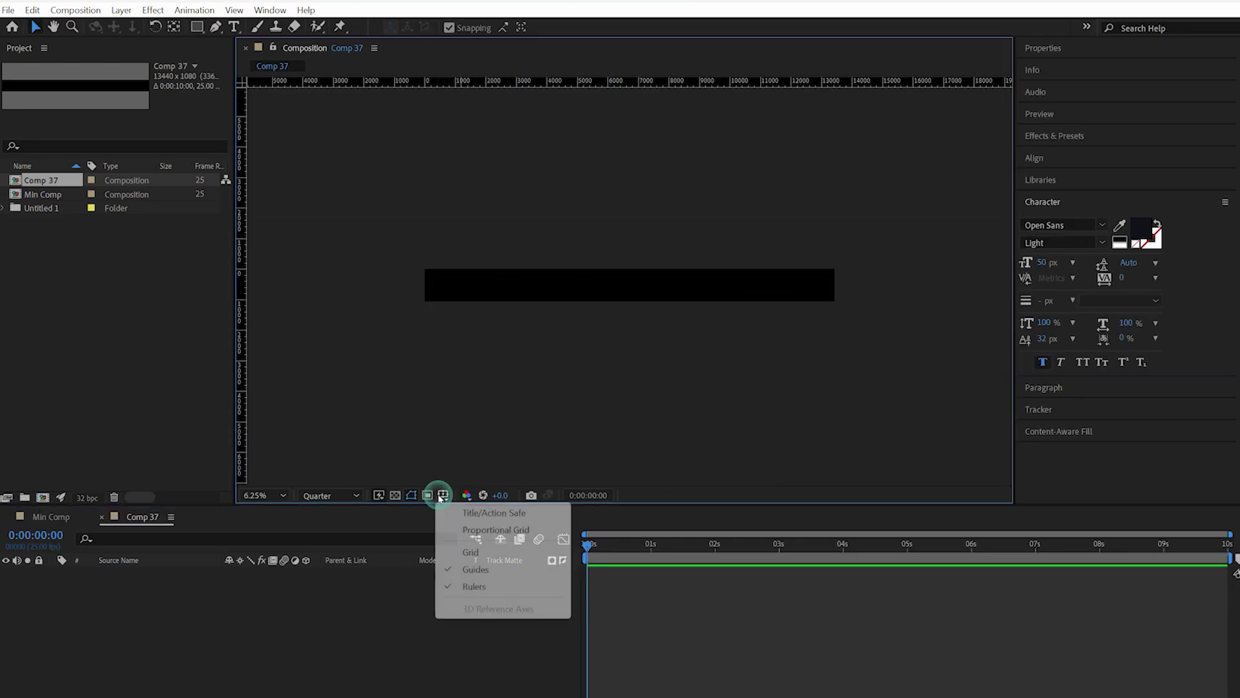
pyautogui.click(465, 535)
# Zoom back in on the comp's left end and pick the Pen tool
pyautogui.scroll(2, 448, 251)
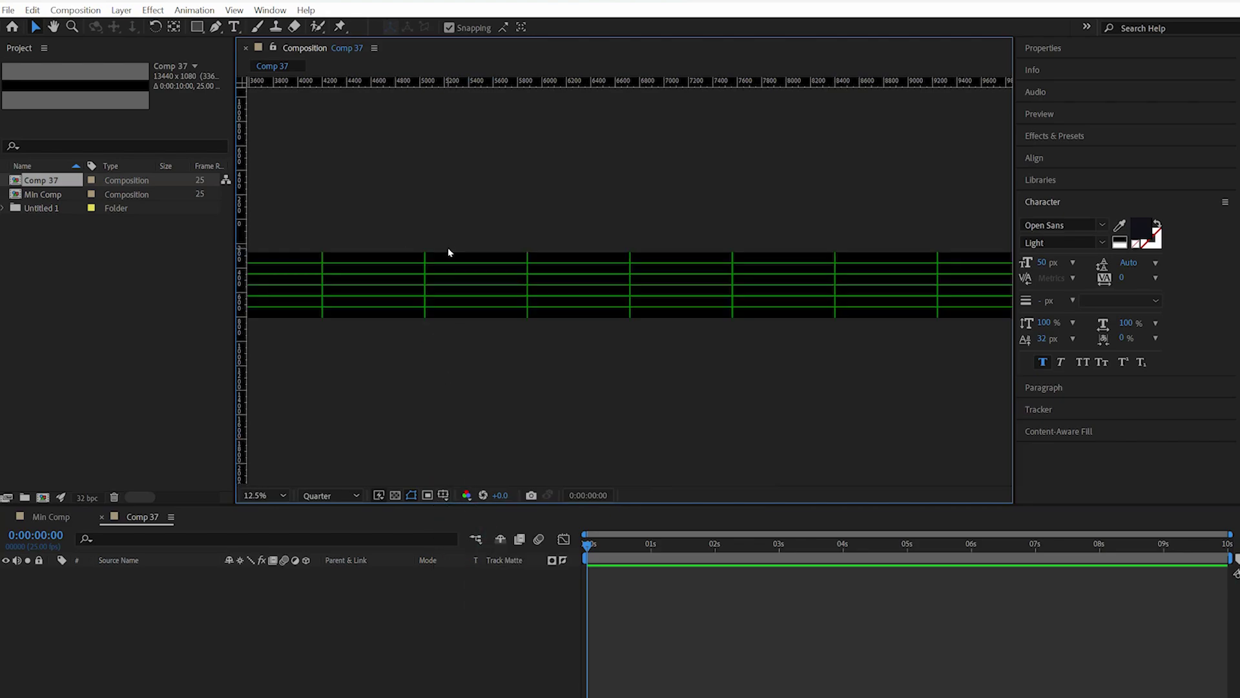
pyautogui.scroll(2, 450, 253)
pyautogui.moveTo(434, 289)
pyautogui.mouseDown()
pyautogui.moveTo(803, 288)
pyautogui.moveTo(632, 294)
pyautogui.mouseUp()
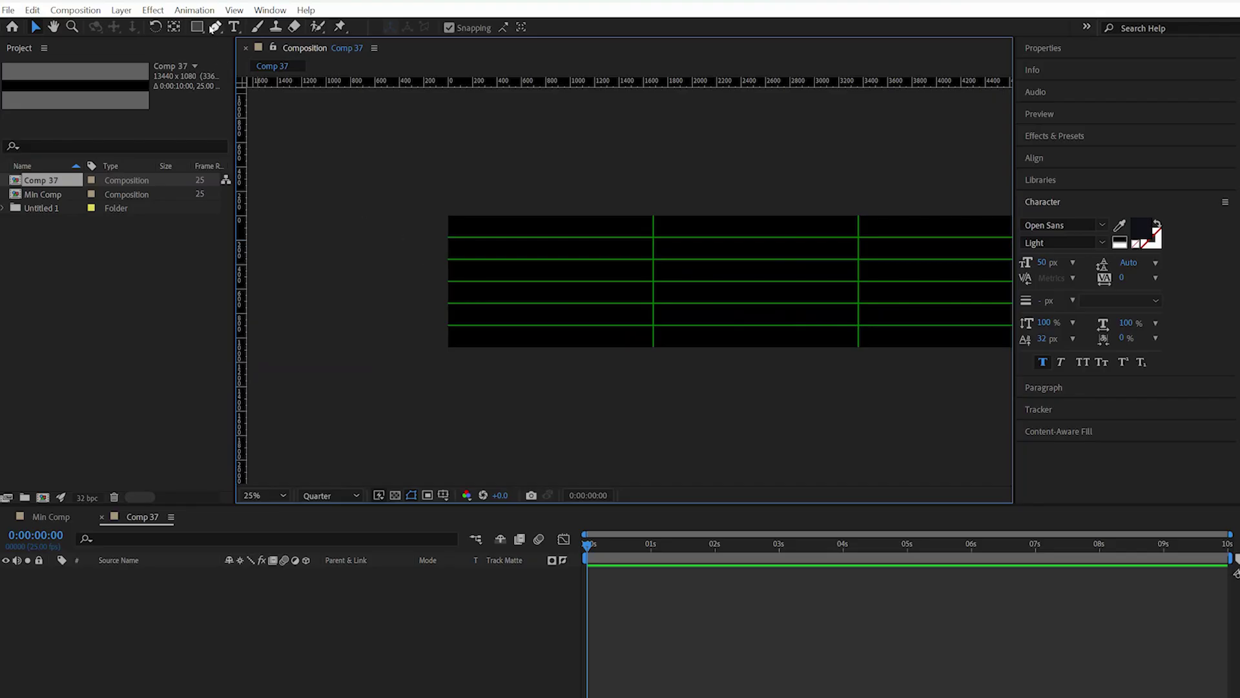
pyautogui.click(215, 27)
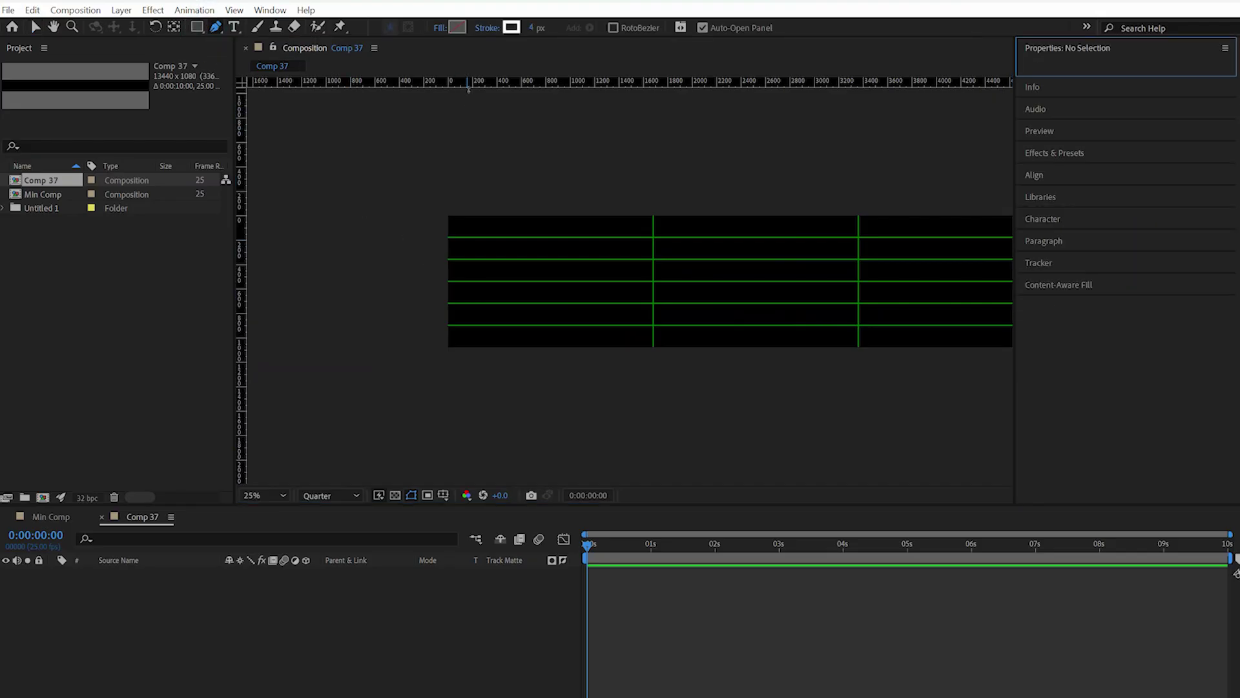
# Set a 4 px stroke and start the wave at the left edge, curving up to the top gridline
pyautogui.click(536, 28)
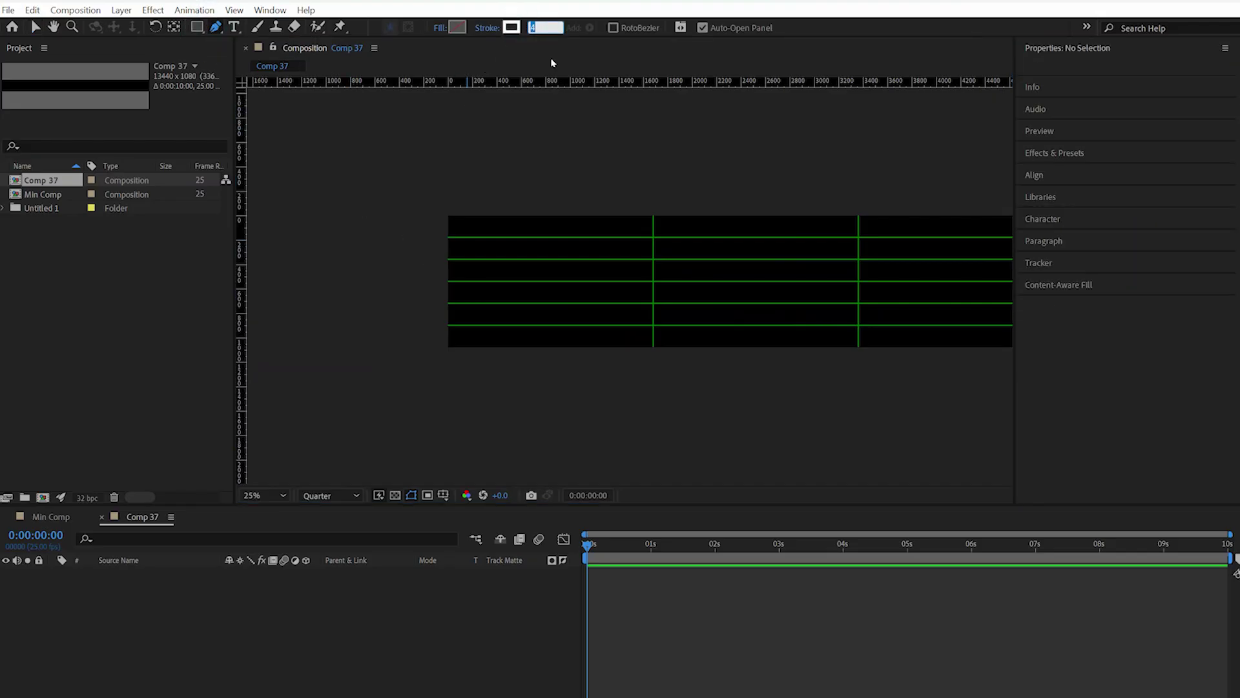
pyautogui.click(444, 283)
pyautogui.moveTo(654, 282); pyautogui.dragTo(708, 283)
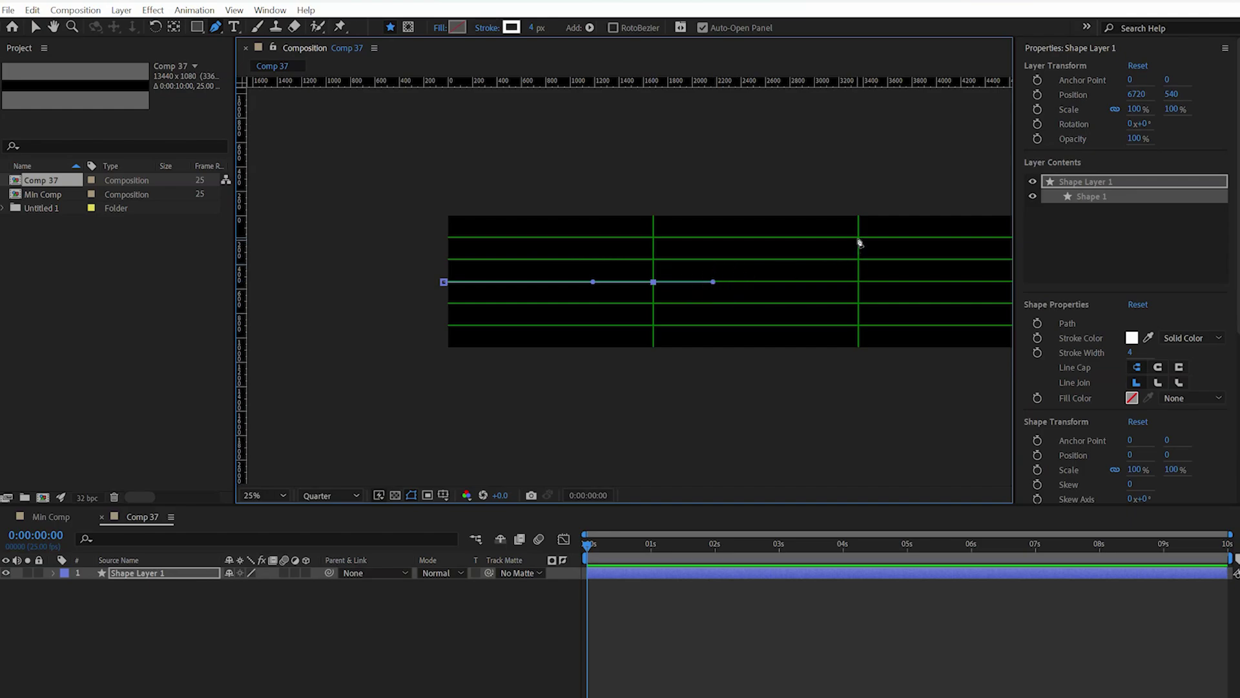
pyautogui.moveTo(859, 238); pyautogui.dragTo(926, 239)
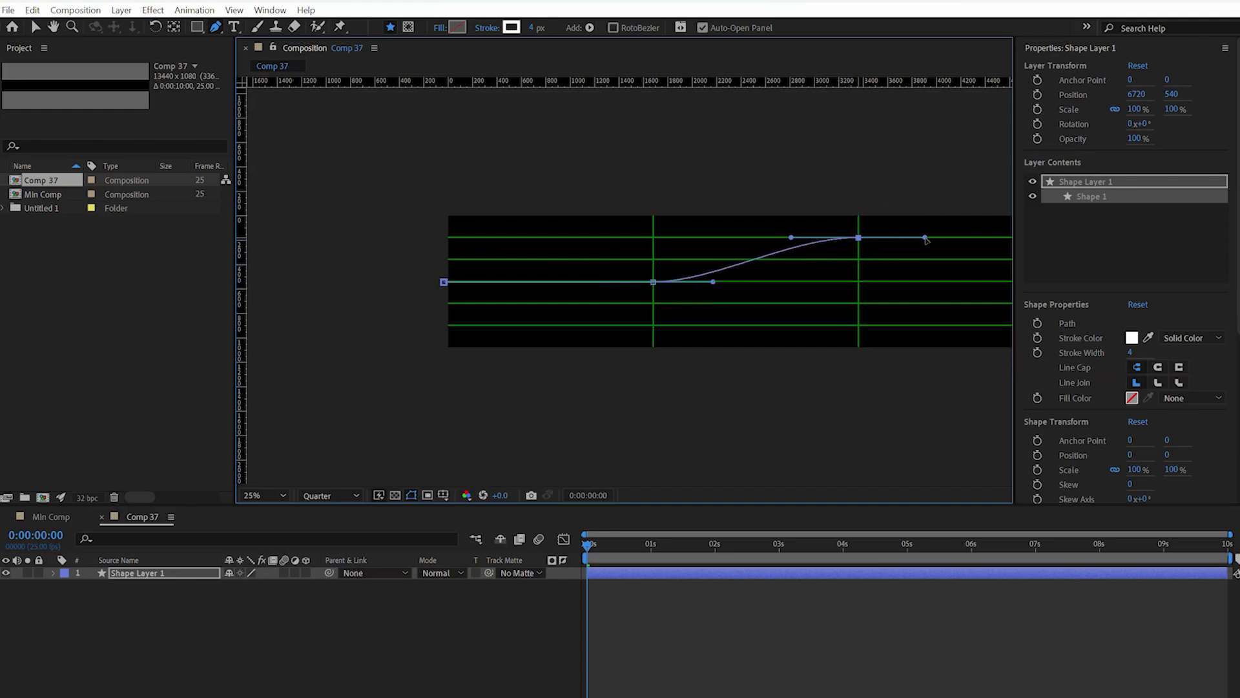
# Continue the wave down to a lower gridline, up to the top, then down to the bottom
pyautogui.moveTo(921, 284); pyautogui.dragTo(546, 289)
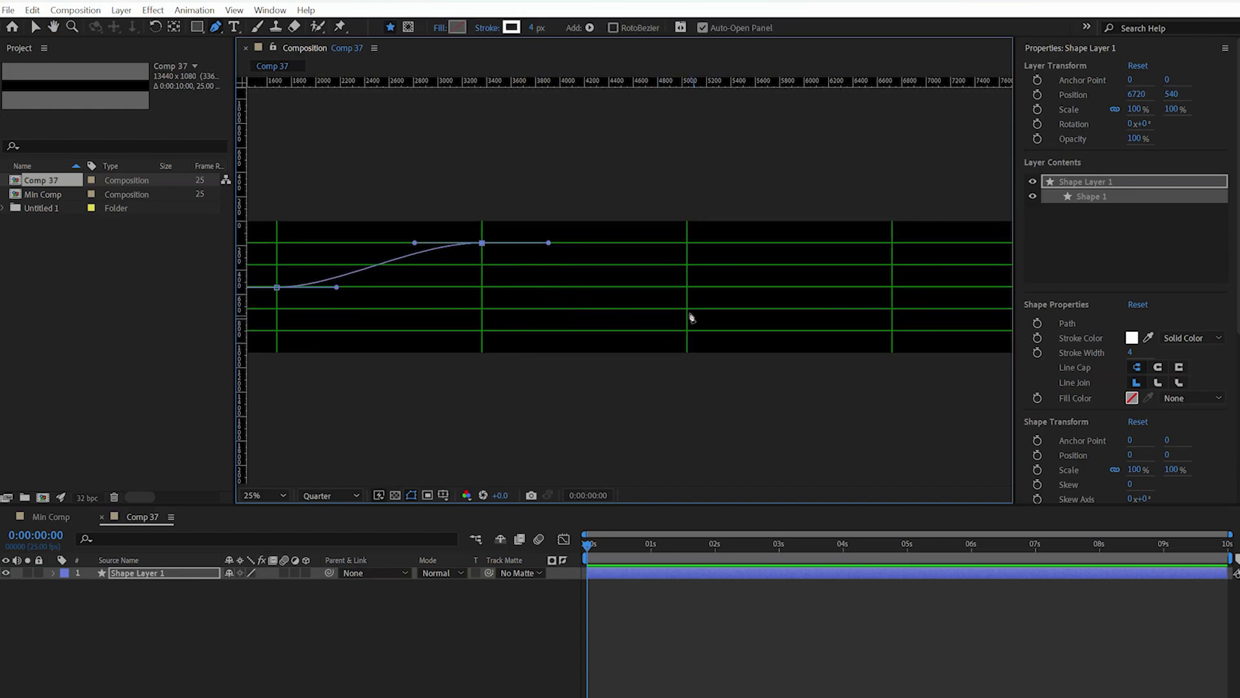
pyautogui.moveTo(688, 310); pyautogui.dragTo(753, 309)
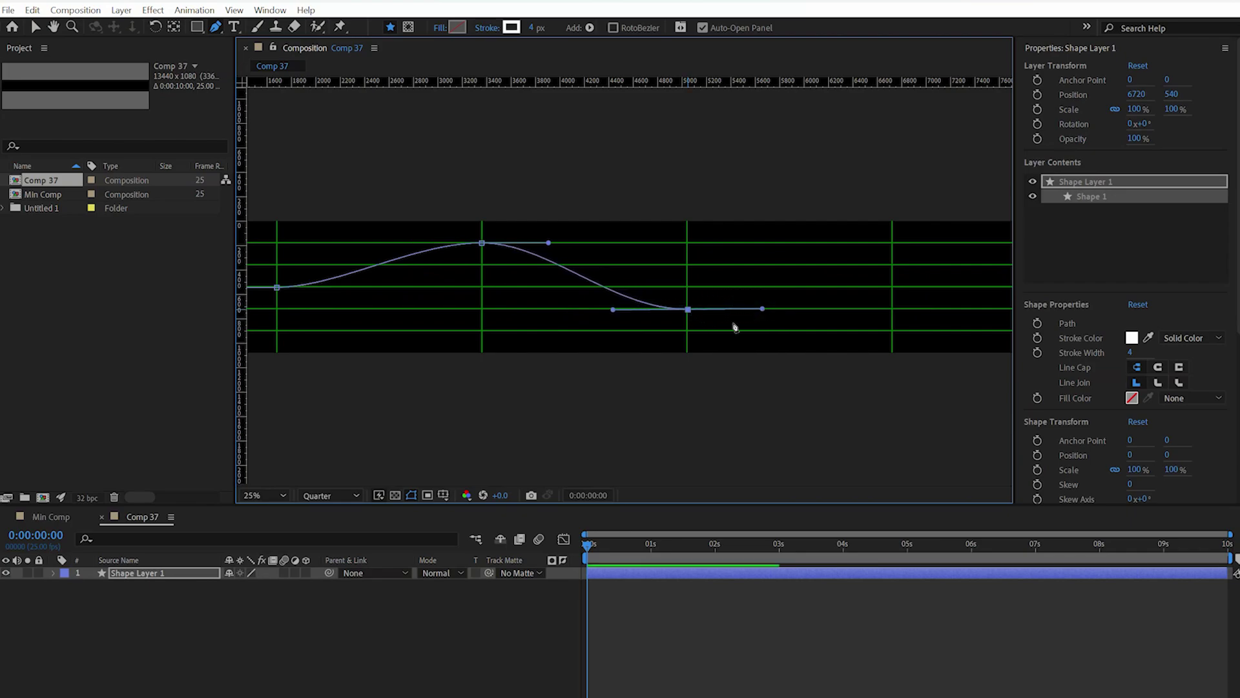
pyautogui.moveTo(688, 332); pyautogui.dragTo(782, 334)
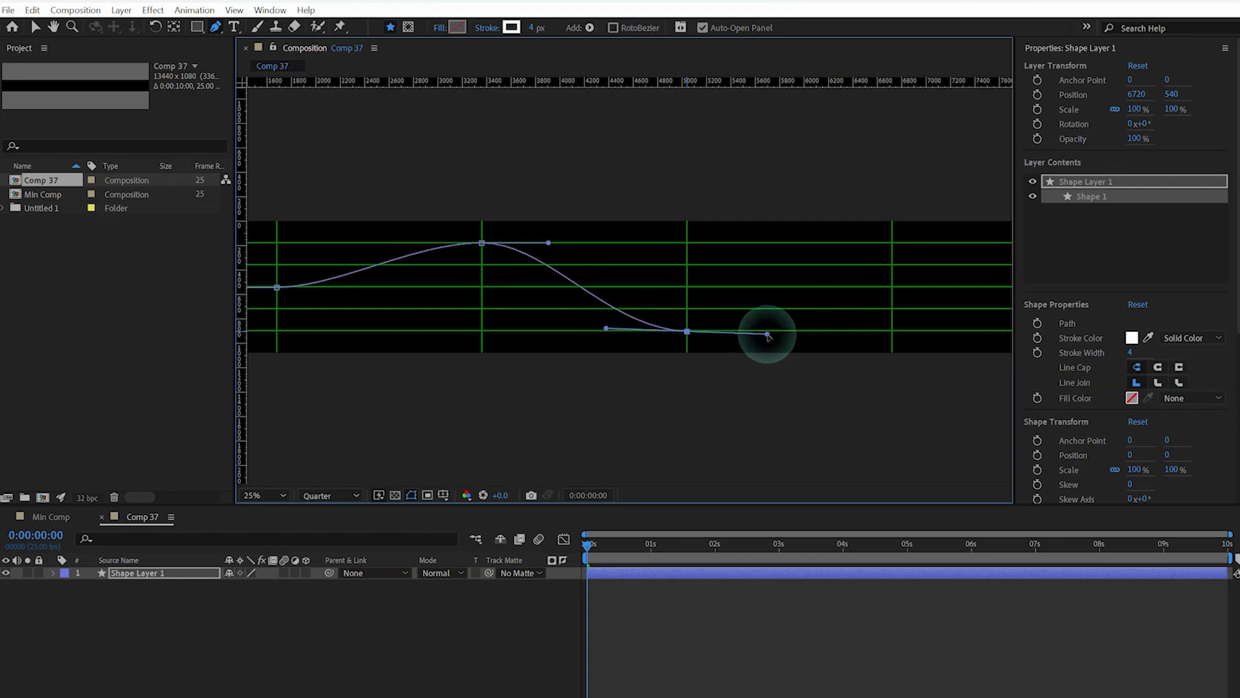
pyautogui.moveTo(885, 315)
pyautogui.mouseDown()
pyautogui.moveTo(695, 318)
pyautogui.moveTo(766, 309)
pyautogui.moveTo(682, 306)
pyautogui.mouseUp()
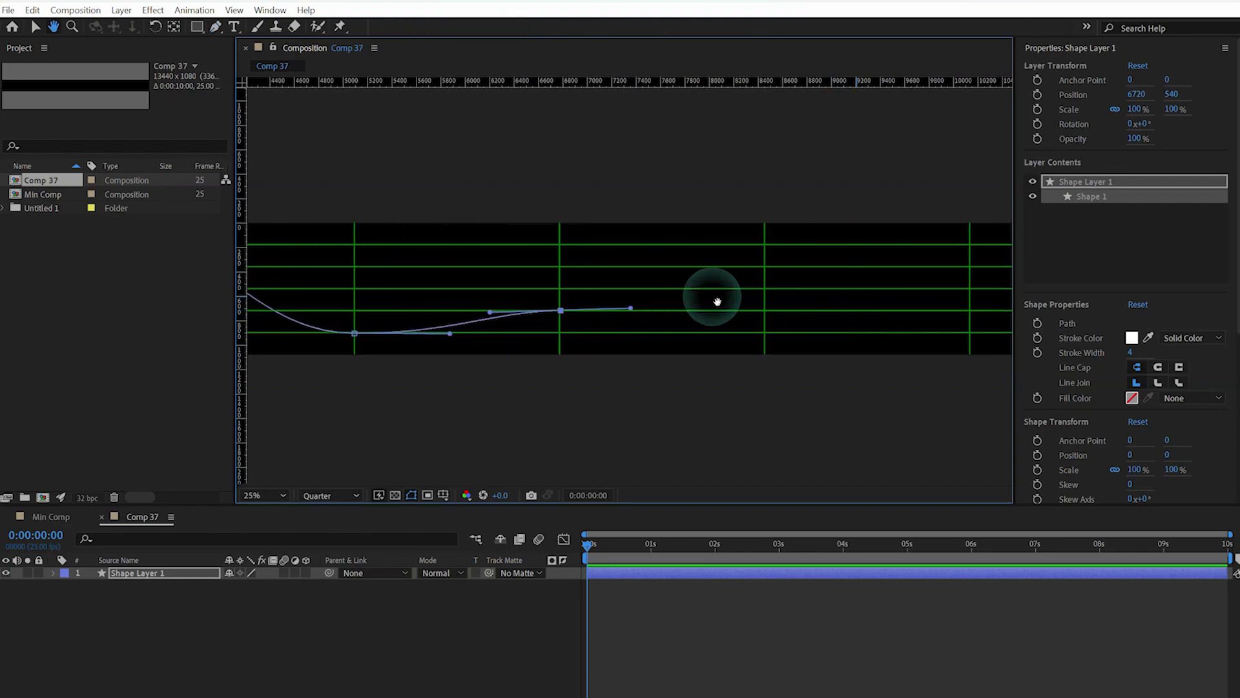
pyautogui.moveTo(756, 245)
pyautogui.mouseDown()
pyautogui.moveTo(848, 243)
pyautogui.moveTo(569, 272)
pyautogui.mouseUp()
pyautogui.moveTo(696, 341); pyautogui.dragTo(797, 343)
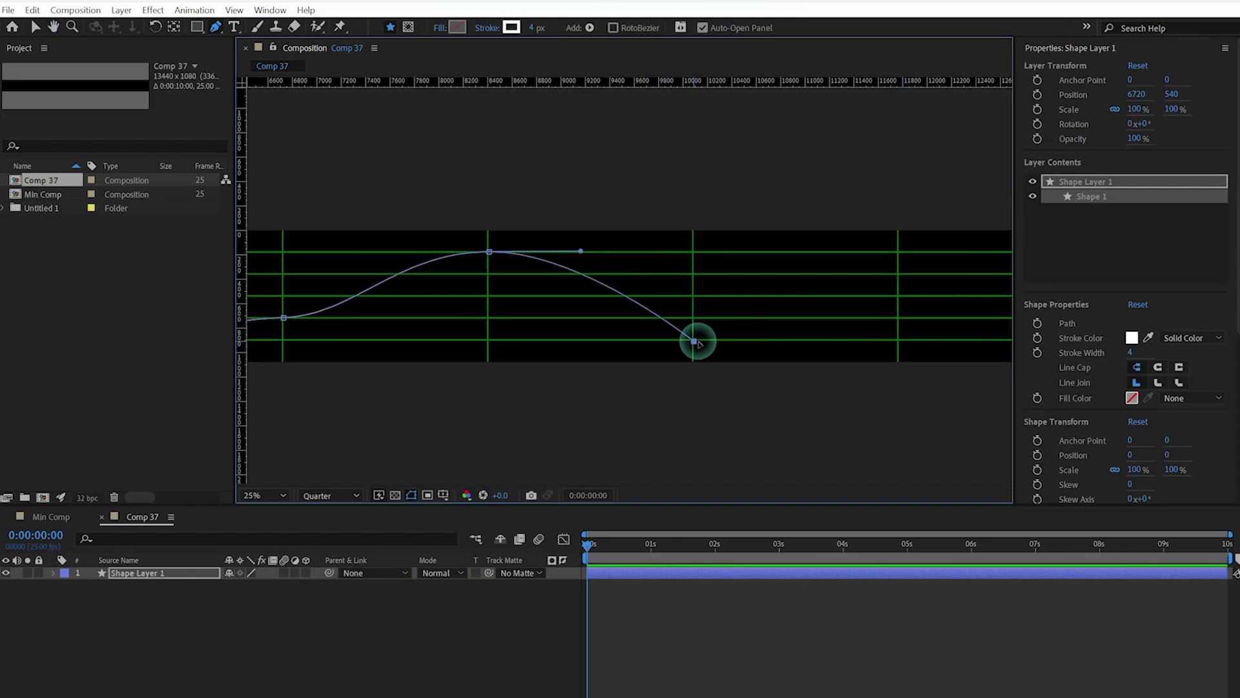
# Bring the wave back to the centre line and end it just past the right edge
pyautogui.moveTo(897, 279); pyautogui.dragTo(728, 275)
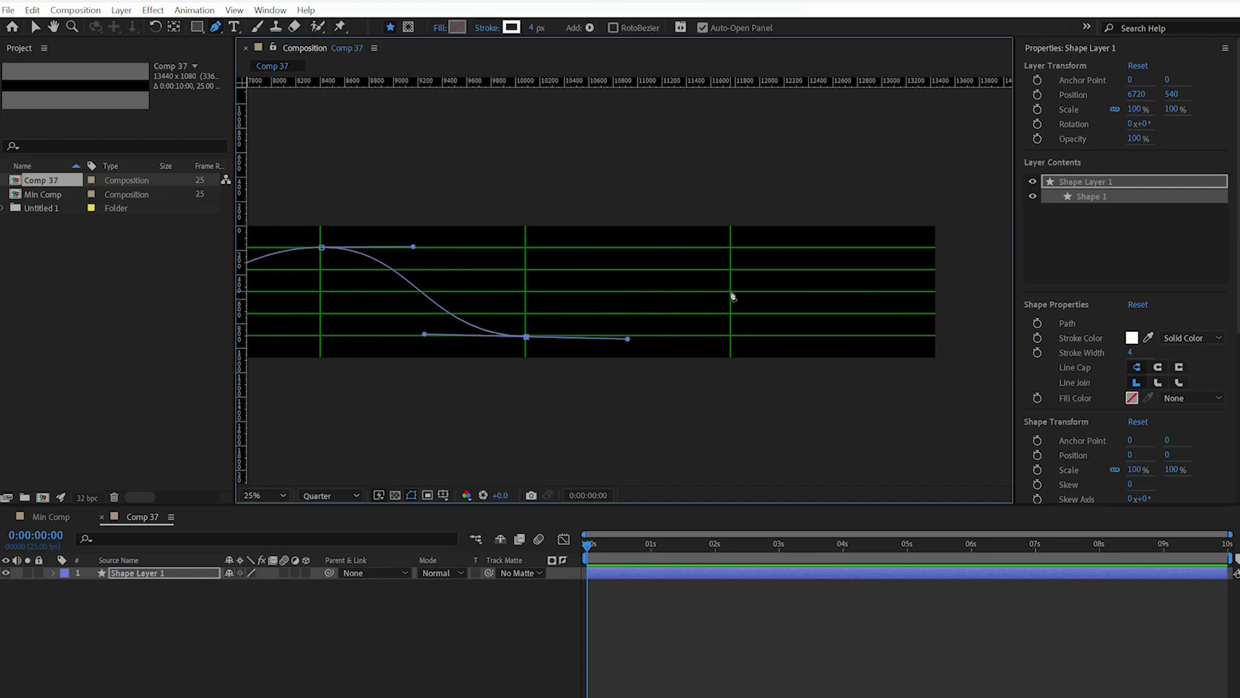
pyautogui.moveTo(730, 291); pyautogui.dragTo(775, 292)
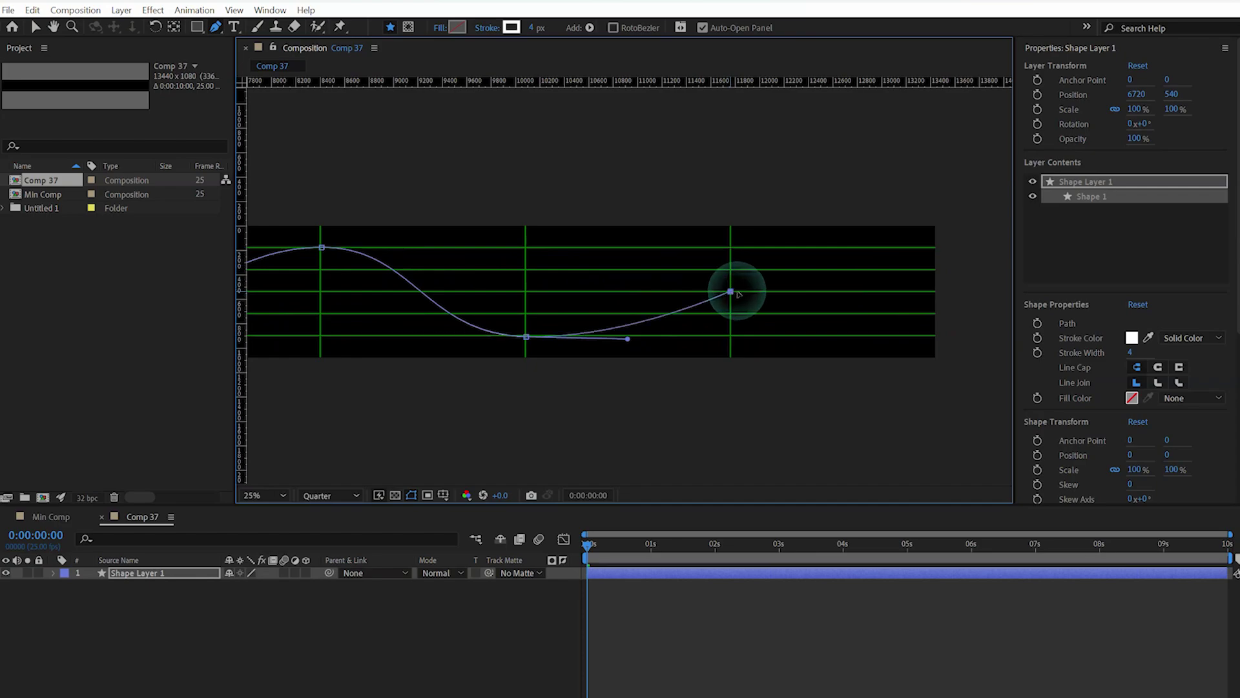
pyautogui.click(944, 291)
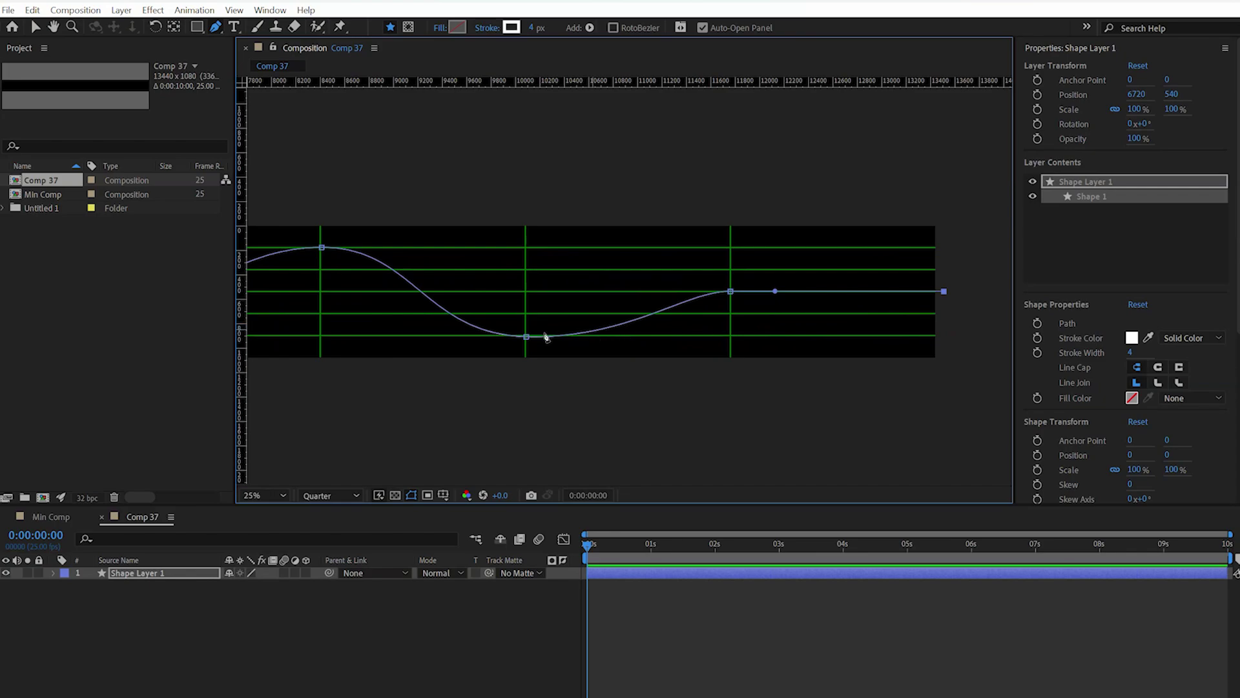
pyautogui.moveTo(437, 339); pyautogui.dragTo(937, 330)
pyautogui.moveTo(546, 327)
pyautogui.mouseDown()
pyautogui.moveTo(775, 315)
pyautogui.moveTo(700, 304)
pyautogui.moveTo(710, 302)
pyautogui.mouseUp()
# Duplicate the first wave layer and select the copy's path
pyautogui.press('g')
pyautogui.click(152, 583)
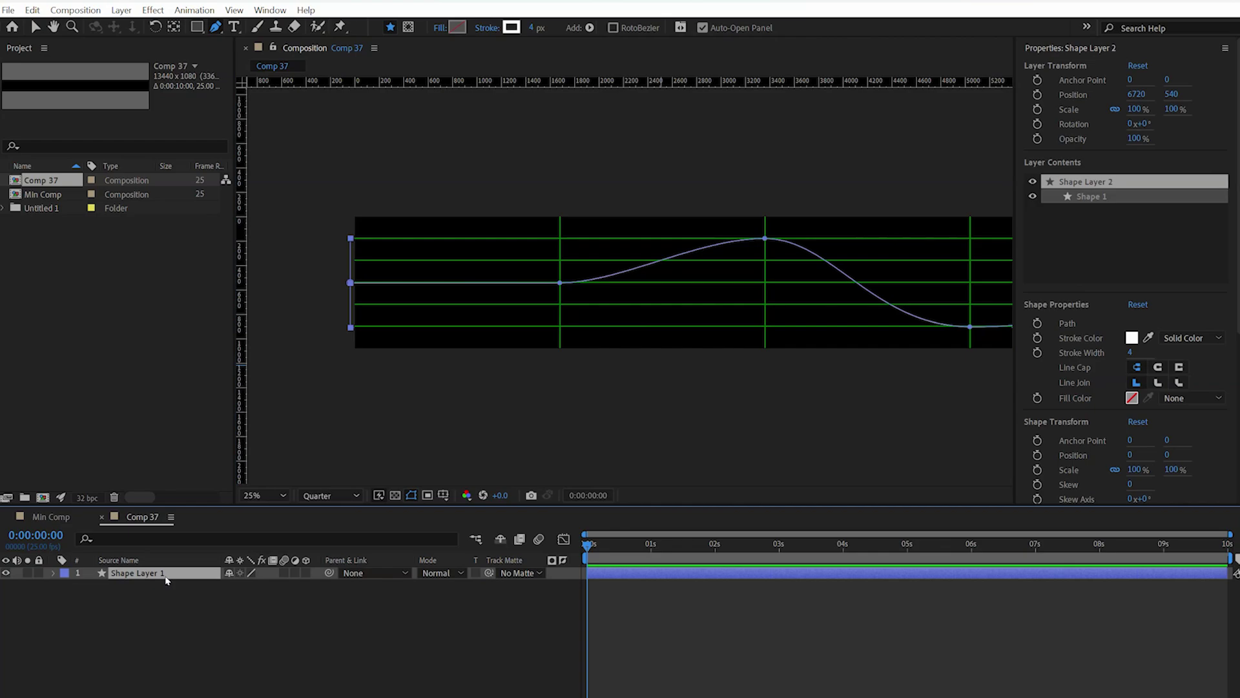
pyautogui.hotkey('ctrl', 'd')
pyautogui.click(54, 574)
pyautogui.click(66, 586)
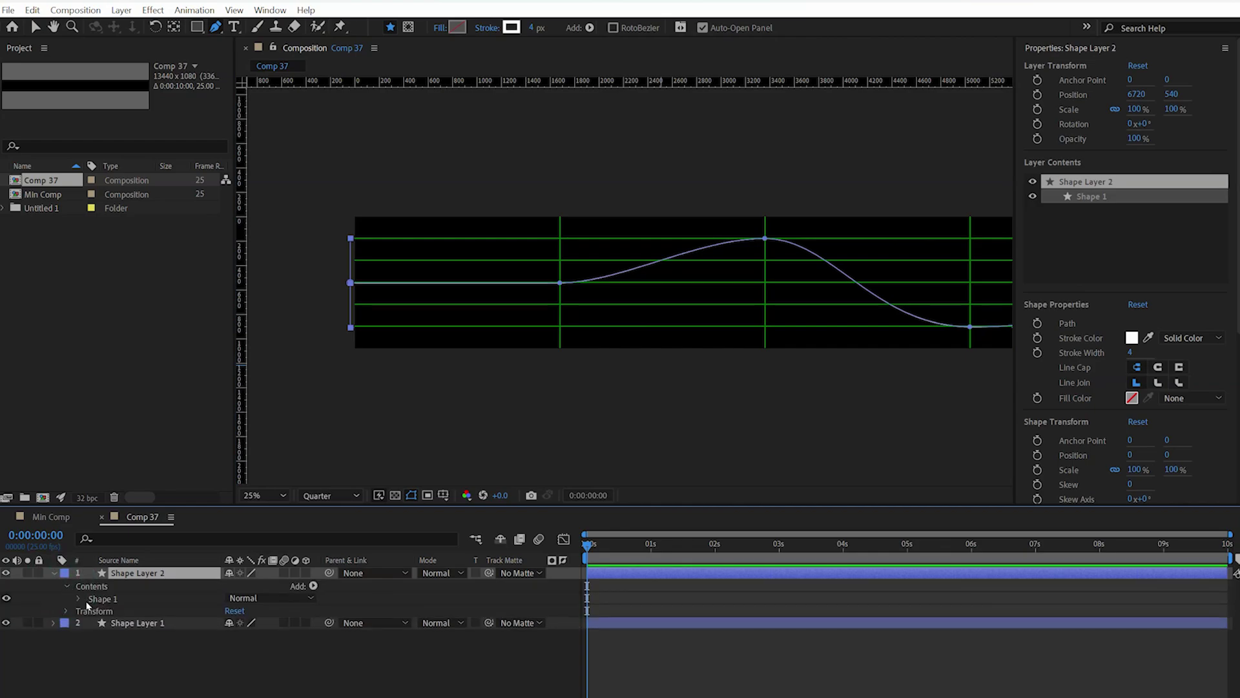
pyautogui.click(124, 602)
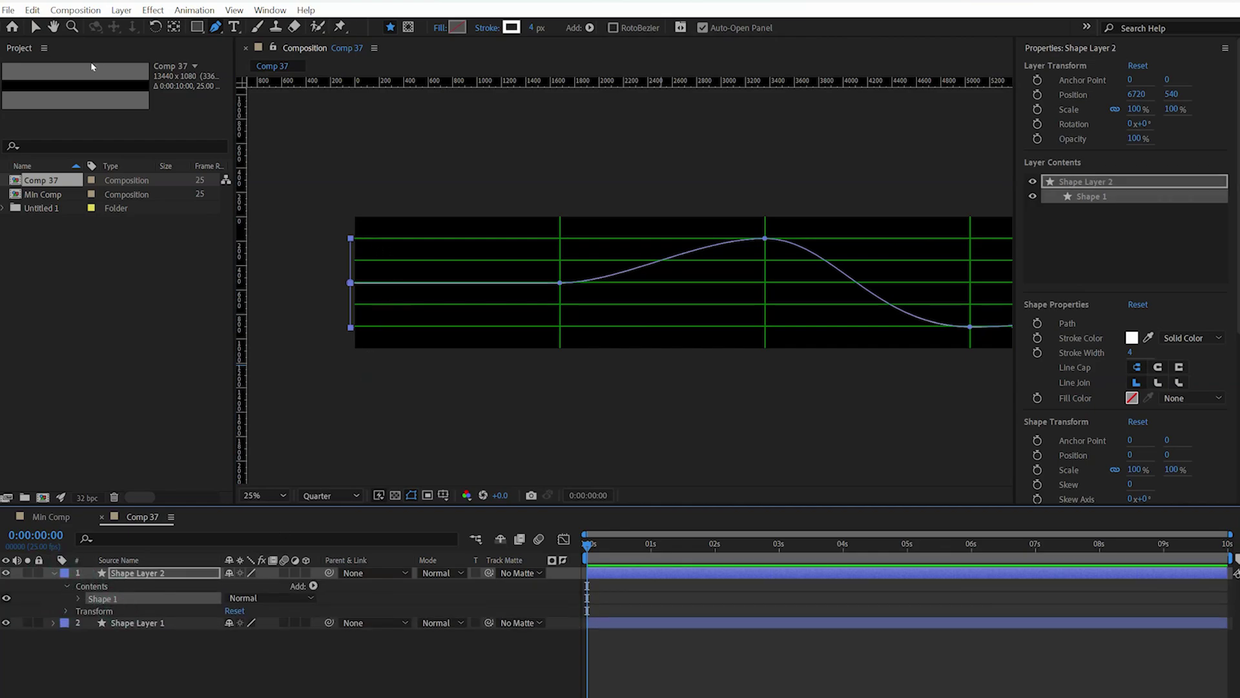
# Move the copy's vertices to new gridlines, swapping peaks and dips along the wave
pyautogui.click(33, 27)
pyautogui.click(765, 238)
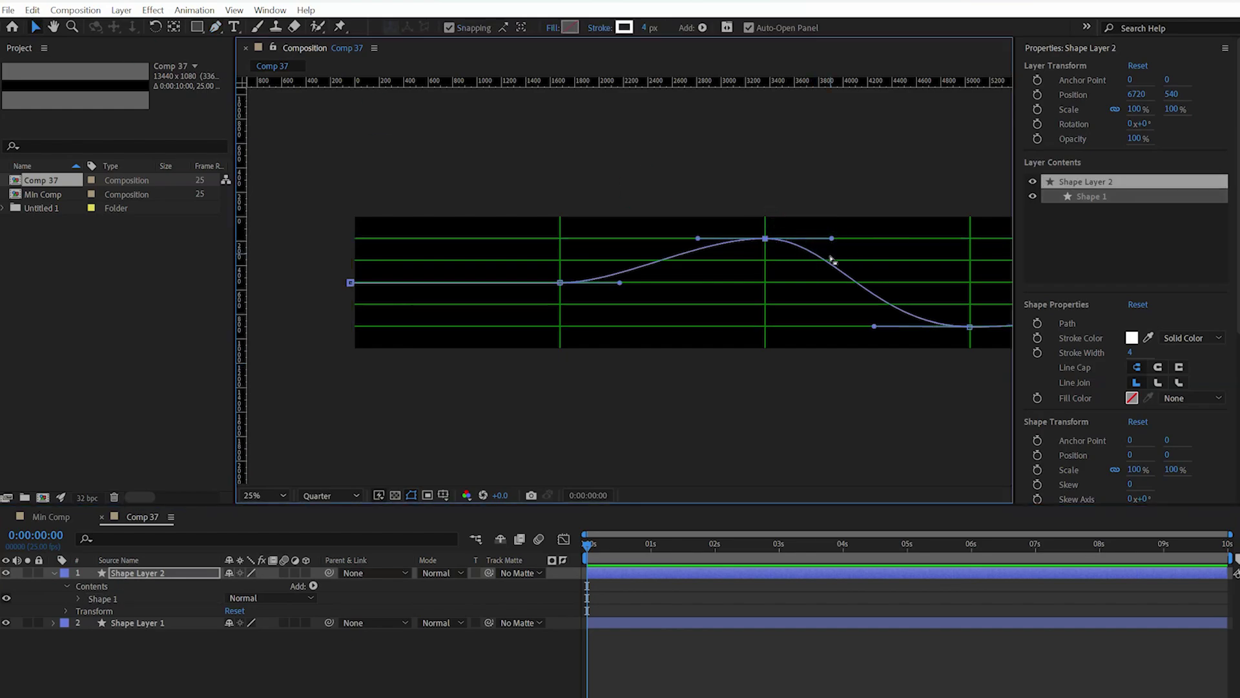
pyautogui.moveTo(769, 241)
pyautogui.mouseDown()
pyautogui.moveTo(625, 228)
pyautogui.moveTo(621, 310)
pyautogui.mouseUp()
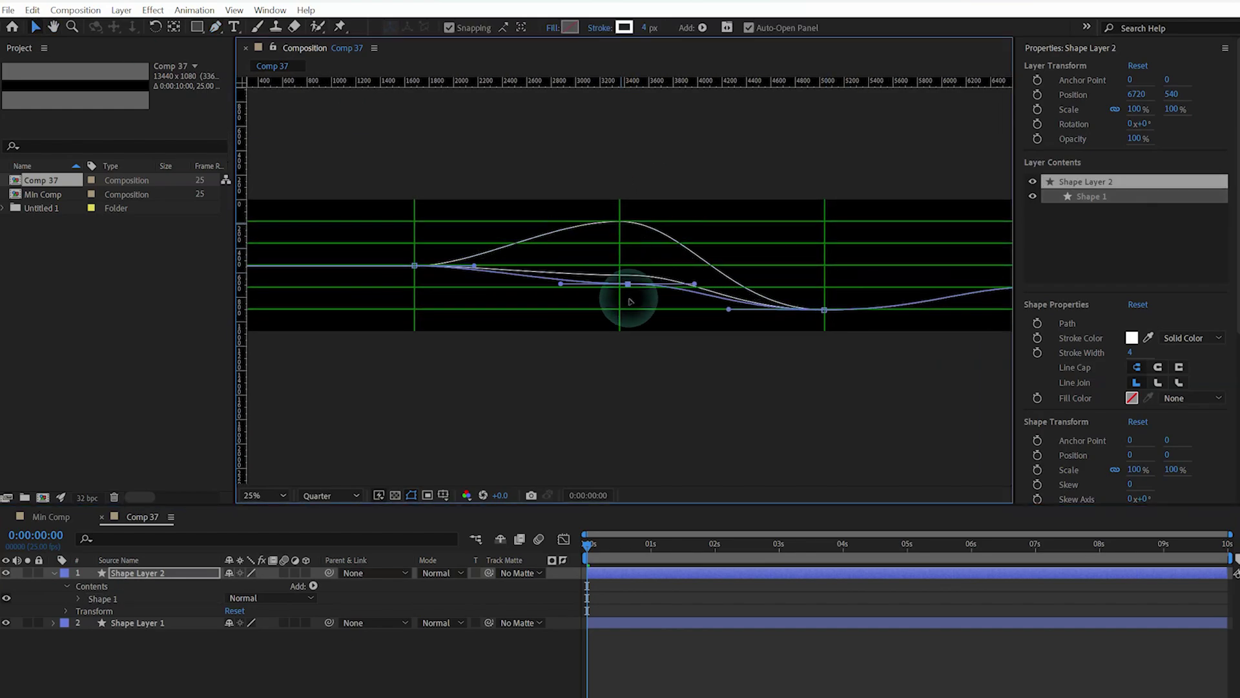
pyautogui.moveTo(773, 268); pyautogui.dragTo(646, 283)
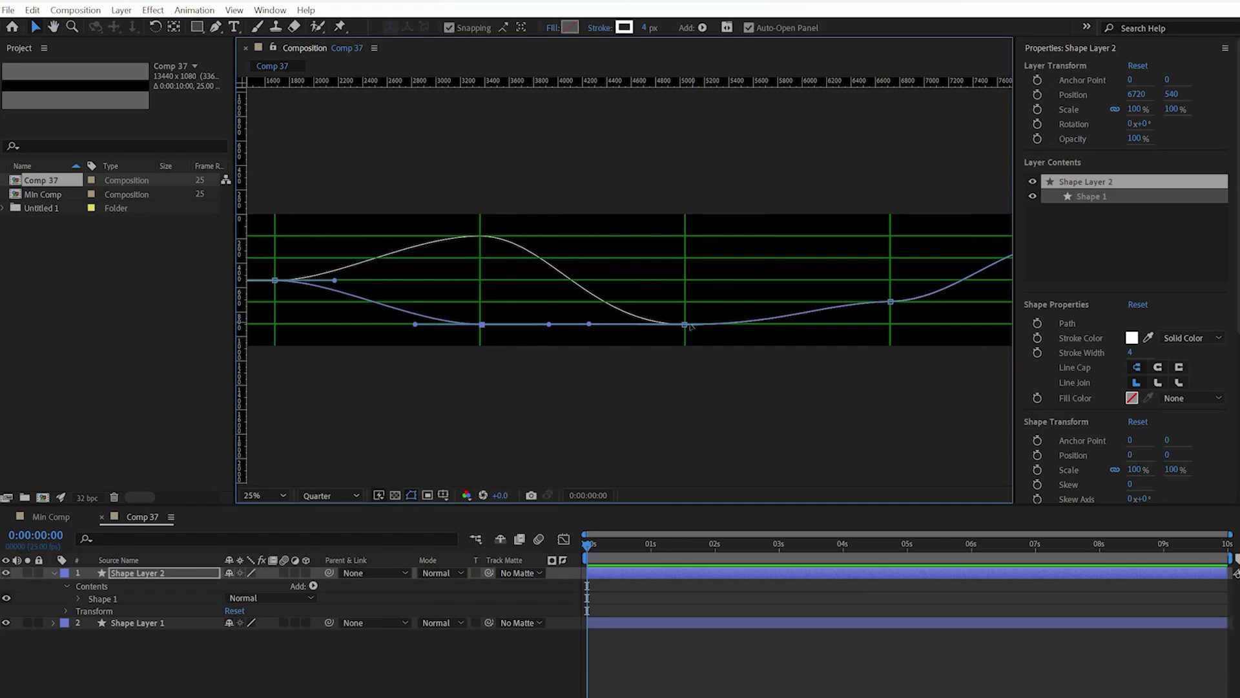
pyautogui.moveTo(685, 323); pyautogui.dragTo(685, 235)
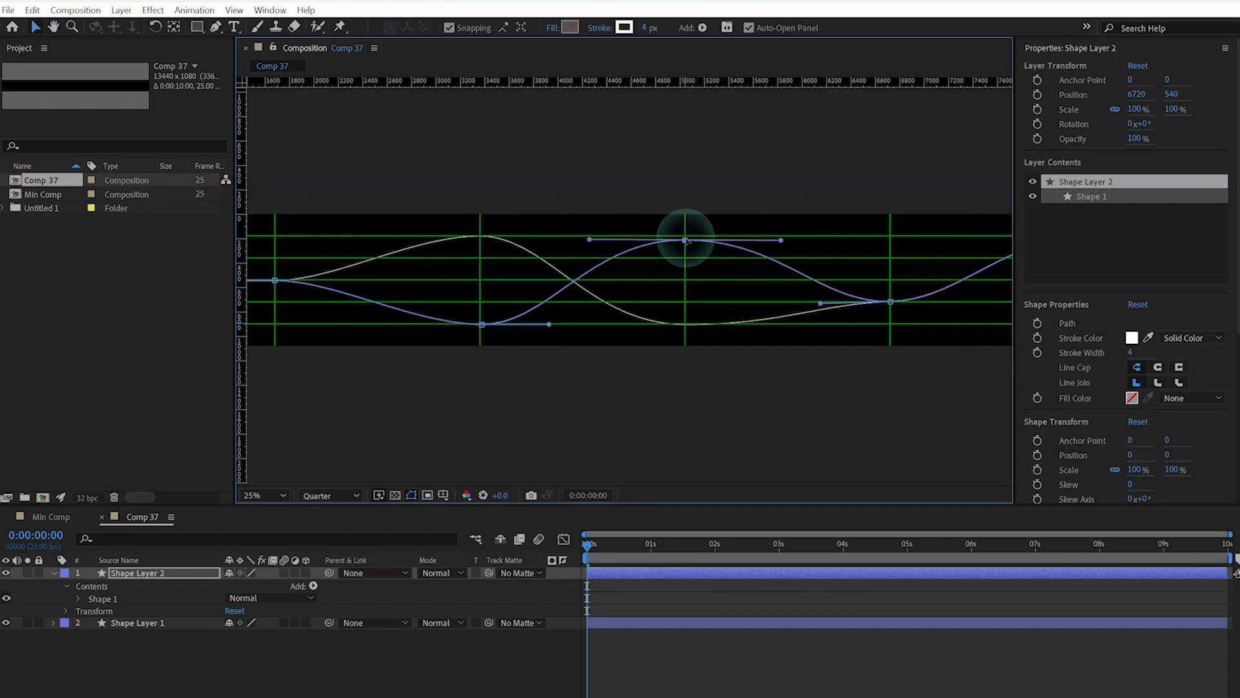
pyautogui.moveTo(828, 285)
pyautogui.mouseDown()
pyautogui.moveTo(643, 280)
pyautogui.moveTo(708, 272)
pyautogui.moveTo(710, 257)
pyautogui.mouseUp()
pyautogui.hscroll(5, 752, 241)
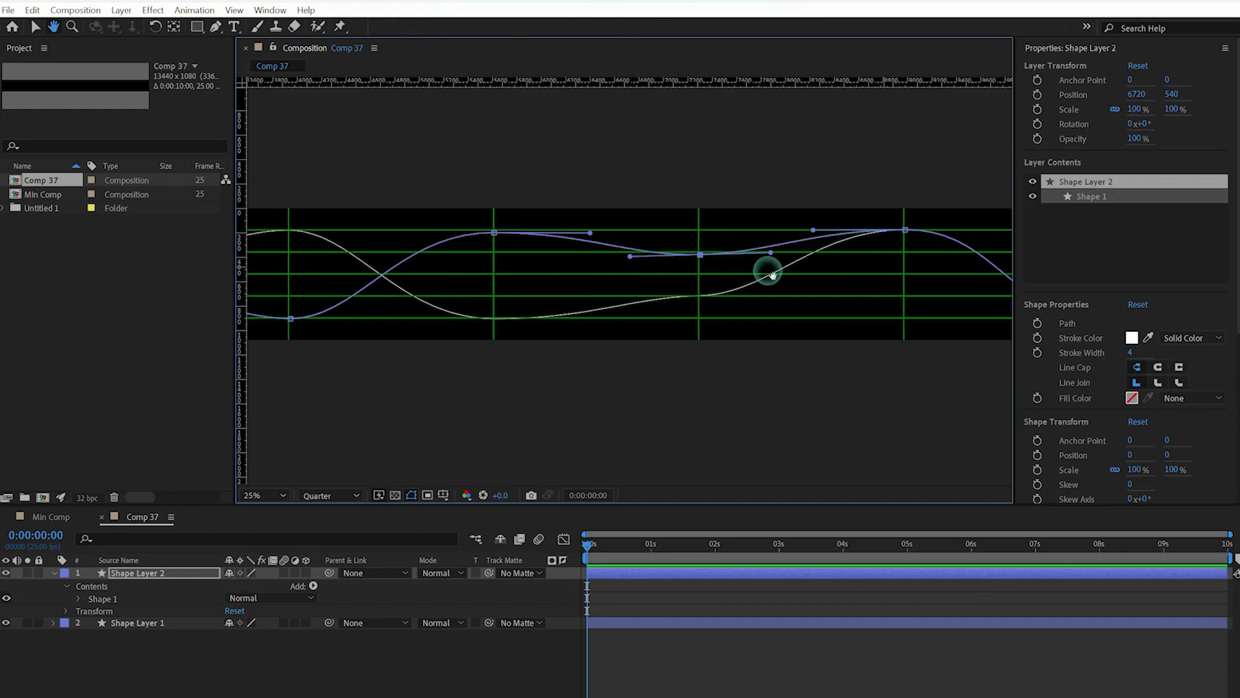
pyautogui.moveTo(752, 230); pyautogui.dragTo(754, 317)
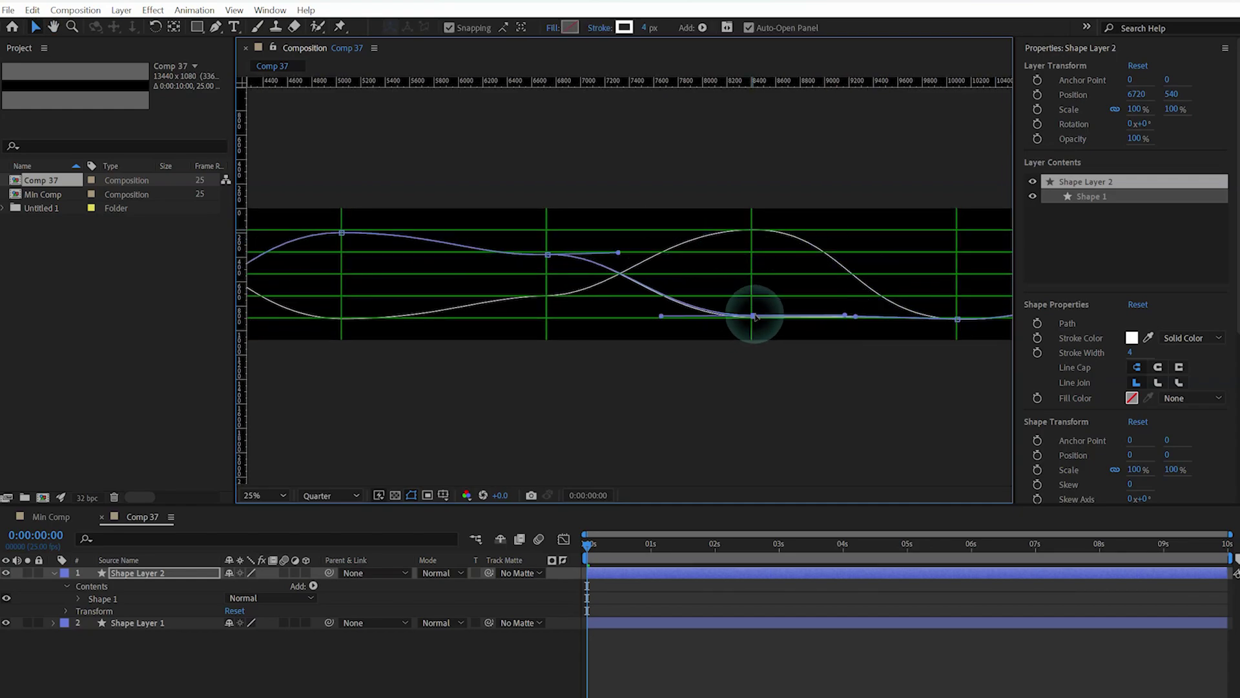
pyautogui.hscroll(7, 754, 318)
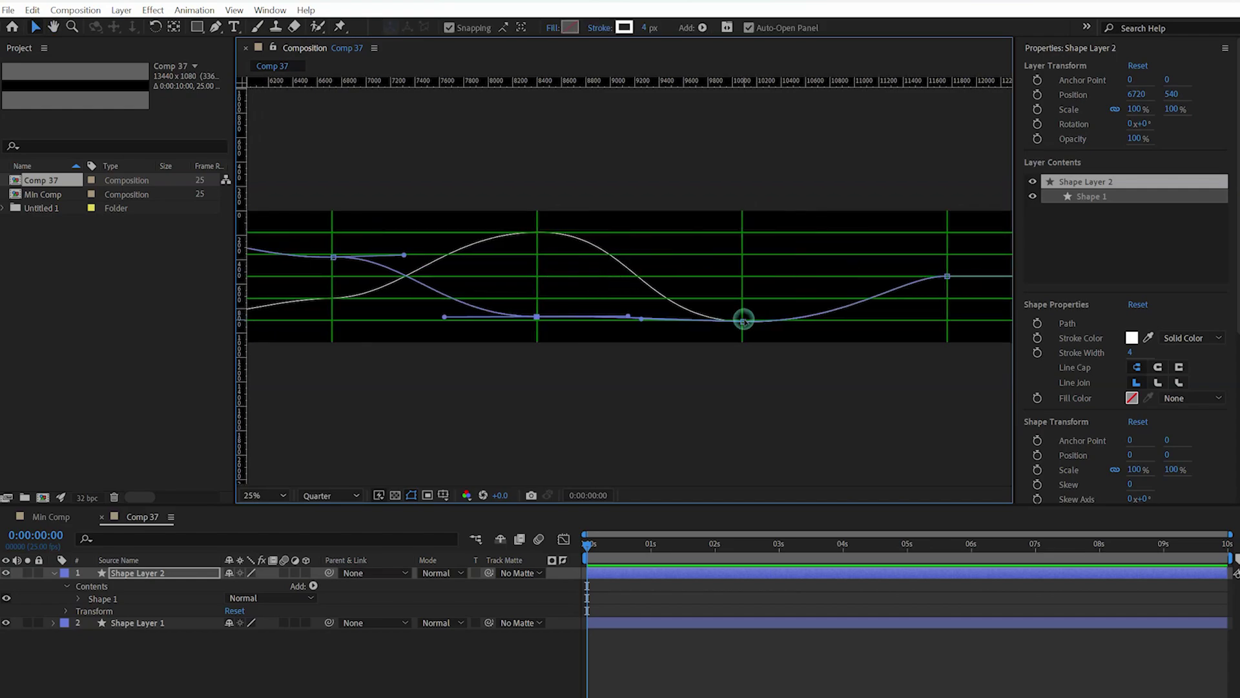
pyautogui.moveTo(743, 319); pyautogui.dragTo(742, 234)
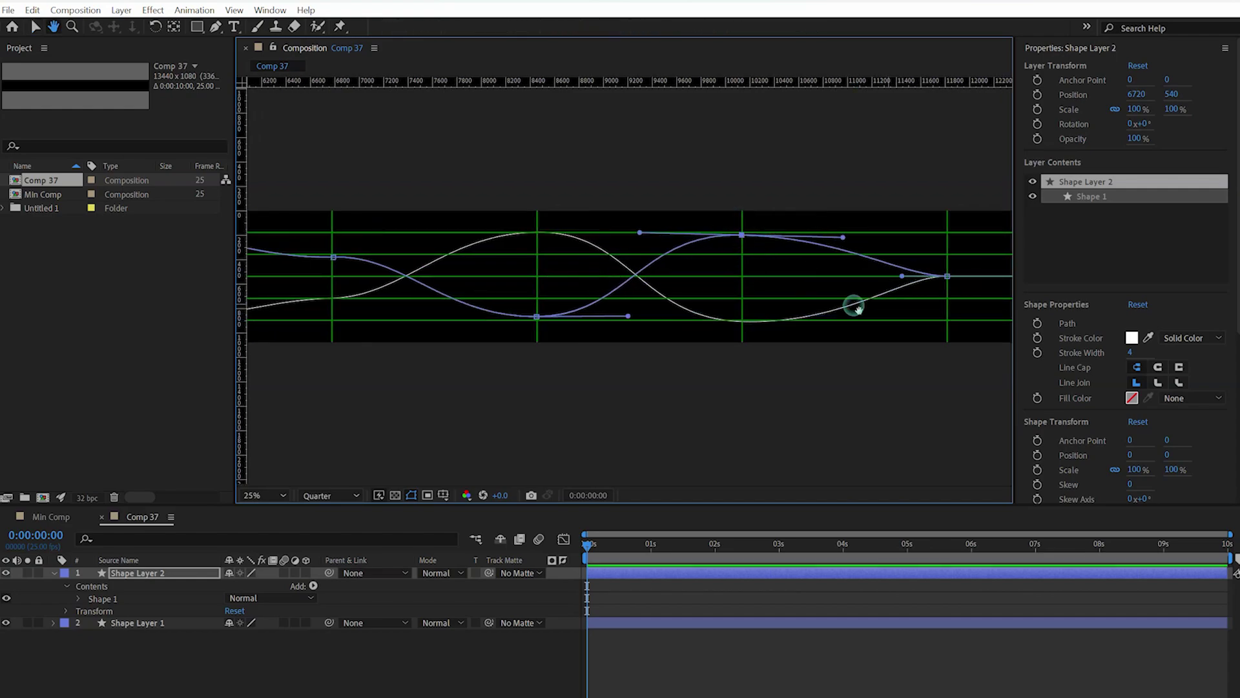
pyautogui.moveTo(855, 307)
pyautogui.mouseDown()
pyautogui.moveTo(710, 309)
pyautogui.moveTo(724, 282)
pyautogui.moveTo(823, 321)
pyautogui.moveTo(808, 331)
pyautogui.mouseUp()
# Adjust the second line's curve handles to reshape its dip and smooth its right side
pyautogui.press('h')
pyautogui.moveTo(505, 308); pyautogui.dragTo(532, 311)
pyautogui.press('v')
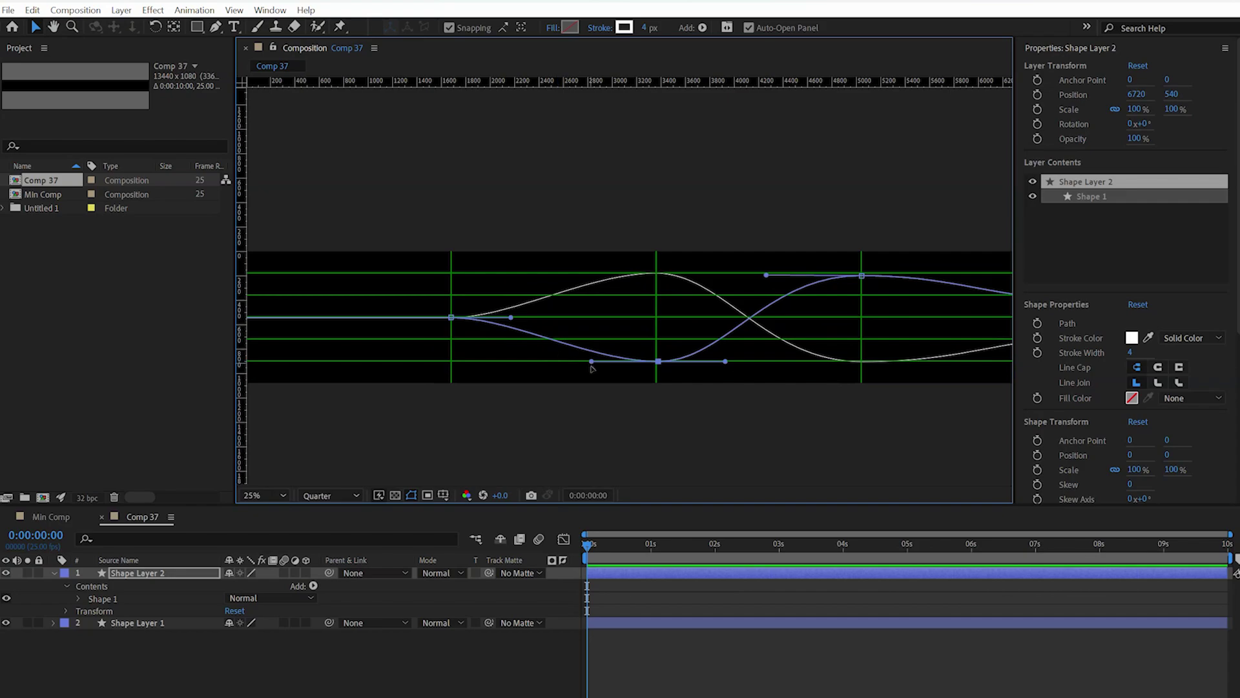
pyautogui.moveTo(592, 362); pyautogui.dragTo(577, 378)
pyautogui.moveTo(669, 364); pyautogui.dragTo(663, 360)
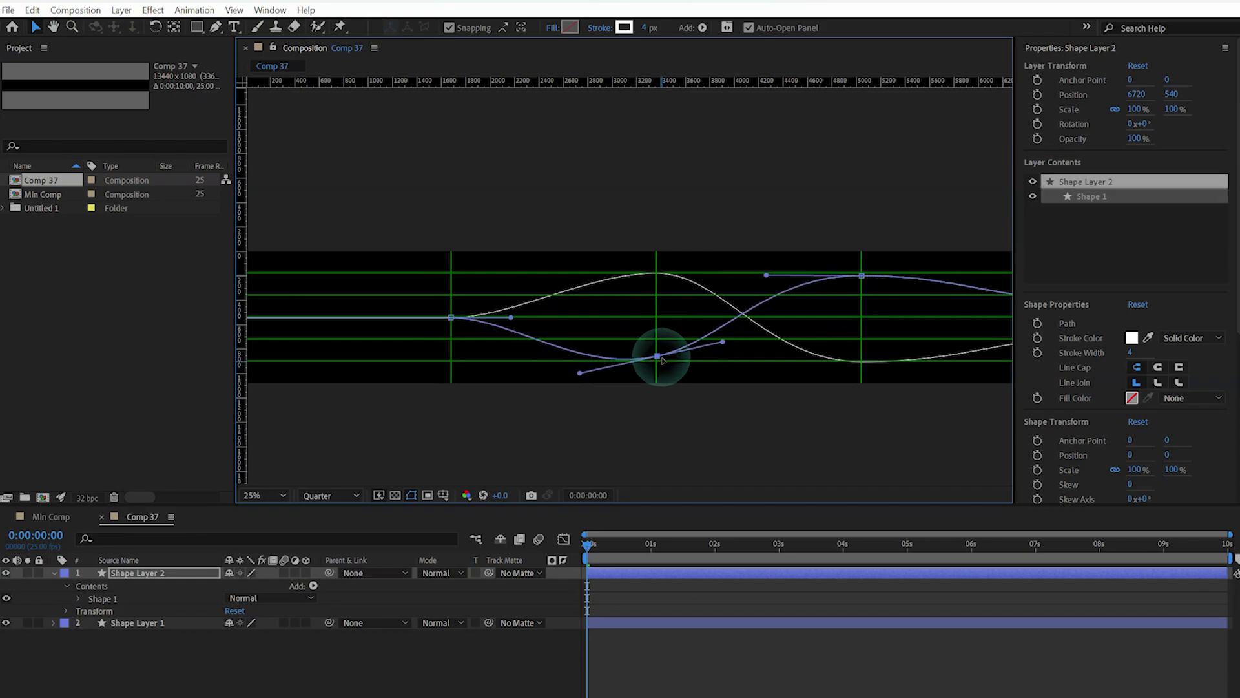
pyautogui.hscroll(5, 690, 288)
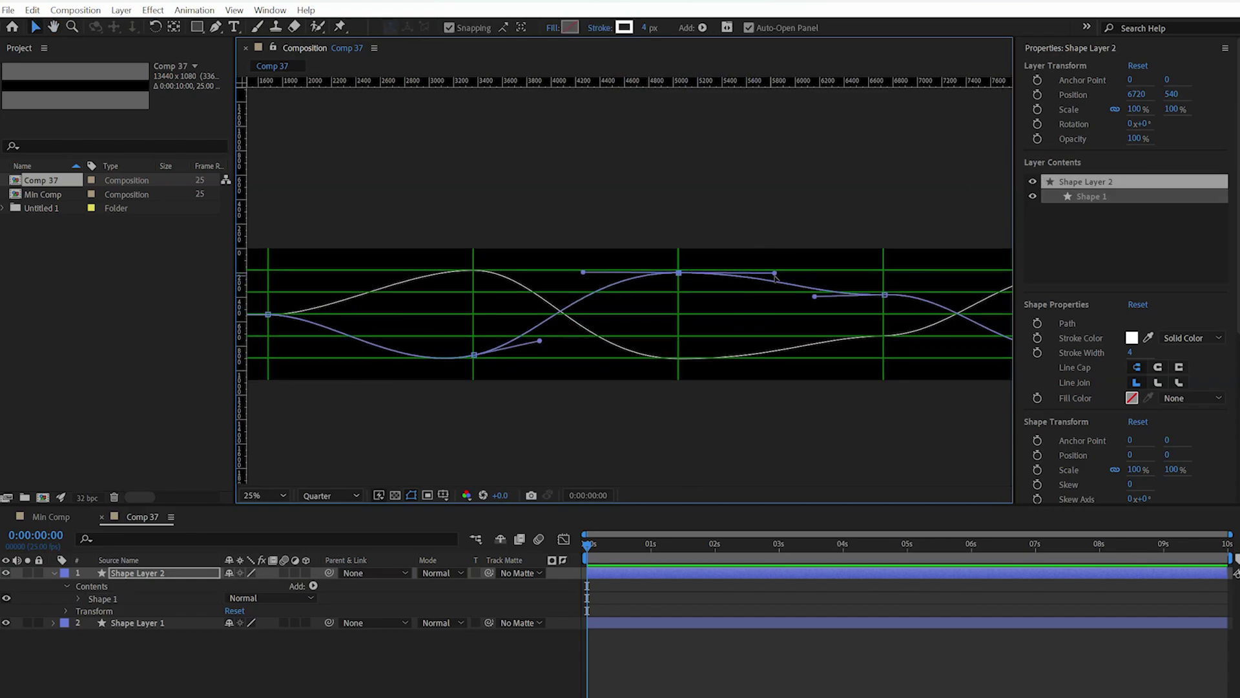
pyautogui.moveTo(775, 274); pyautogui.dragTo(759, 281)
pyautogui.hscroll(4, 787, 269)
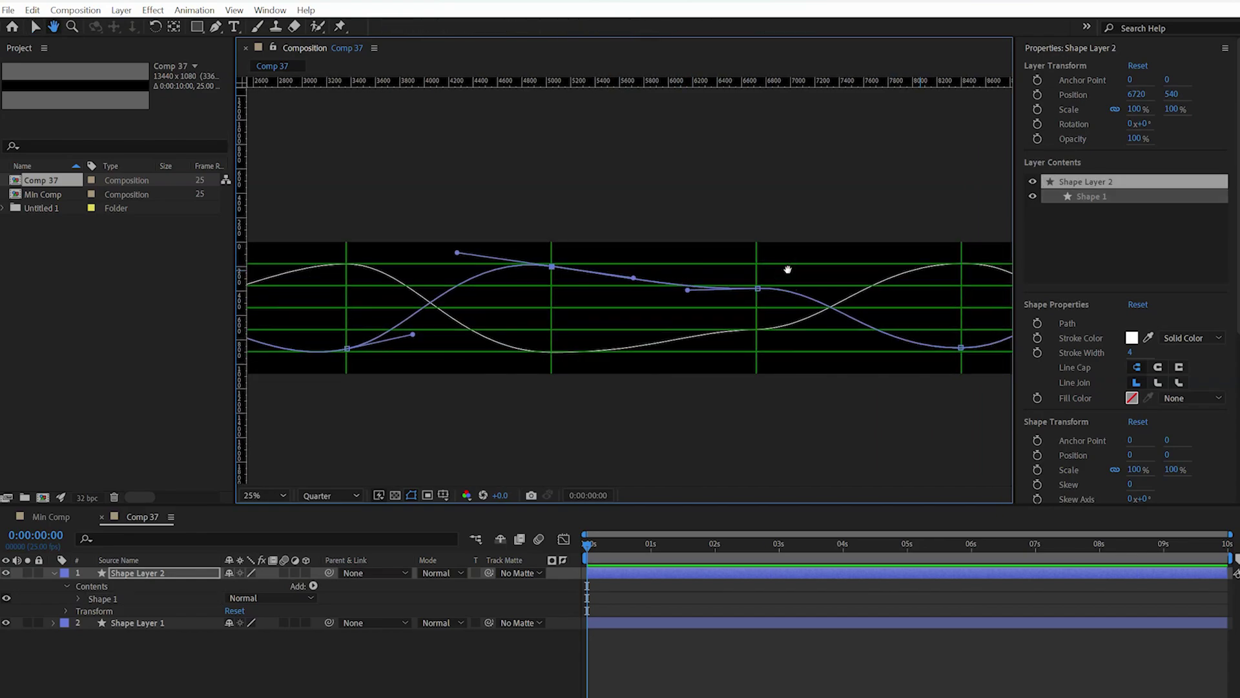
pyautogui.press('v')
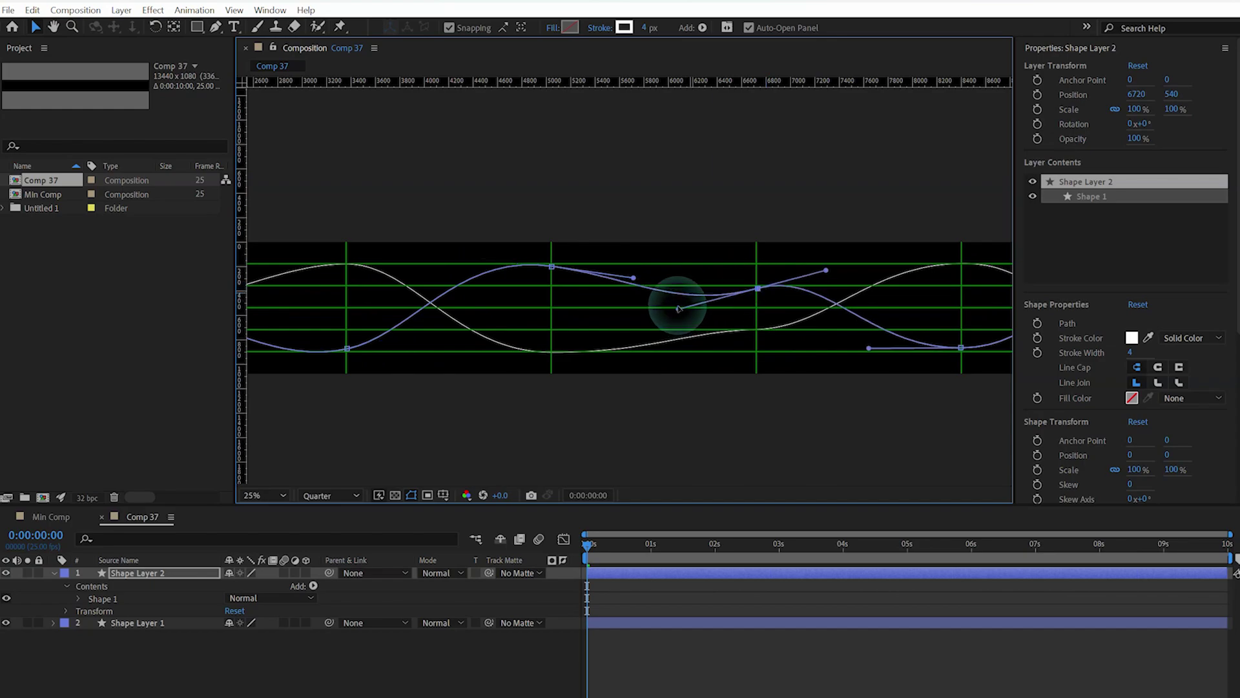
pyautogui.moveTo(689, 291); pyautogui.dragTo(678, 305)
pyautogui.click(177, 578)
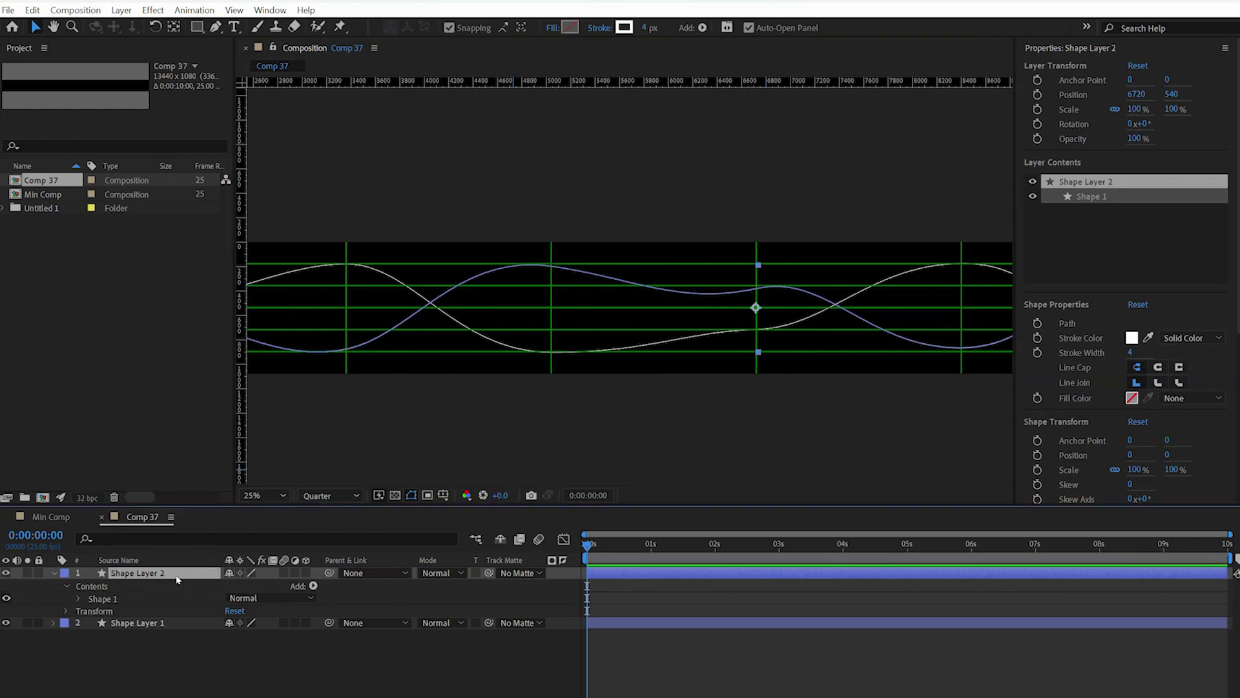
# Duplicate the second wave into Shape Layer 3 and select its path
pyautogui.hotkey('ctrl', 'd')
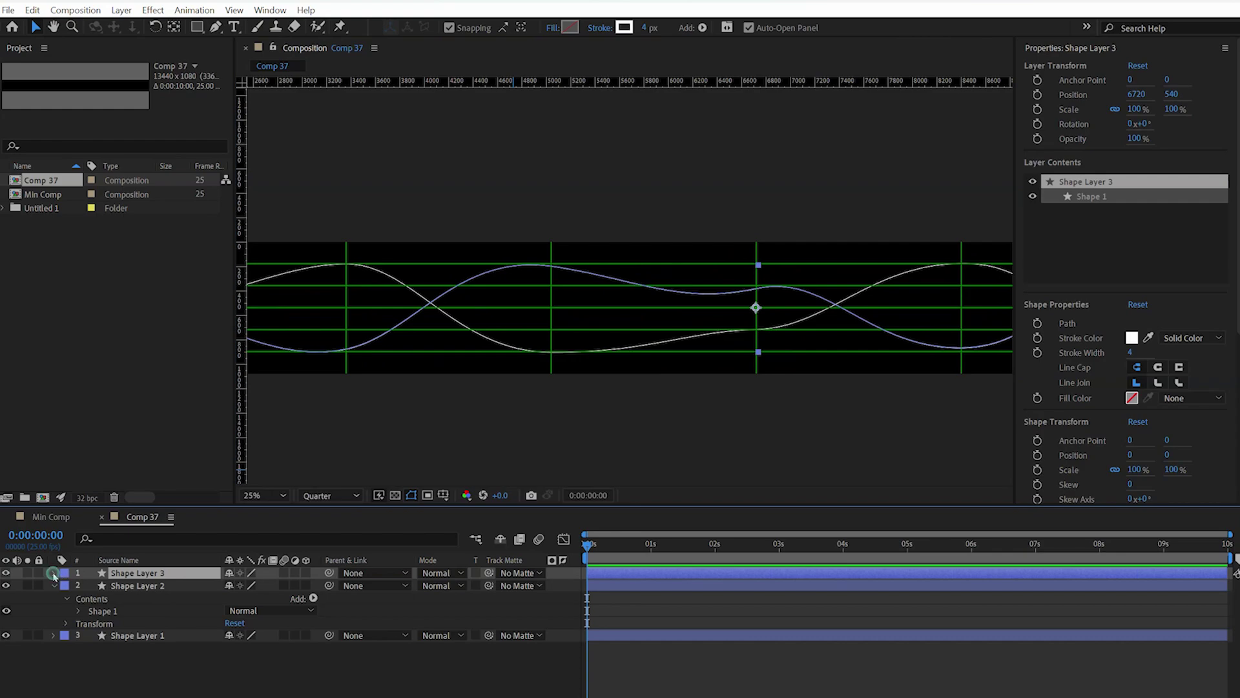
pyautogui.click(53, 573)
pyautogui.click(67, 587)
pyautogui.click(118, 598)
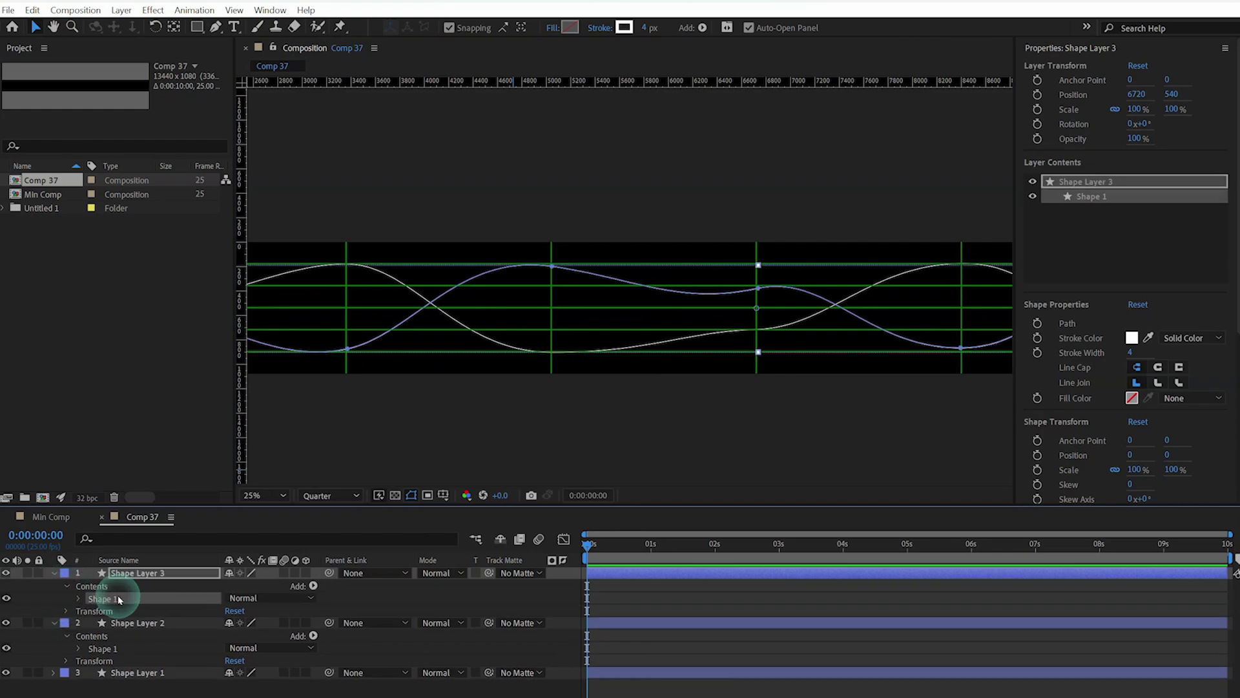
# Reshape the left part of the third line by adjusting its vertices and handles
pyautogui.moveTo(470, 319)
pyautogui.mouseDown()
pyautogui.moveTo(725, 327)
pyautogui.moveTo(700, 294)
pyautogui.mouseUp()
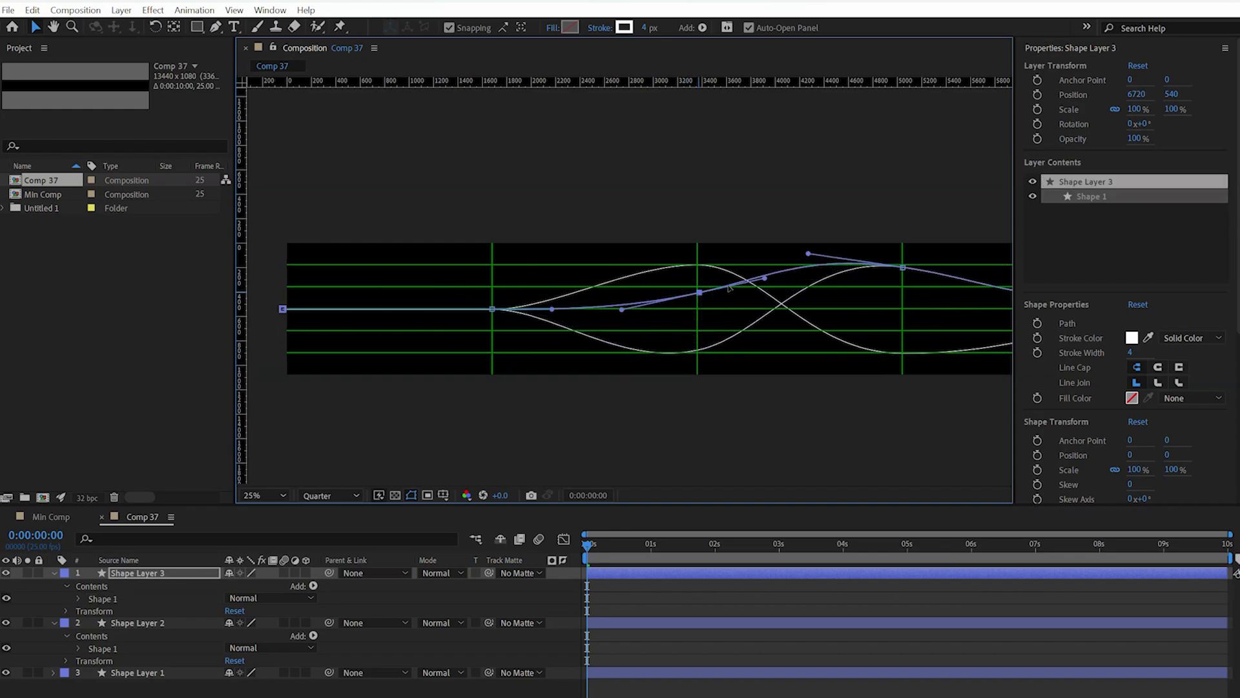
pyautogui.moveTo(765, 278)
pyautogui.mouseDown()
pyautogui.moveTo(796, 279)
pyautogui.moveTo(708, 266)
pyautogui.moveTo(749, 329)
pyautogui.mouseUp()
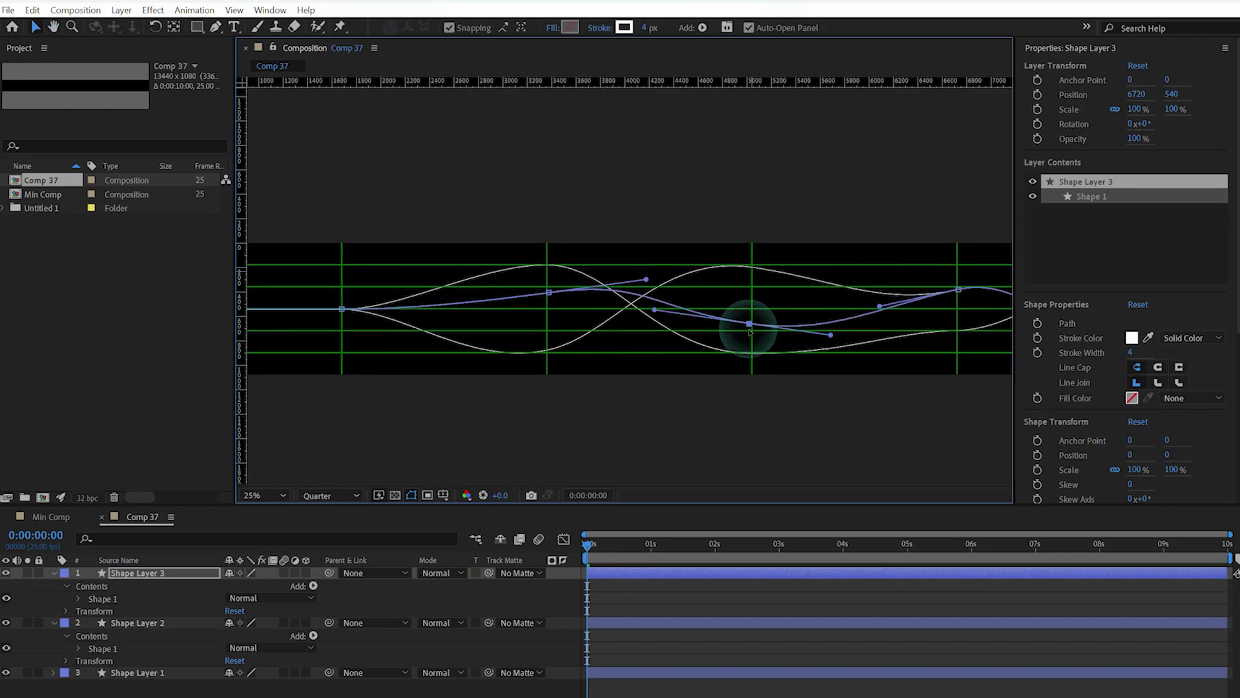
pyautogui.moveTo(657, 316); pyautogui.dragTo(657, 321)
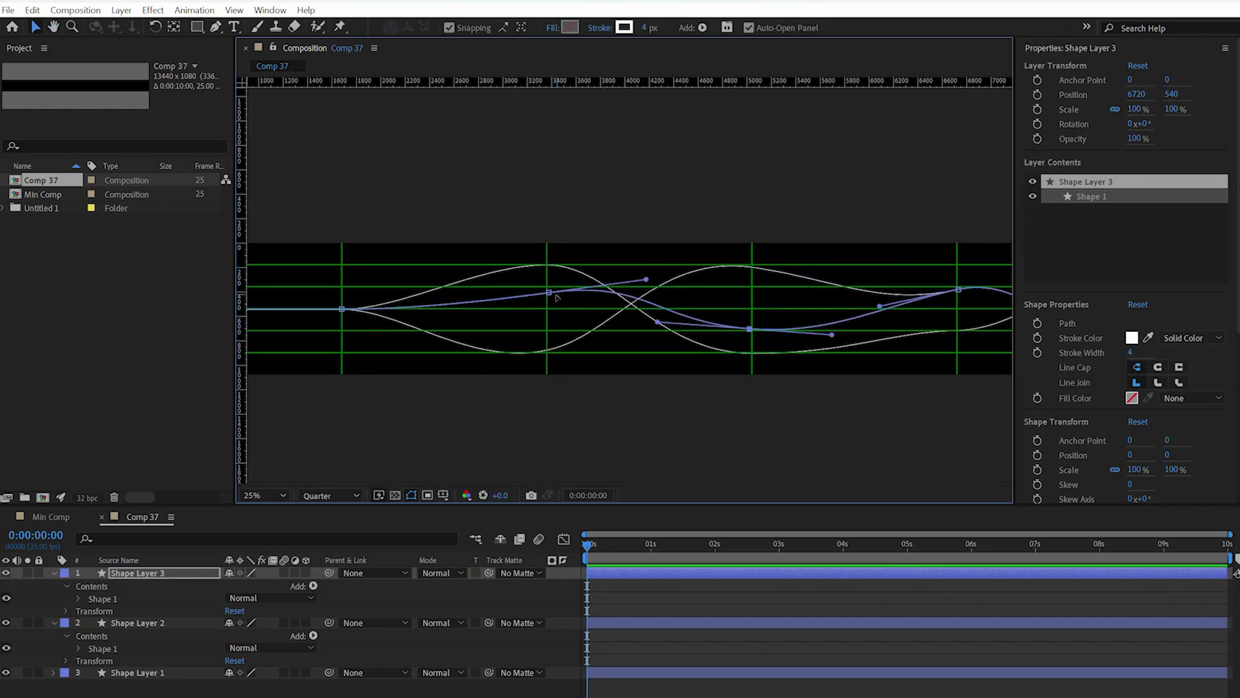
pyautogui.moveTo(548, 292); pyautogui.dragTo(544, 288)
# Reshape the third line's right part, raising and lowering vertices and smoothing handles
pyautogui.moveTo(888, 285); pyautogui.dragTo(612, 244)
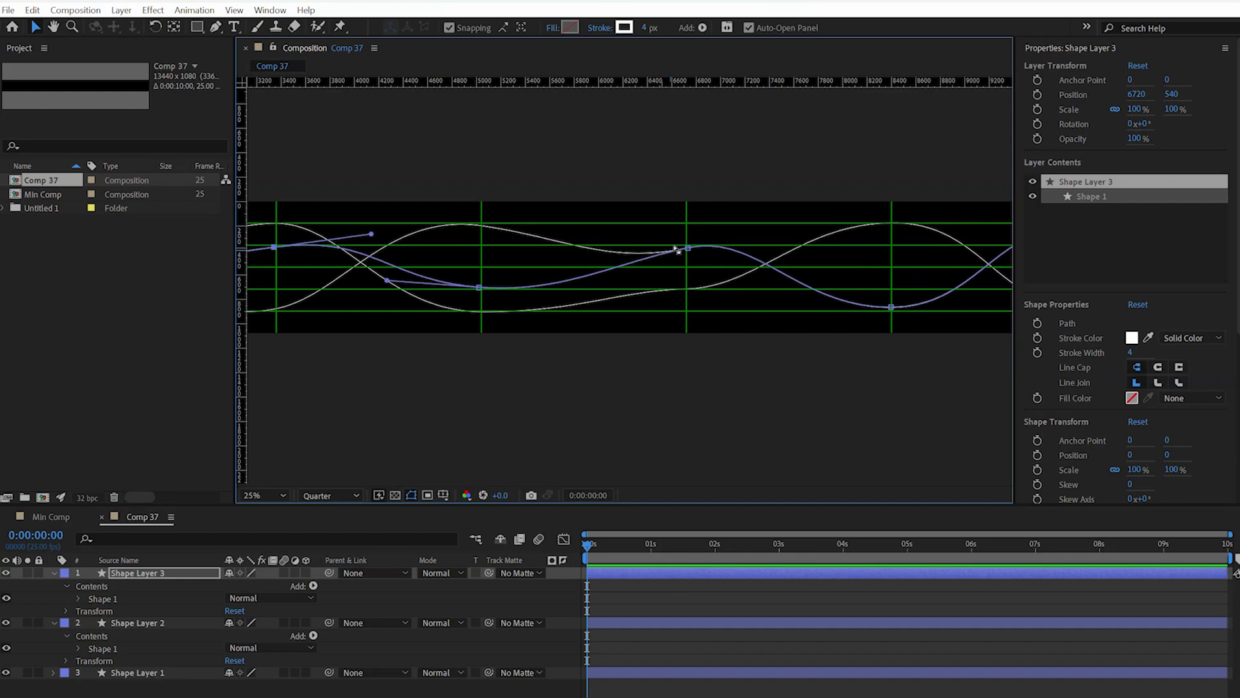
pyautogui.moveTo(688, 249)
pyautogui.mouseDown()
pyautogui.moveTo(689, 296)
pyautogui.moveTo(687, 283)
pyautogui.moveTo(497, 260)
pyautogui.mouseUp()
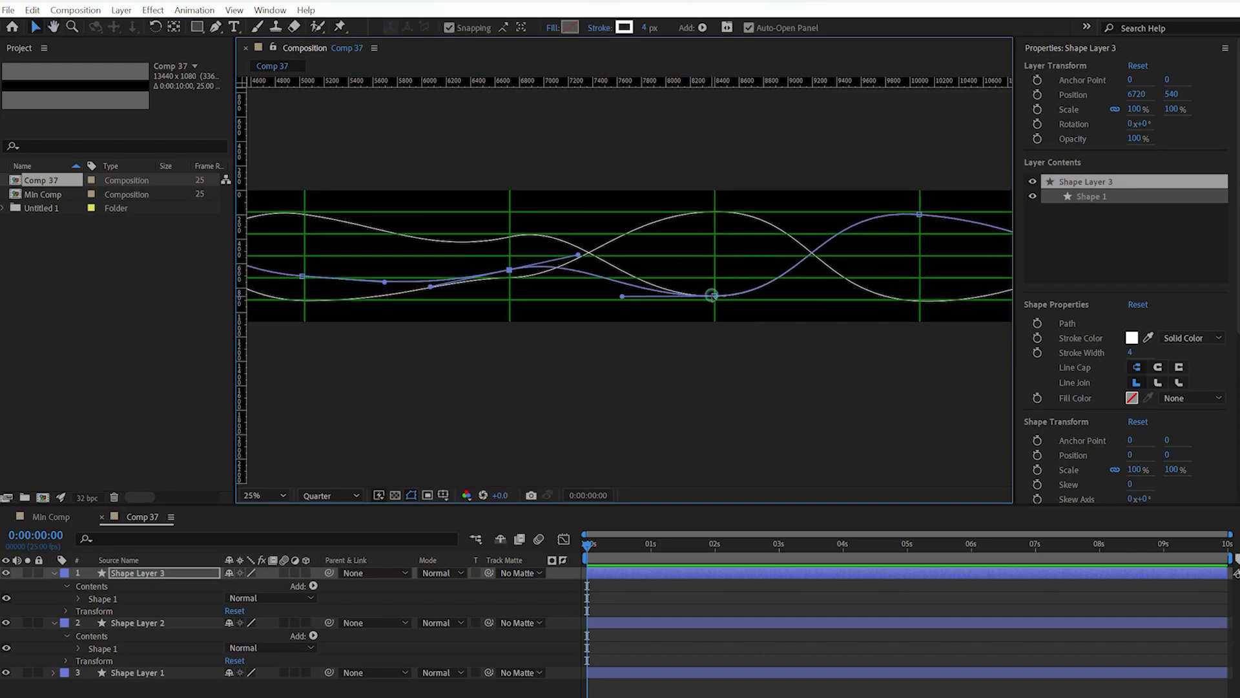
pyautogui.moveTo(713, 297); pyautogui.dragTo(713, 234)
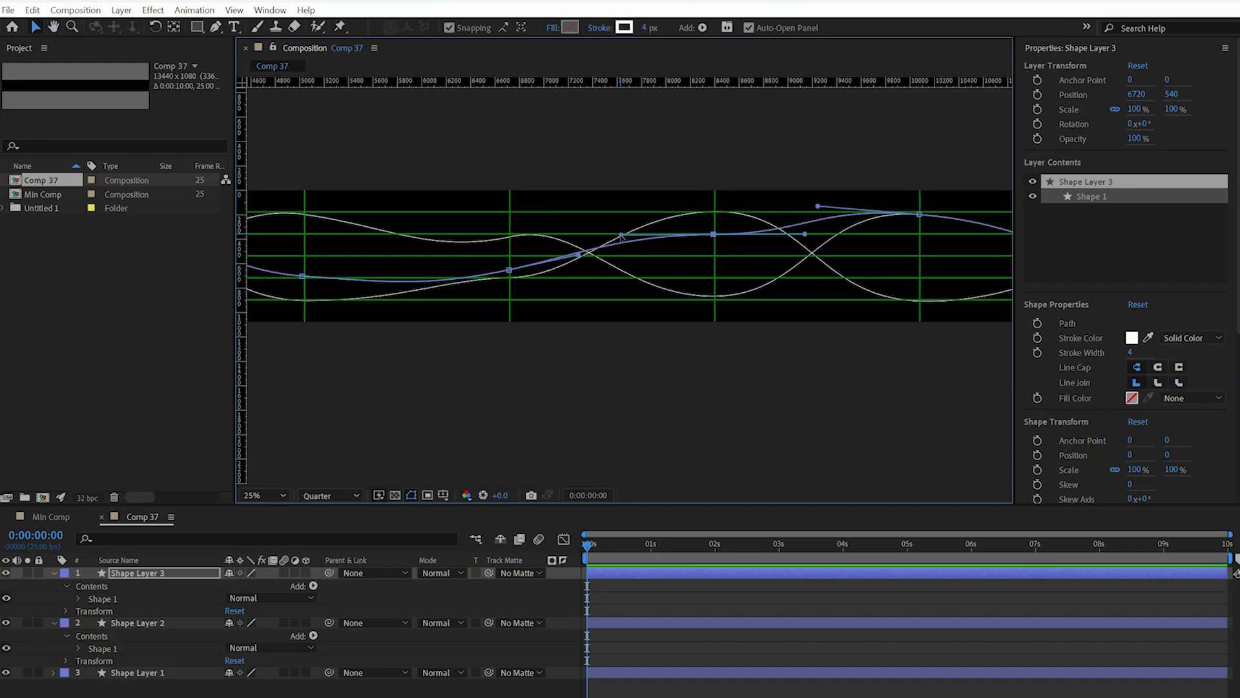
pyautogui.moveTo(621, 236); pyautogui.dragTo(618, 250)
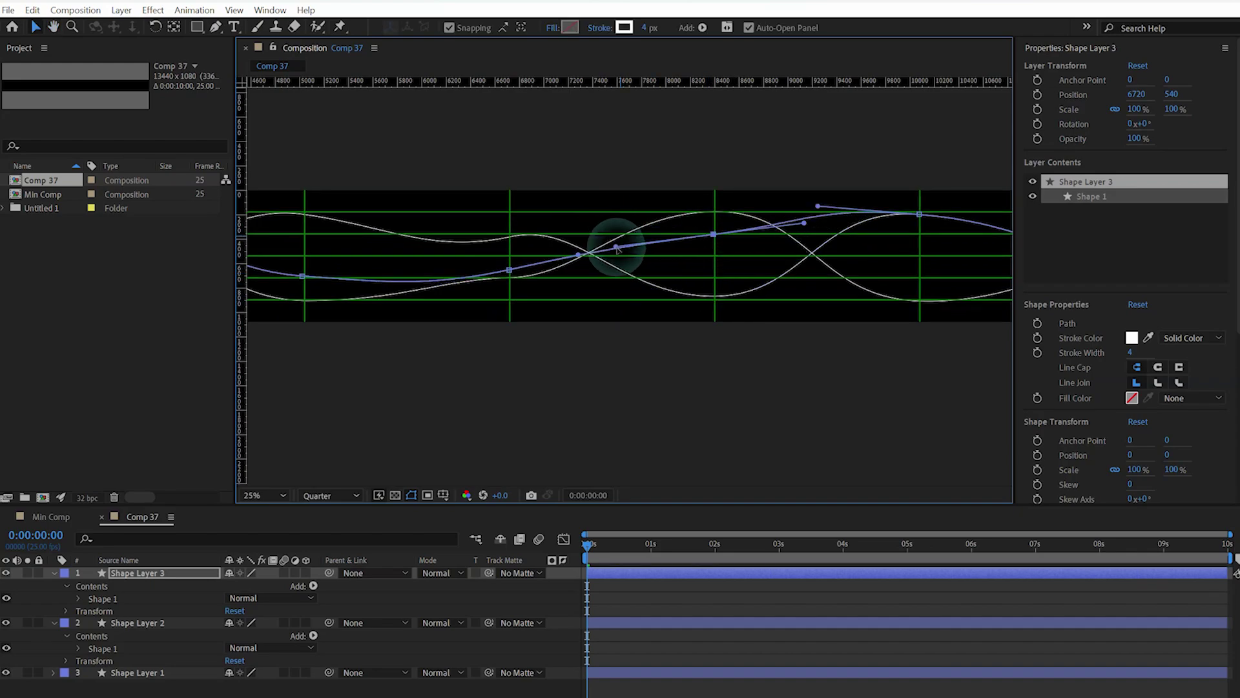
pyautogui.moveTo(619, 251)
pyautogui.mouseDown()
pyautogui.moveTo(609, 230)
pyautogui.moveTo(586, 276)
pyautogui.mouseUp()
pyautogui.moveTo(881, 241)
pyautogui.mouseDown()
pyautogui.moveTo(687, 244)
pyautogui.moveTo(735, 243)
pyautogui.moveTo(725, 279)
pyautogui.mouseUp()
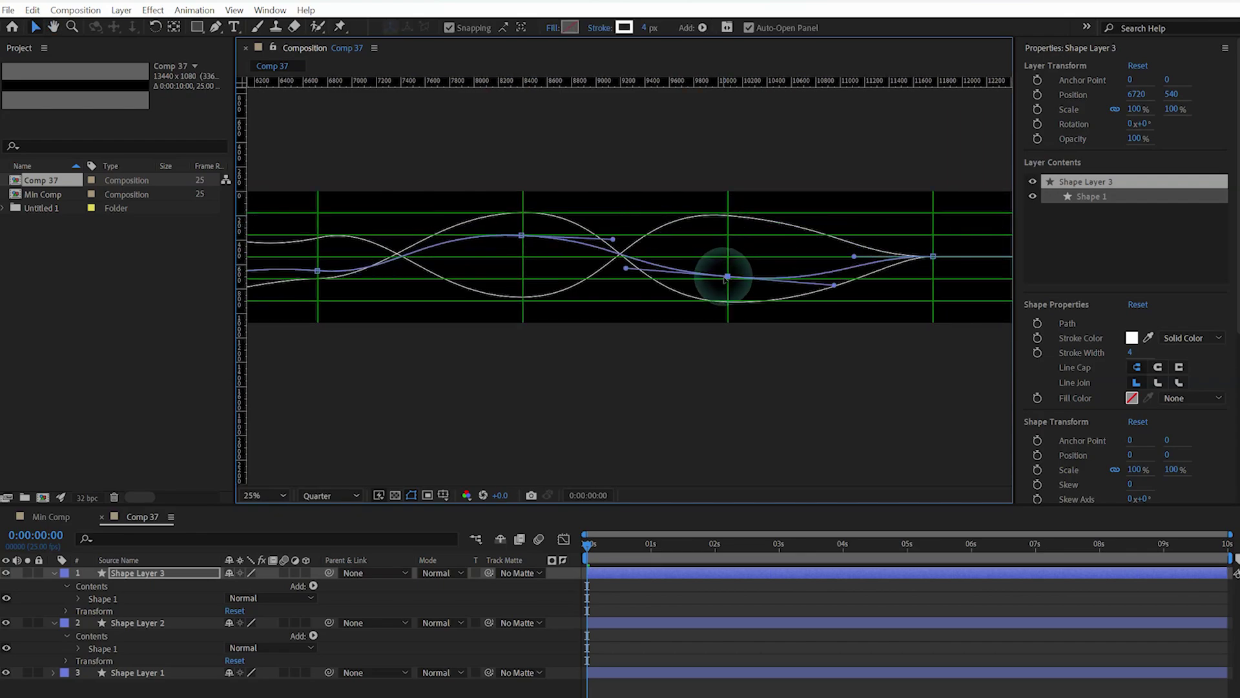
pyautogui.moveTo(770, 233); pyautogui.dragTo(654, 225)
pyautogui.moveTo(740, 249); pyautogui.dragTo(729, 247)
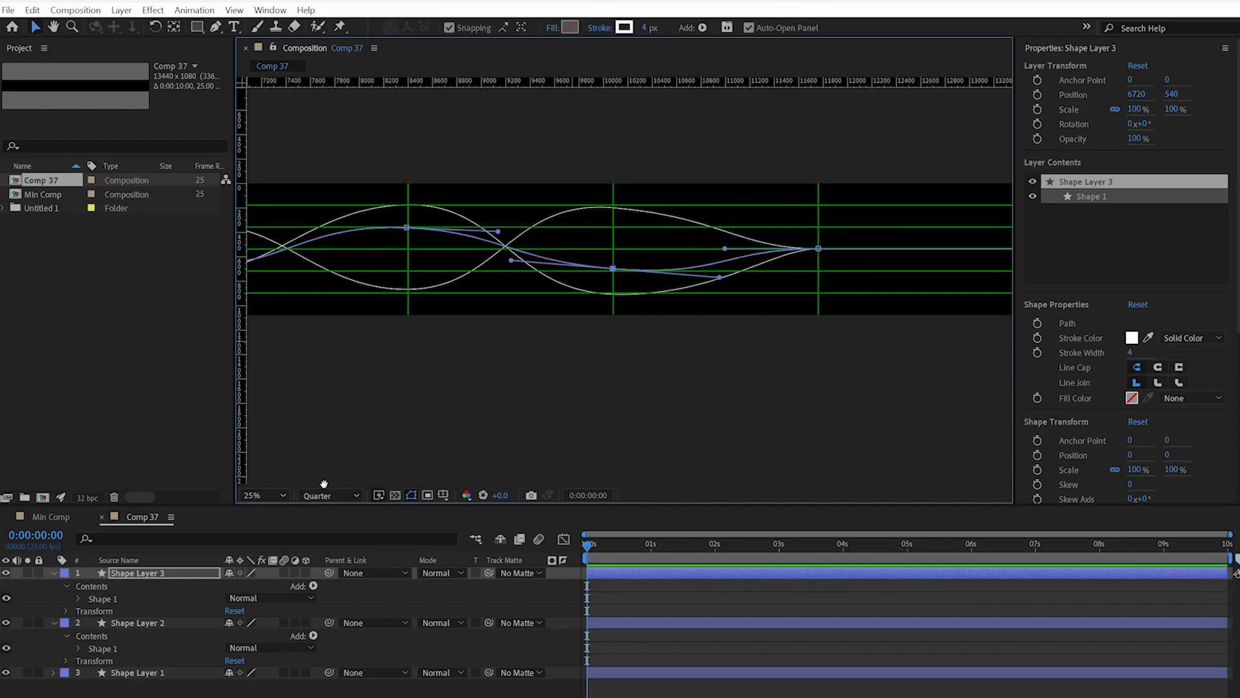
pyautogui.moveTo(324, 484)
pyautogui.mouseDown()
pyautogui.moveTo(789, 382)
pyautogui.moveTo(534, 360)
pyautogui.mouseUp()
pyautogui.click(166, 576)
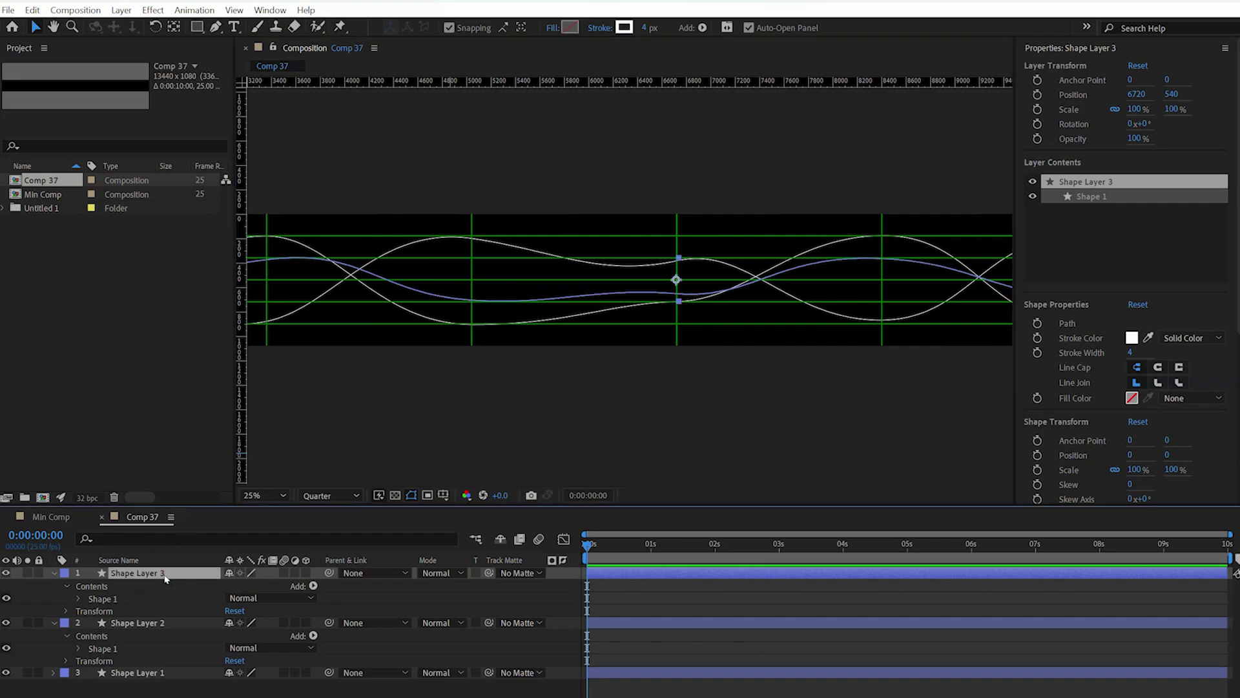
pyautogui.moveTo(354, 310); pyautogui.dragTo(719, 332)
# Duplicate into Shape Layer 4 and reshape its path near the middle and right end
pyautogui.hotkey('ctrl', 'd')
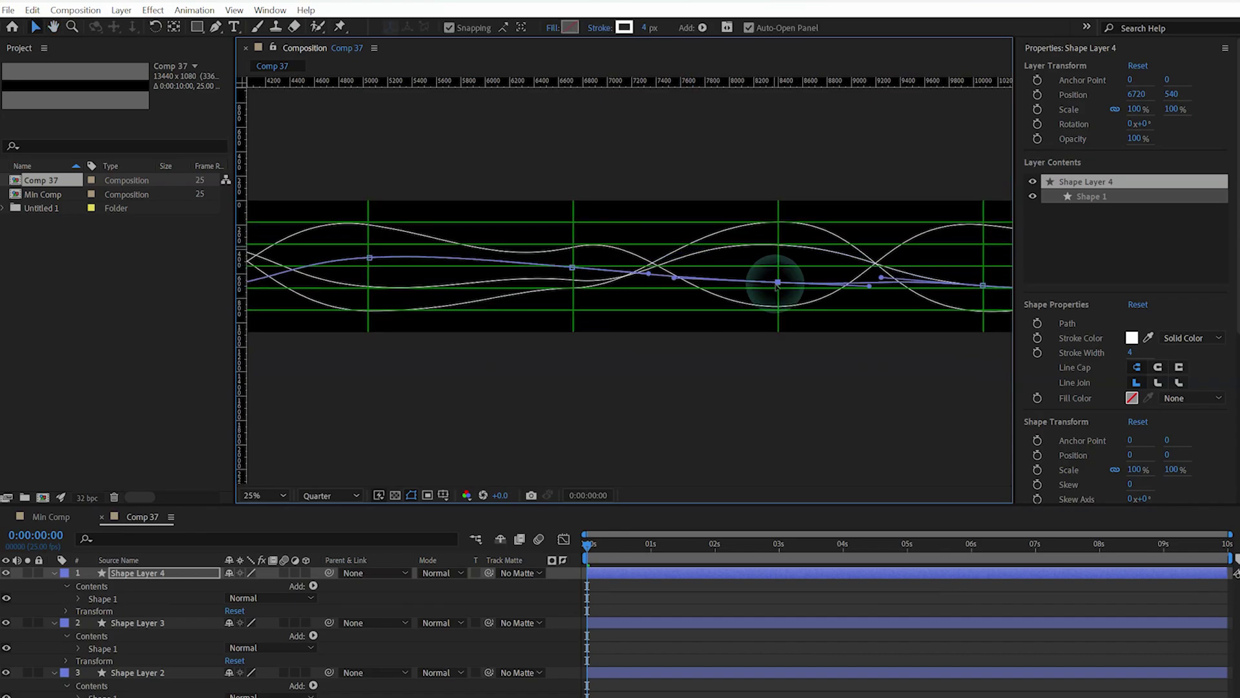
pyautogui.moveTo(775, 277)
pyautogui.mouseDown()
pyautogui.moveTo(696, 300)
pyautogui.moveTo(779, 257)
pyautogui.moveTo(482, 261)
pyautogui.mouseUp()
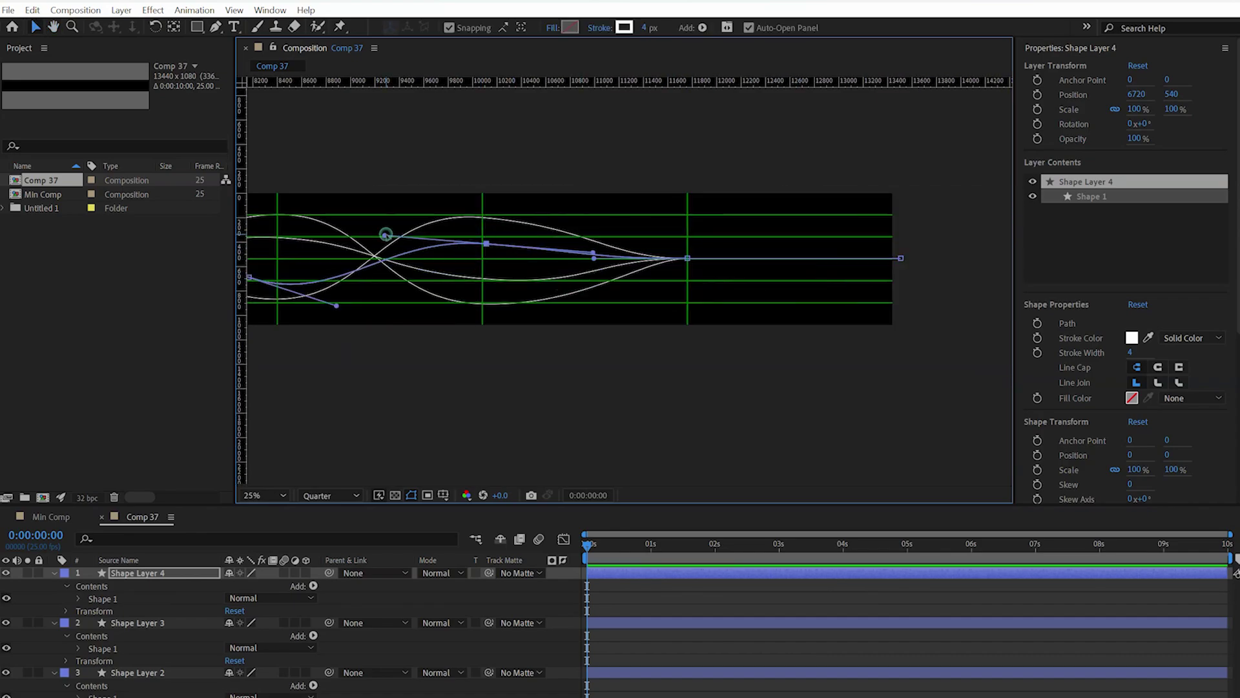
pyautogui.moveTo(388, 235)
pyautogui.mouseDown()
pyautogui.moveTo(513, 302)
pyautogui.moveTo(784, 291)
pyautogui.mouseUp()
# Duplicate into Shape Layer 5 and move its vertices into a different wave
pyautogui.hotkey('ctrl', 'd')
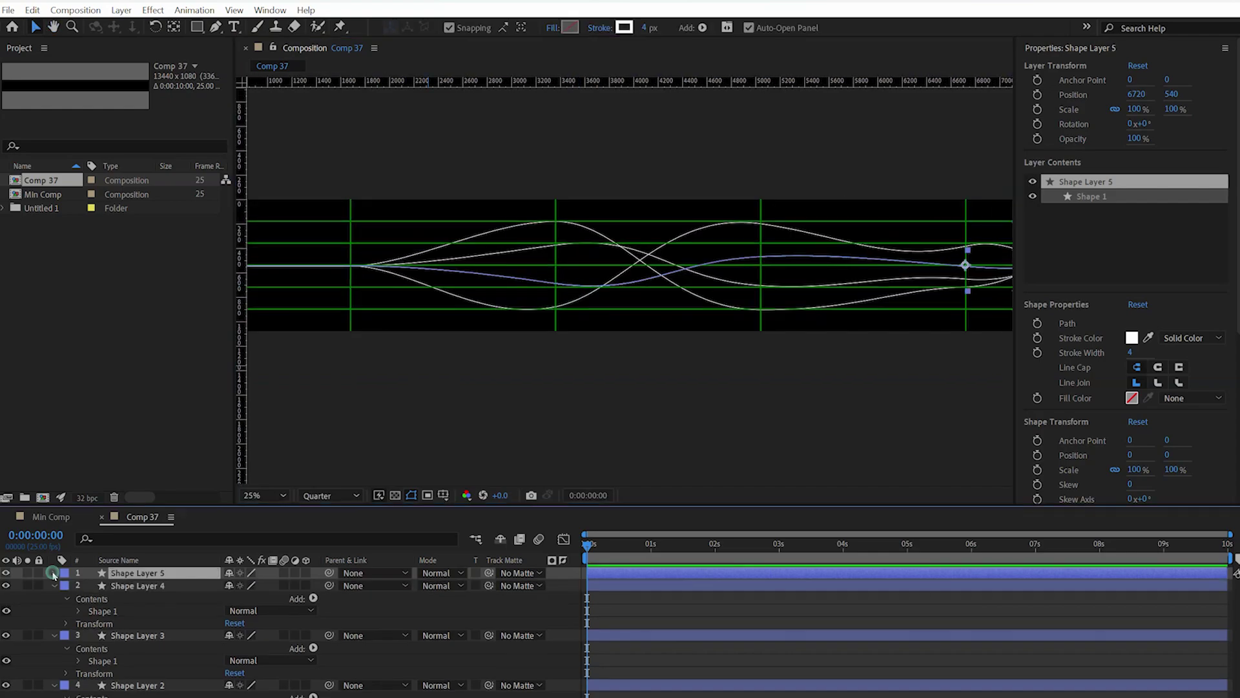
pyautogui.moveTo(551, 283)
pyautogui.mouseDown()
pyautogui.moveTo(559, 266)
pyautogui.moveTo(471, 263)
pyautogui.mouseUp()
pyautogui.moveTo(762, 256)
pyautogui.mouseDown()
pyautogui.moveTo(764, 274)
pyautogui.moveTo(832, 289)
pyautogui.moveTo(623, 268)
pyautogui.moveTo(650, 222)
pyautogui.moveTo(337, 220)
pyautogui.mouseUp()
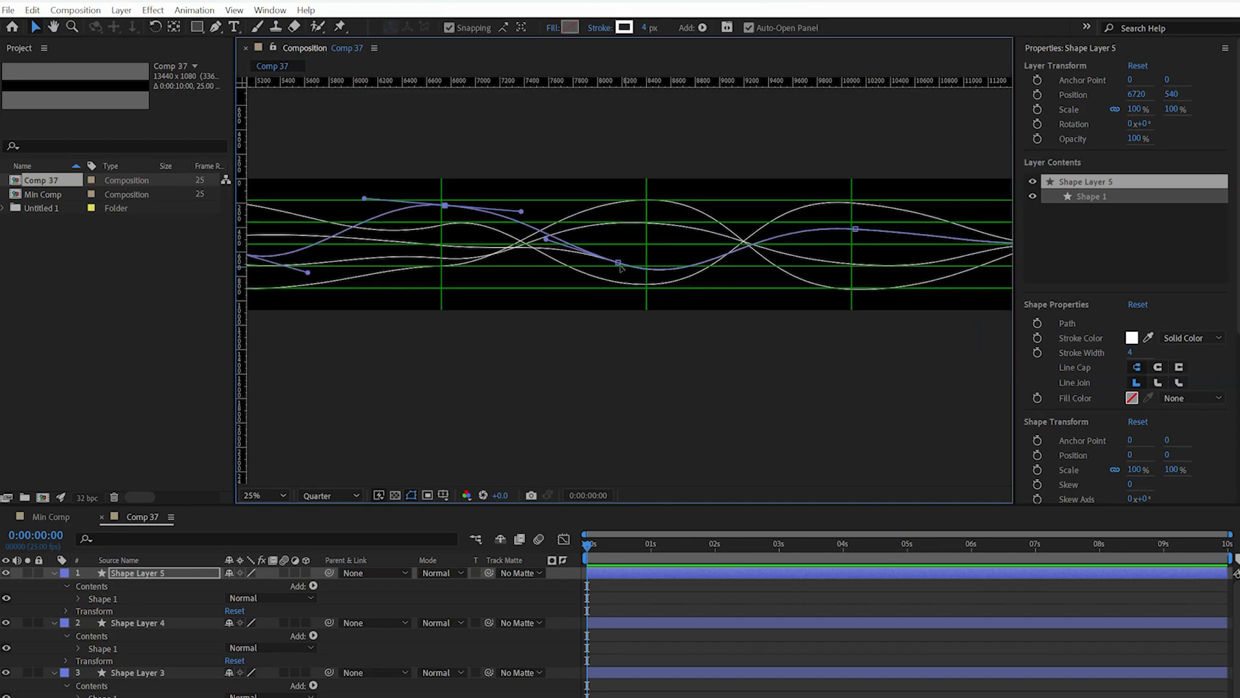
pyautogui.moveTo(562, 242); pyautogui.dragTo(575, 234)
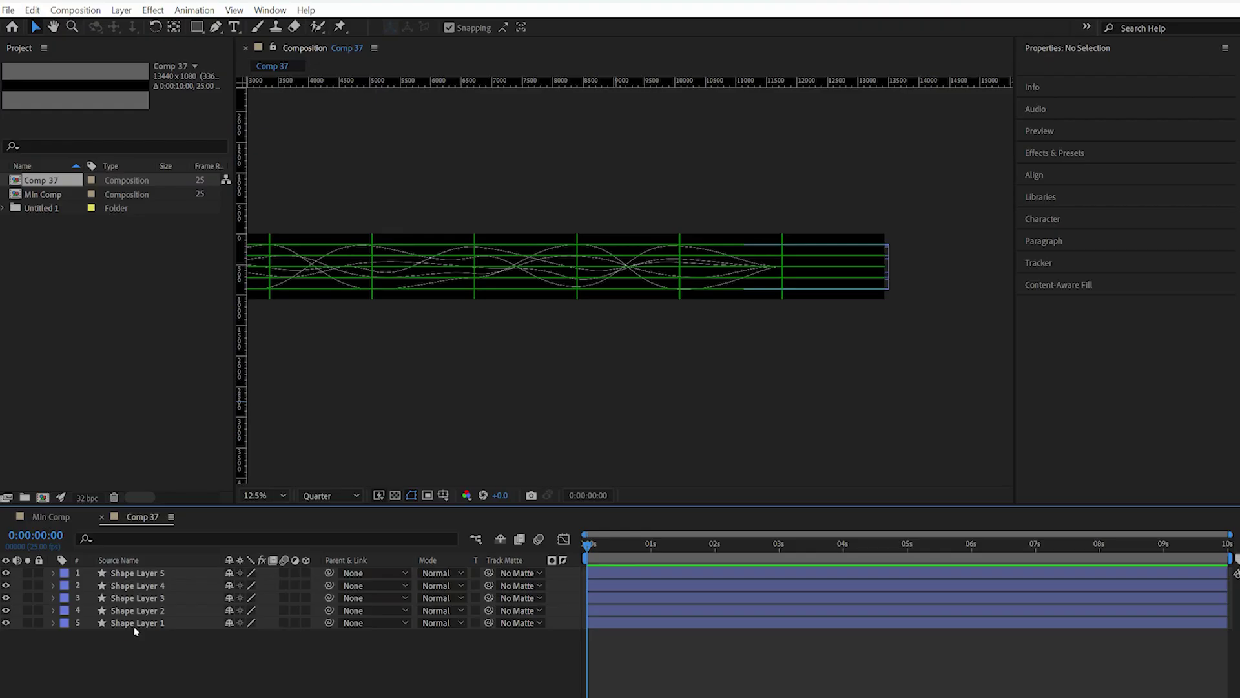
pyautogui.click(134, 624)
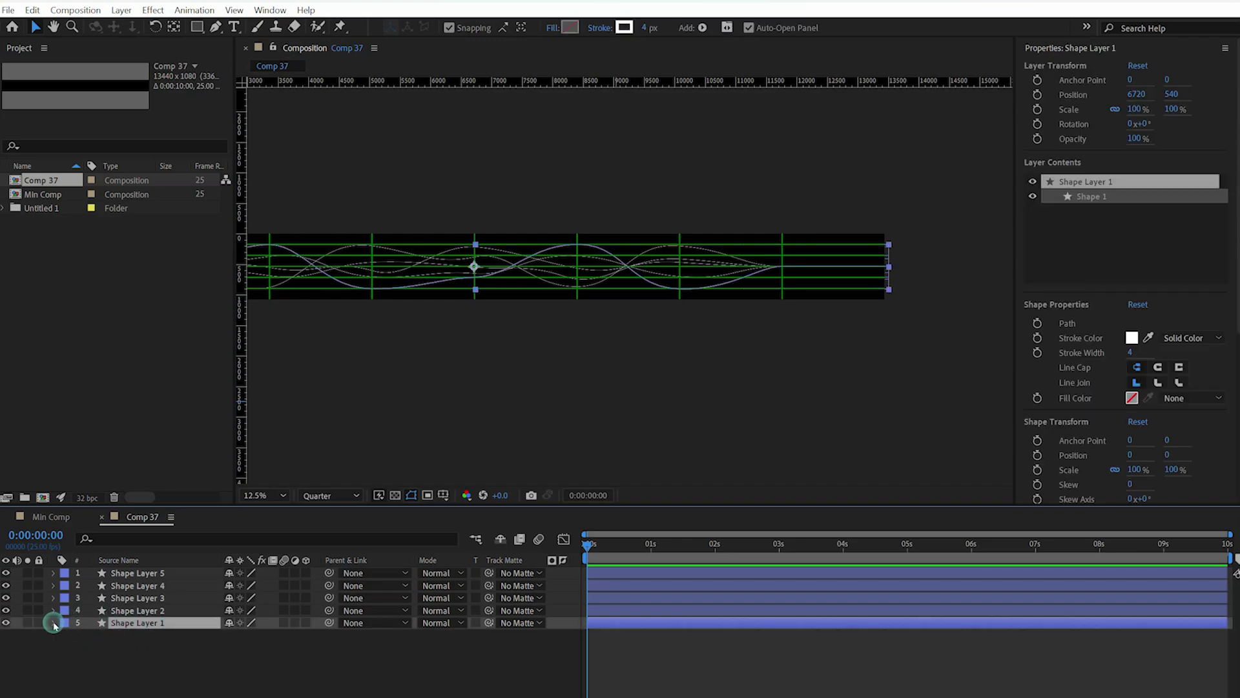
# Add Trim Paths to Shape Layer 1, keyframing End from 0% at 0 s to 100% at 8 s
pyautogui.click(53, 624)
pyautogui.click(314, 636)
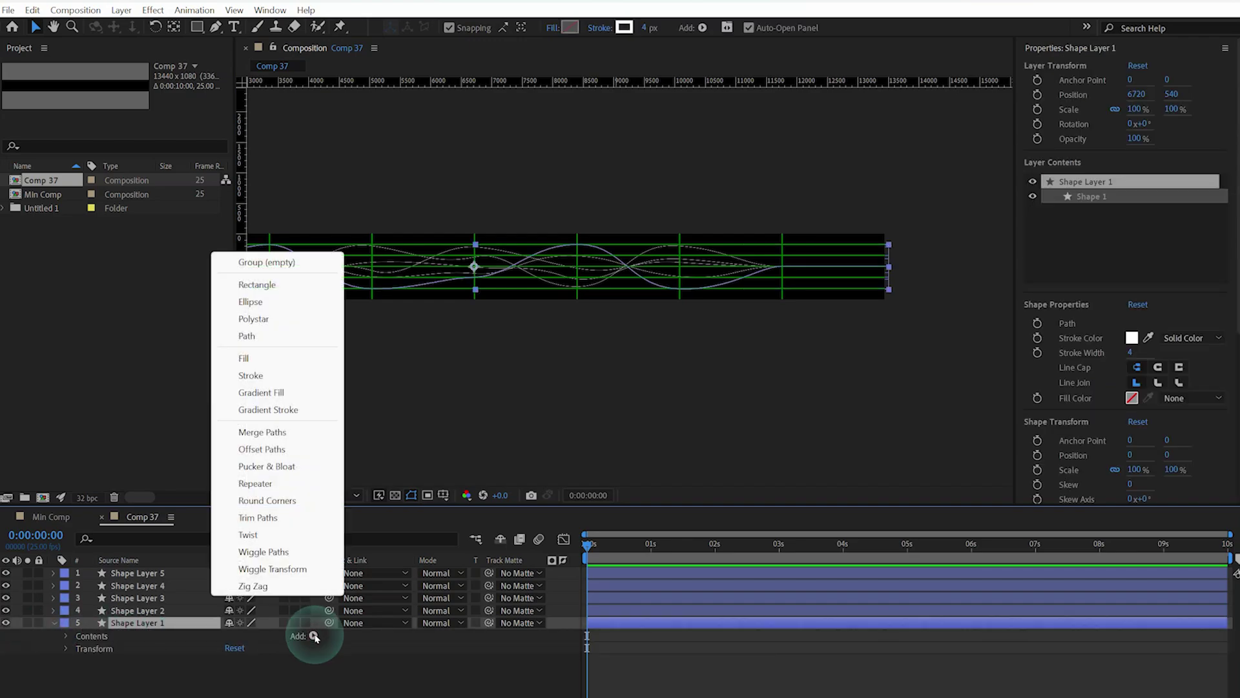
pyautogui.click(263, 519)
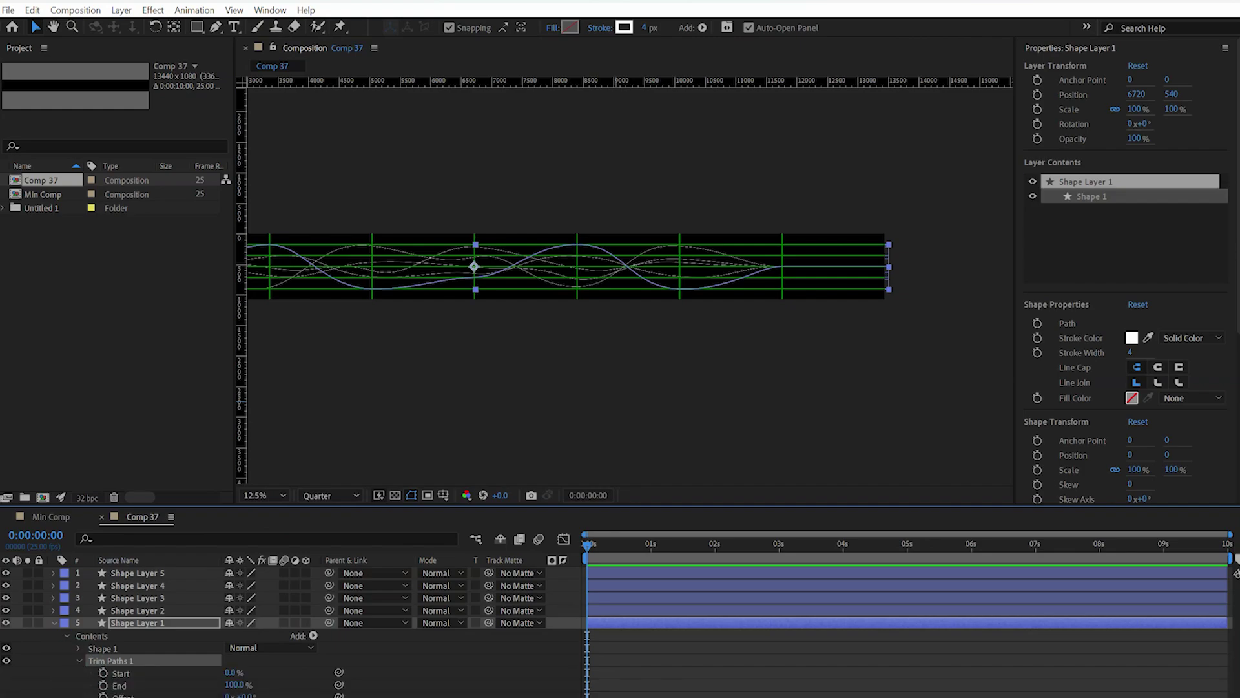
pyautogui.click(238, 675)
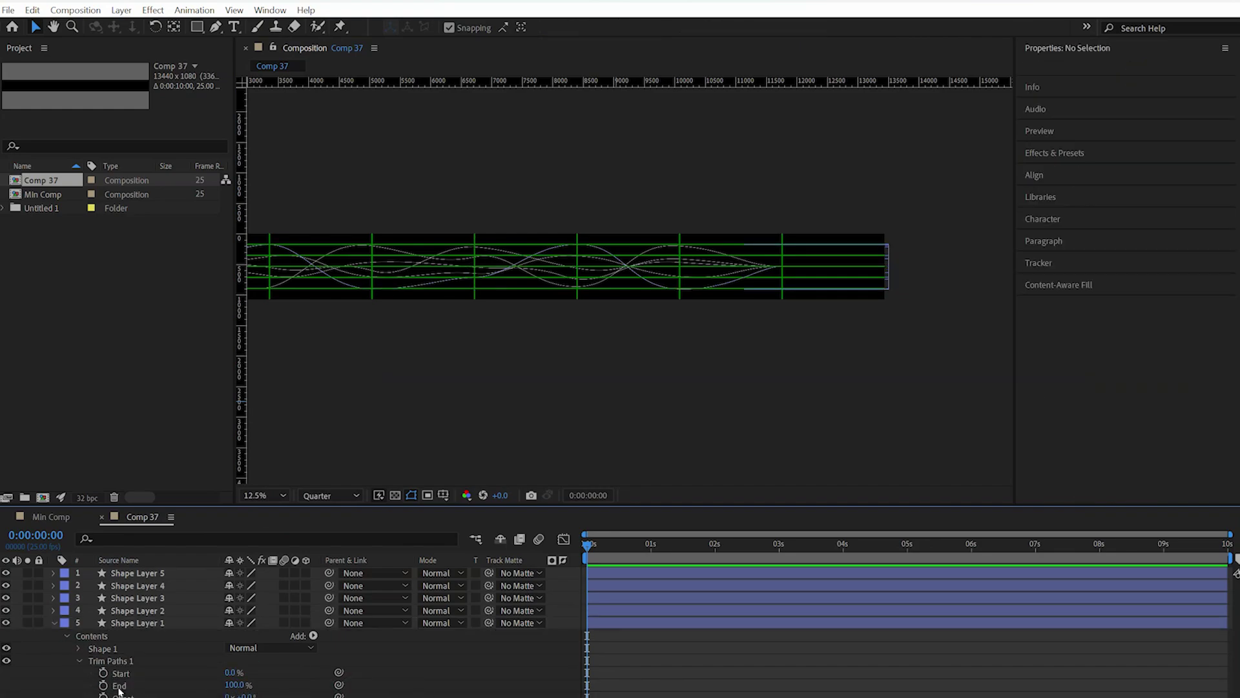
pyautogui.moveTo(233, 686); pyautogui.dragTo(104, 688)
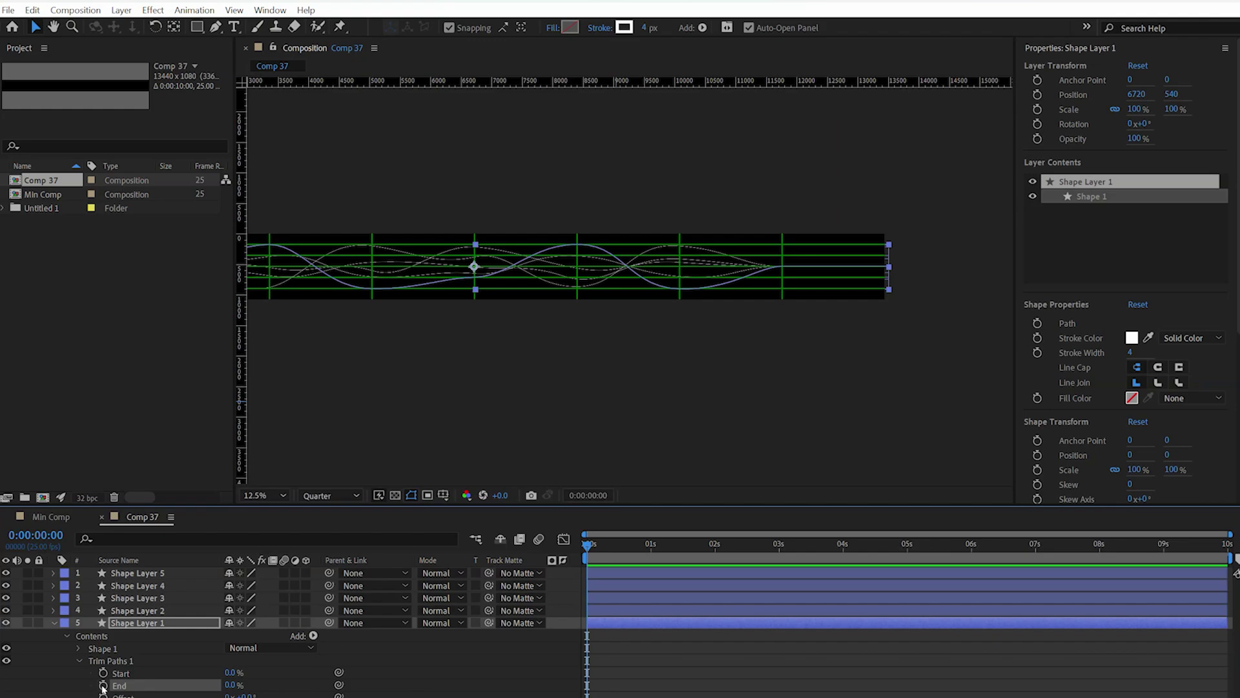
pyautogui.moveTo(851, 546); pyautogui.dragTo(1099, 557)
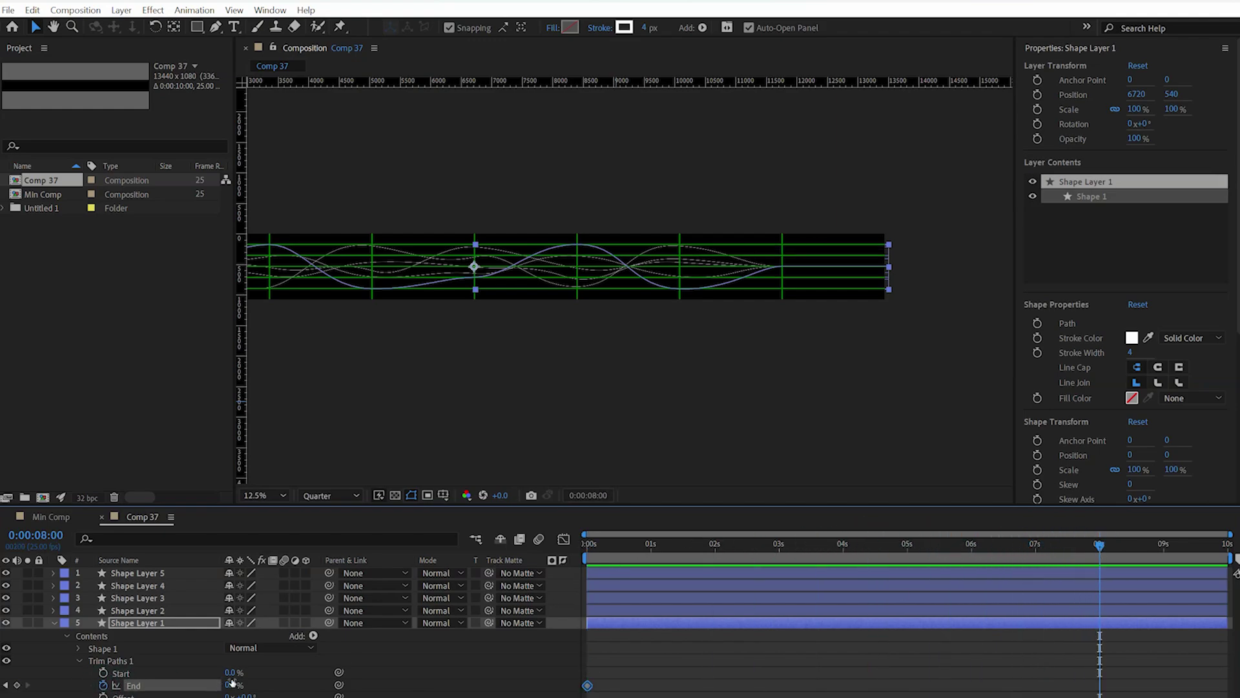
pyautogui.moveTo(235, 686); pyautogui.dragTo(371, 678)
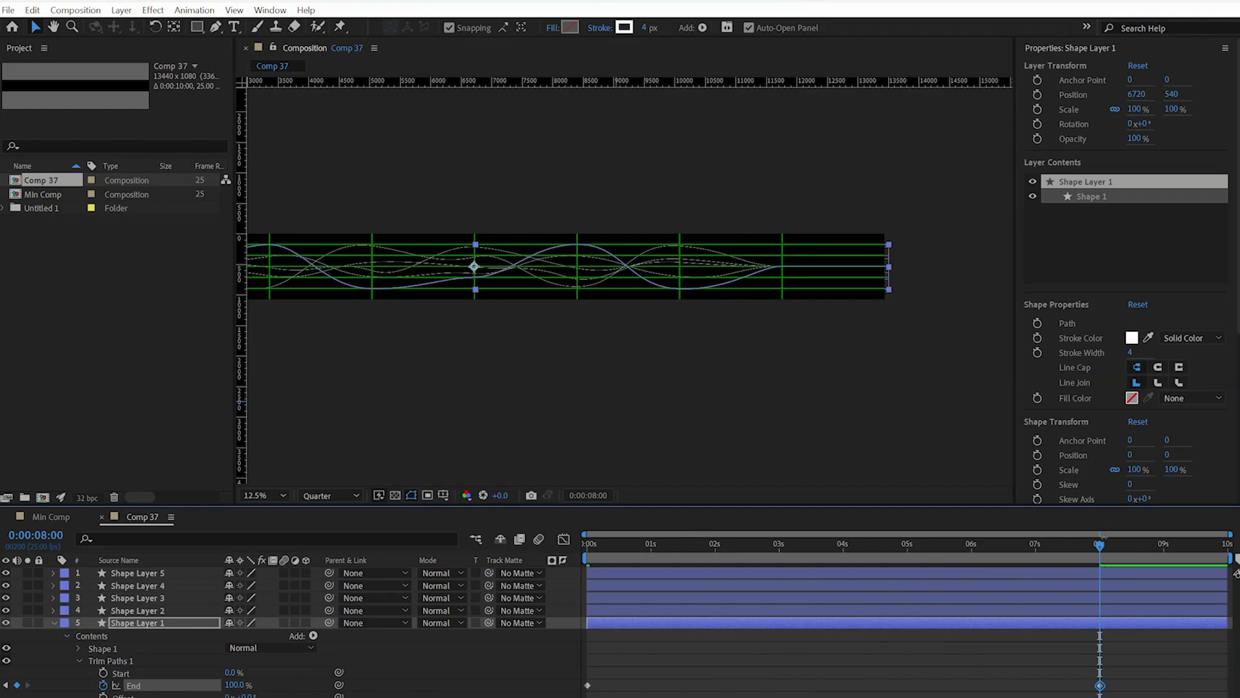
# Ease both End keyframes in the Graph Editor, then select Trim Paths 1
pyautogui.moveTo(1120, 657); pyautogui.dragTo(543, 694)
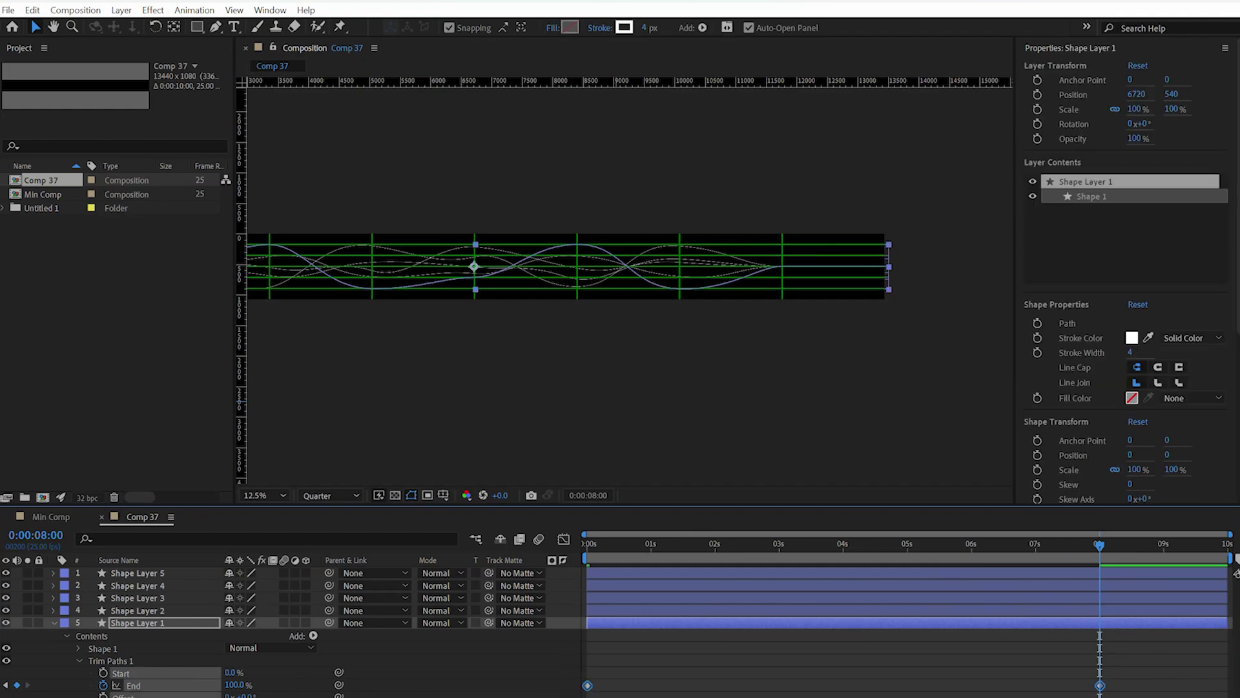
pyautogui.click(563, 539)
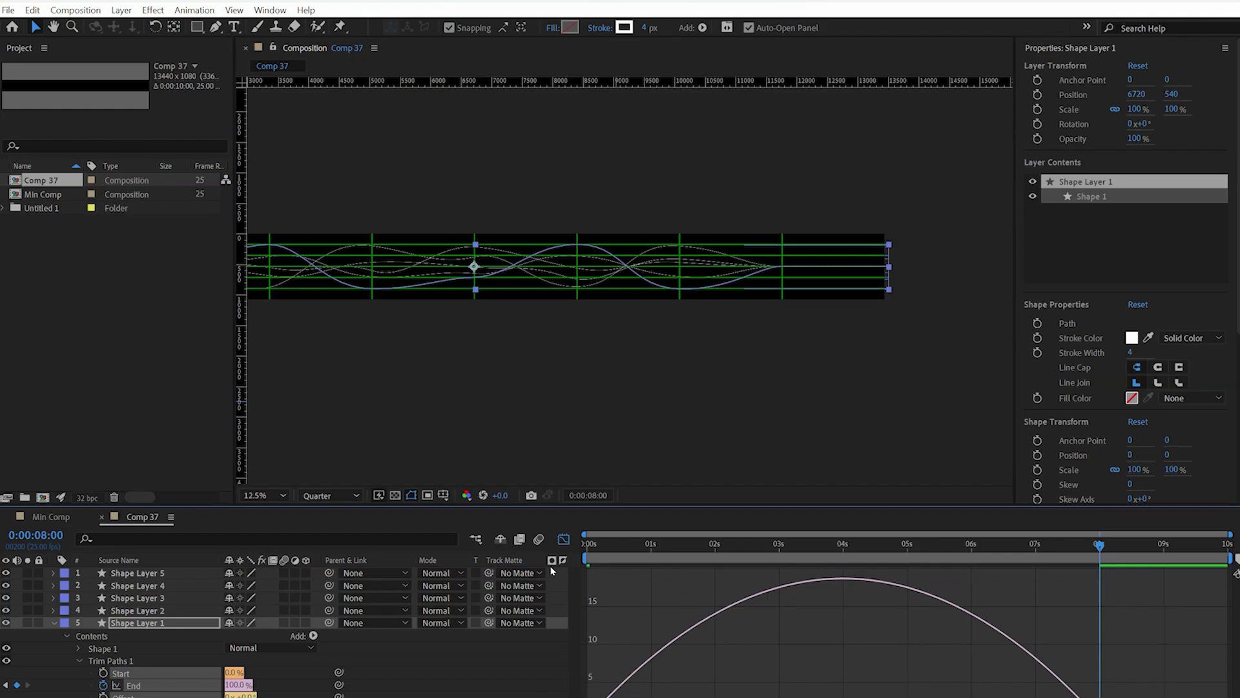
pyautogui.click(563, 539)
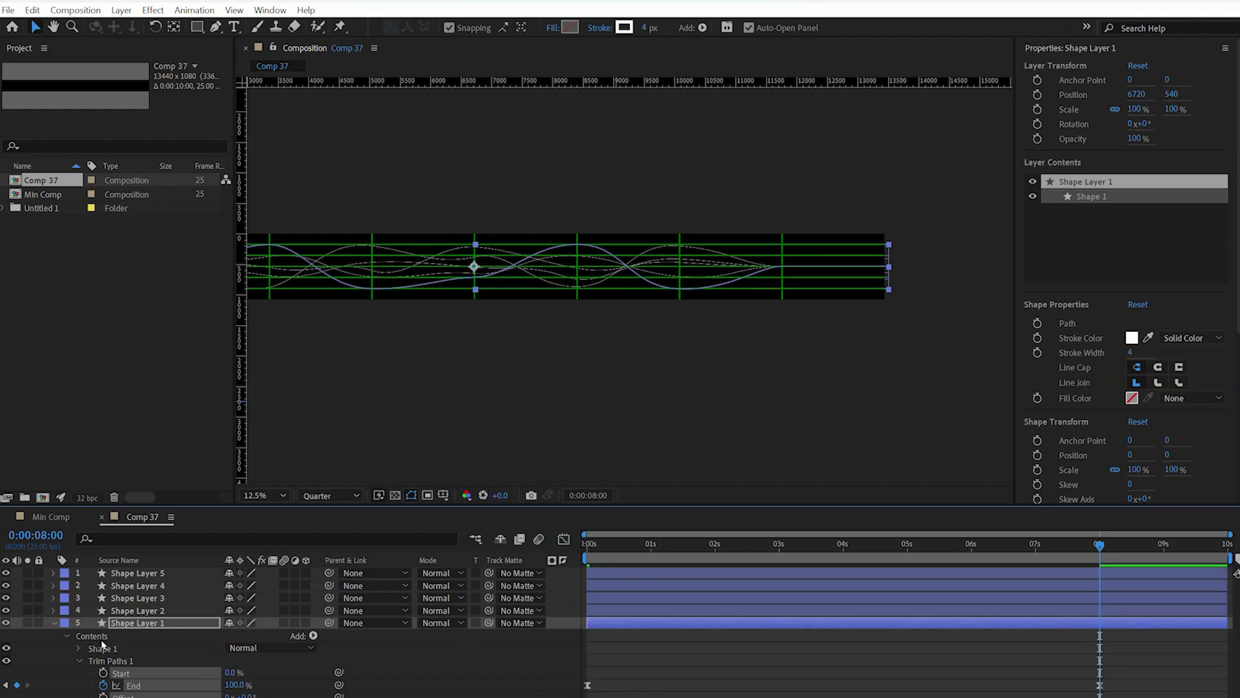
pyautogui.click(135, 662)
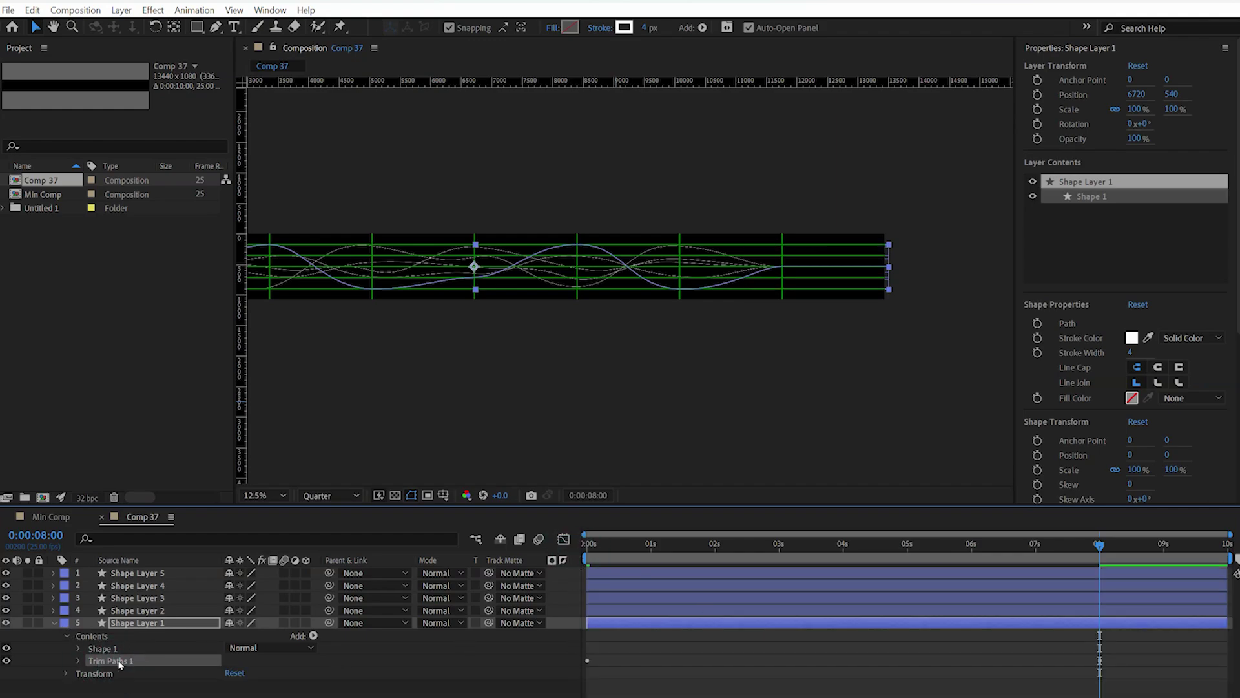
# Copy Trim Paths 1 and paste it onto Shape Layers 2–5 at 0:00:00:00, then preview
pyautogui.click(31, 10)
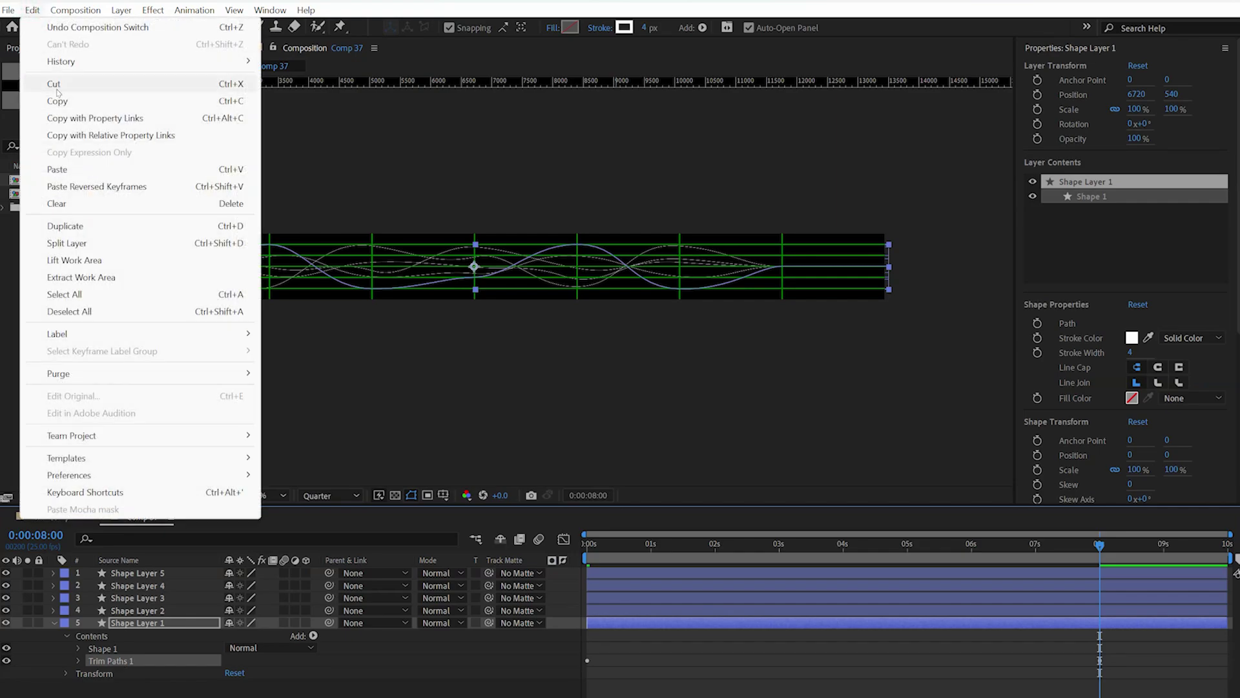
pyautogui.click(55, 98)
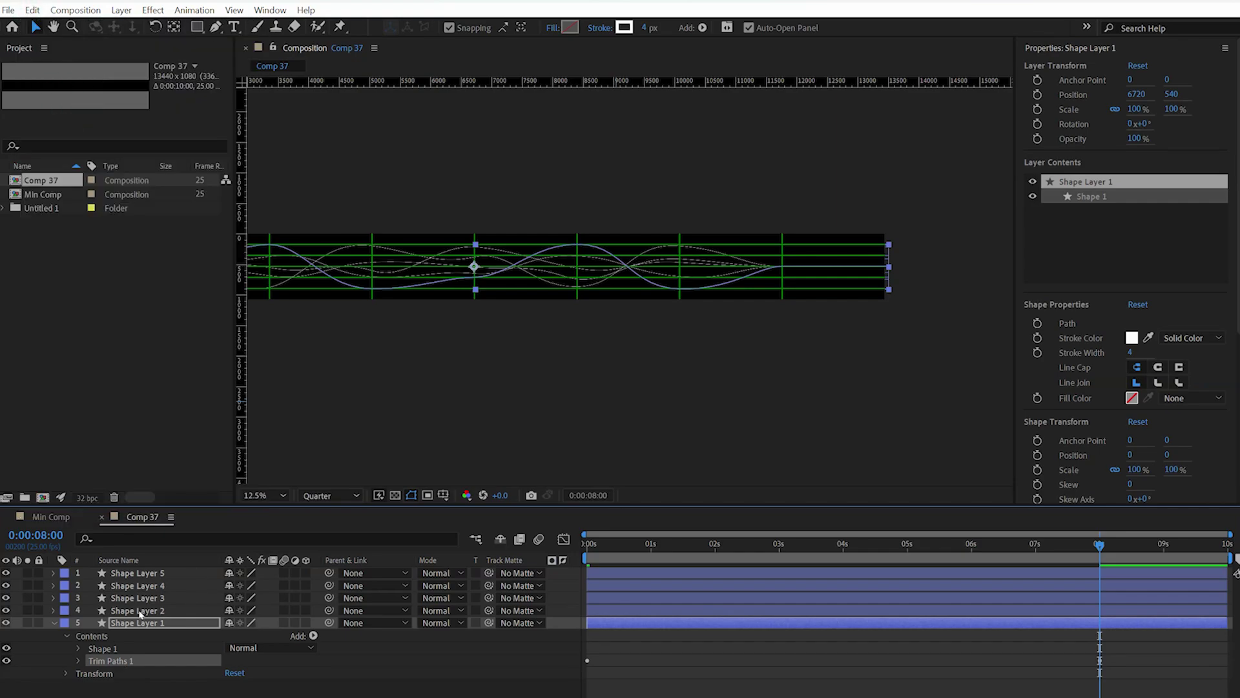
pyautogui.click(138, 610)
pyautogui.keyDown('shift'); pyautogui.click(138, 574); pyautogui.keyUp('shift')
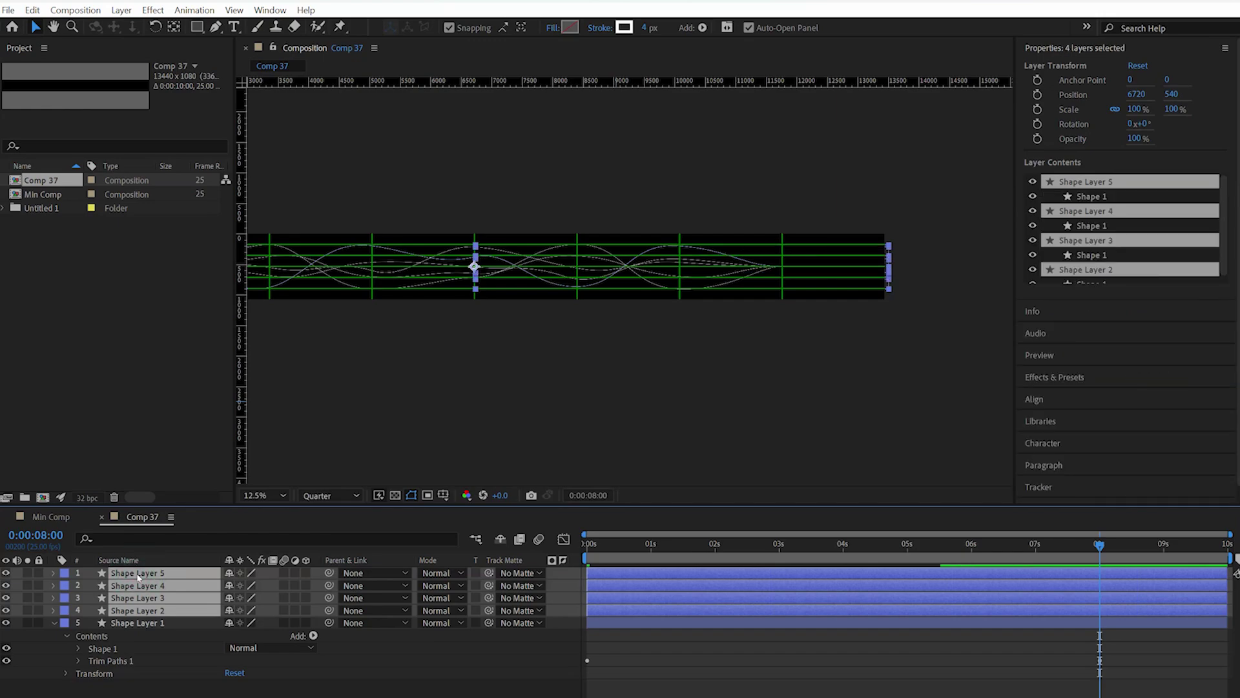
pyautogui.press('Home')
pyautogui.click(564, 549)
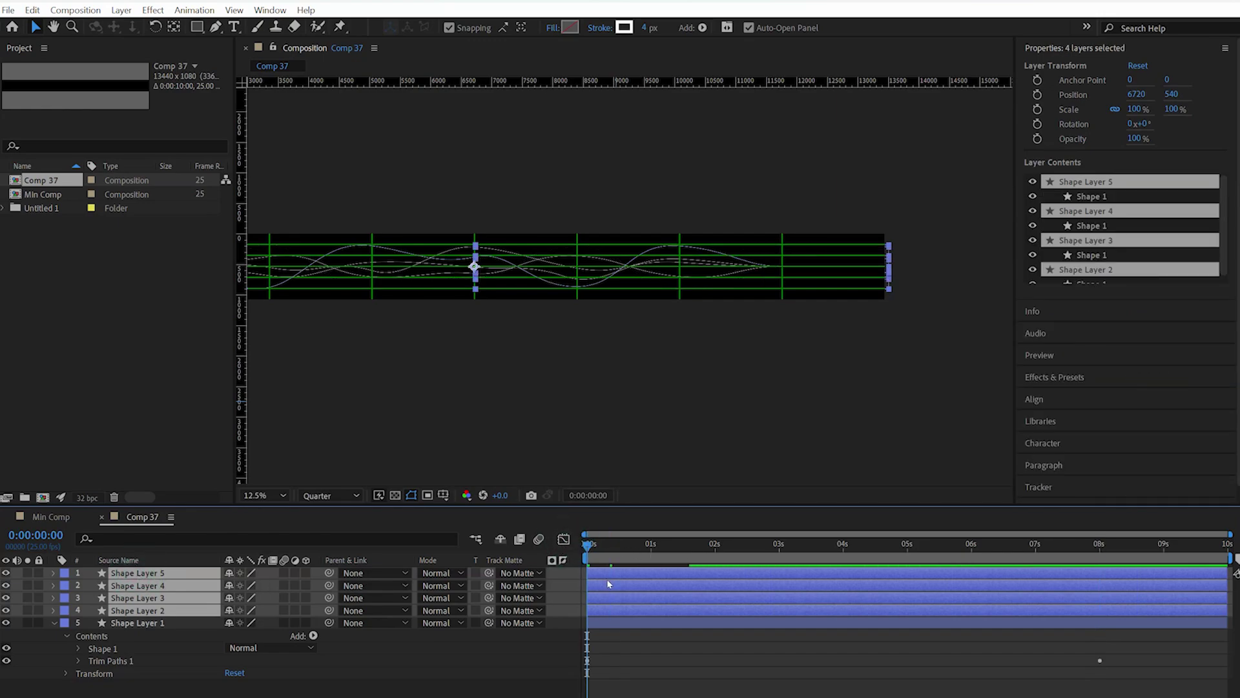
pyautogui.hotkey('ctrl', 'v')
pyautogui.moveTo(593, 545); pyautogui.dragTo(854, 543)
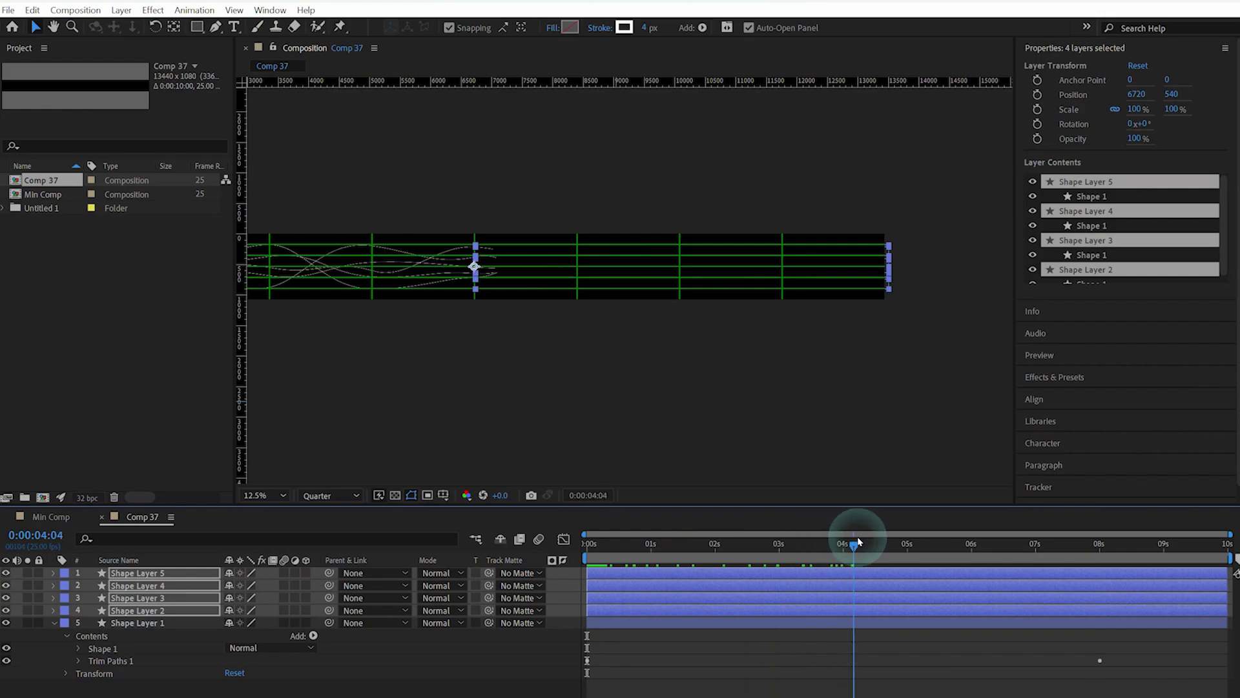
pyautogui.click(557, 390)
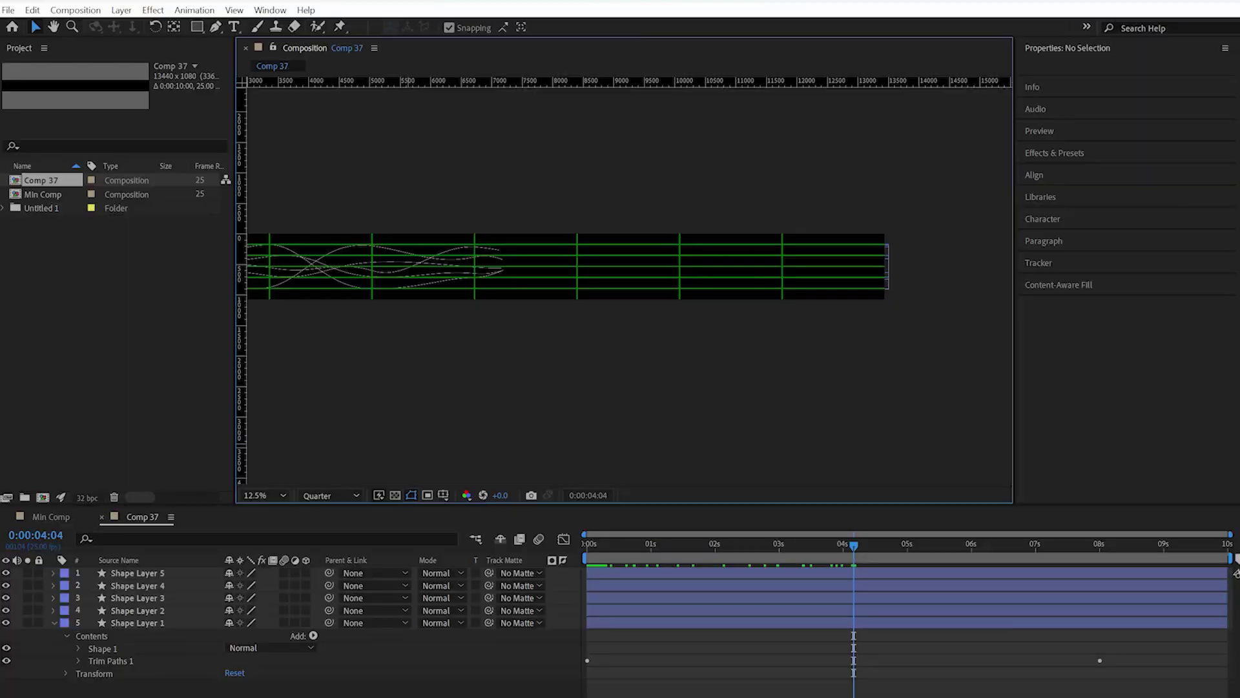
# Shift some layers' first End keyframes a few frames later to stagger the lines
pyautogui.moveTo(181, 692); pyautogui.dragTo(131, 544)
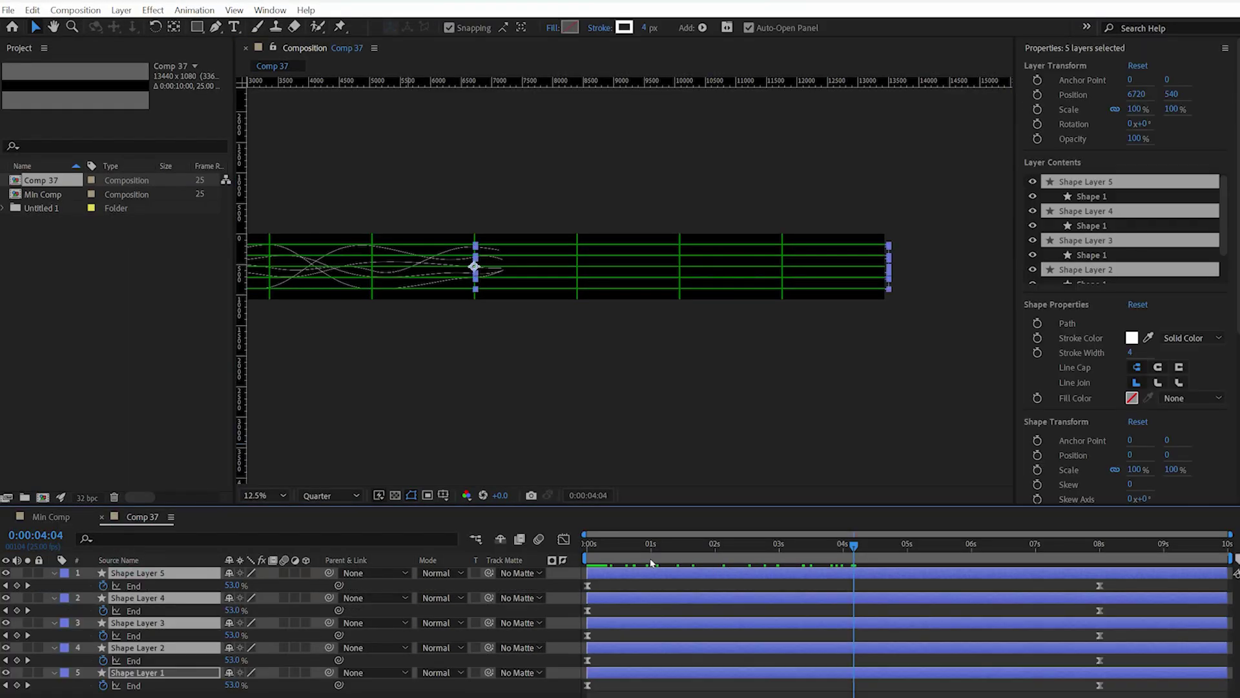
pyautogui.moveTo(650, 562); pyautogui.dragTo(568, 559)
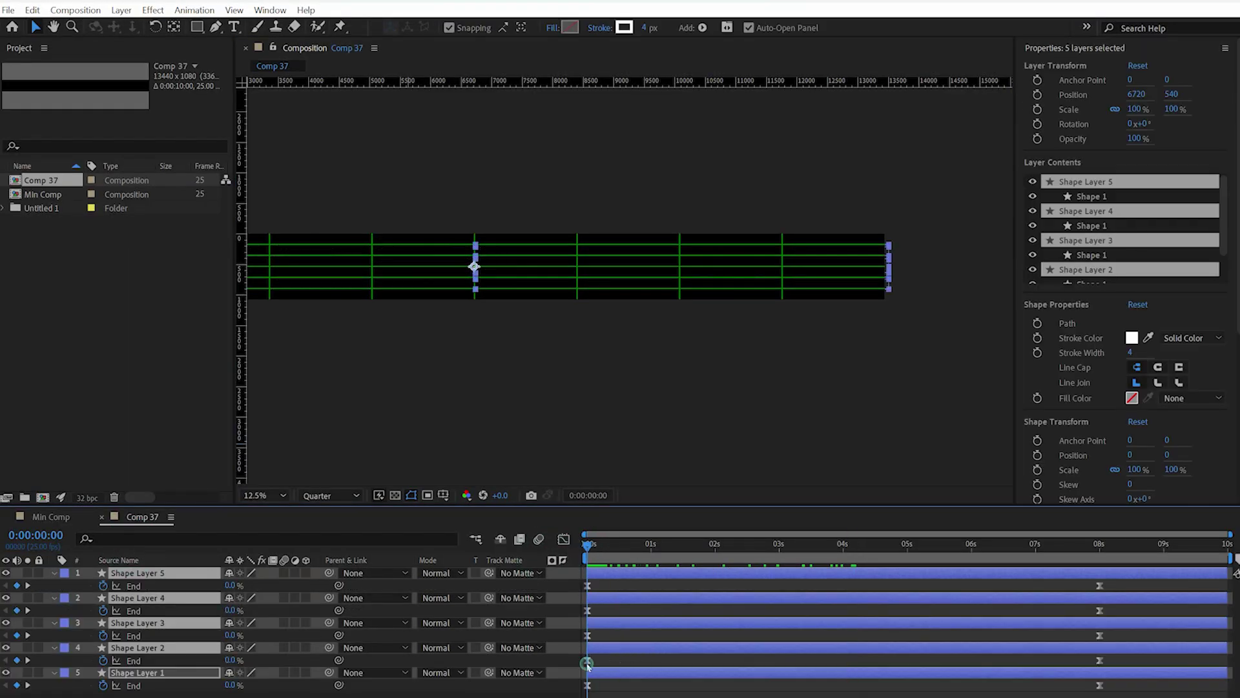
pyautogui.moveTo(587, 660)
pyautogui.mouseDown()
pyautogui.moveTo(599, 638)
pyautogui.moveTo(589, 585)
pyautogui.mouseUp()
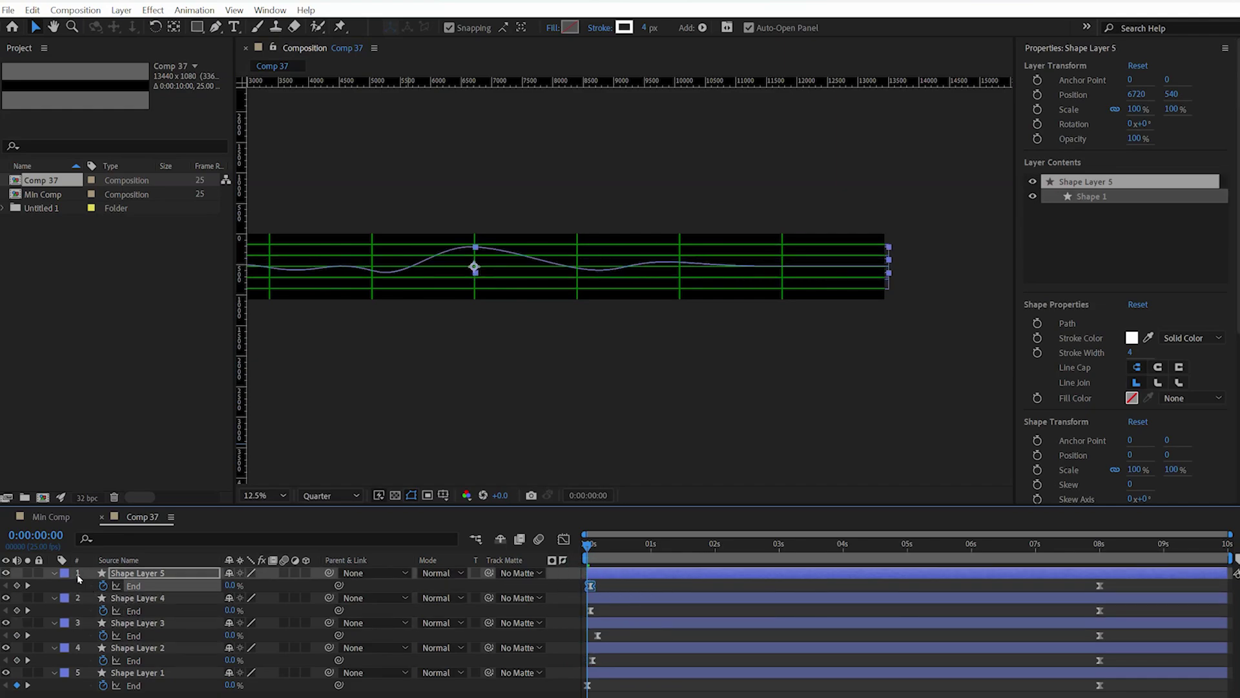
pyautogui.hotkey('ctrl', 'a')
# Drag Comp 37 into the Min Comp timeline above Dark Blue Solid 15 and select it
pyautogui.press('u')
pyautogui.click(207, 683)
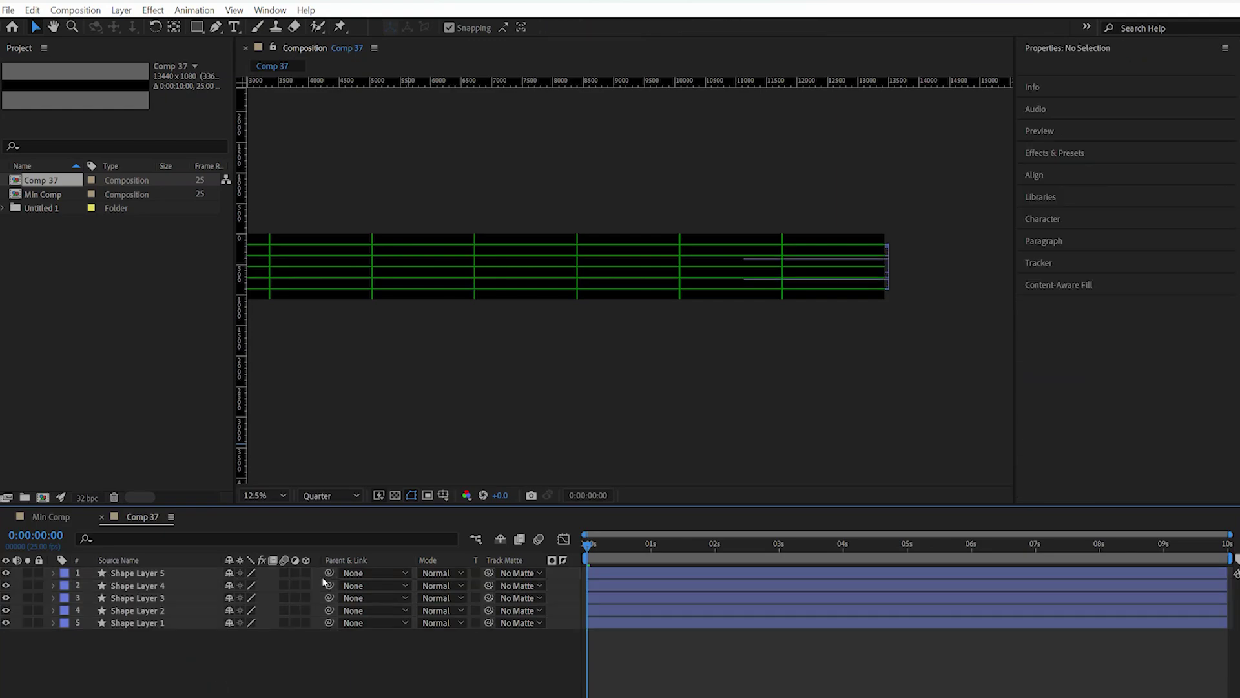
pyautogui.click(63, 515)
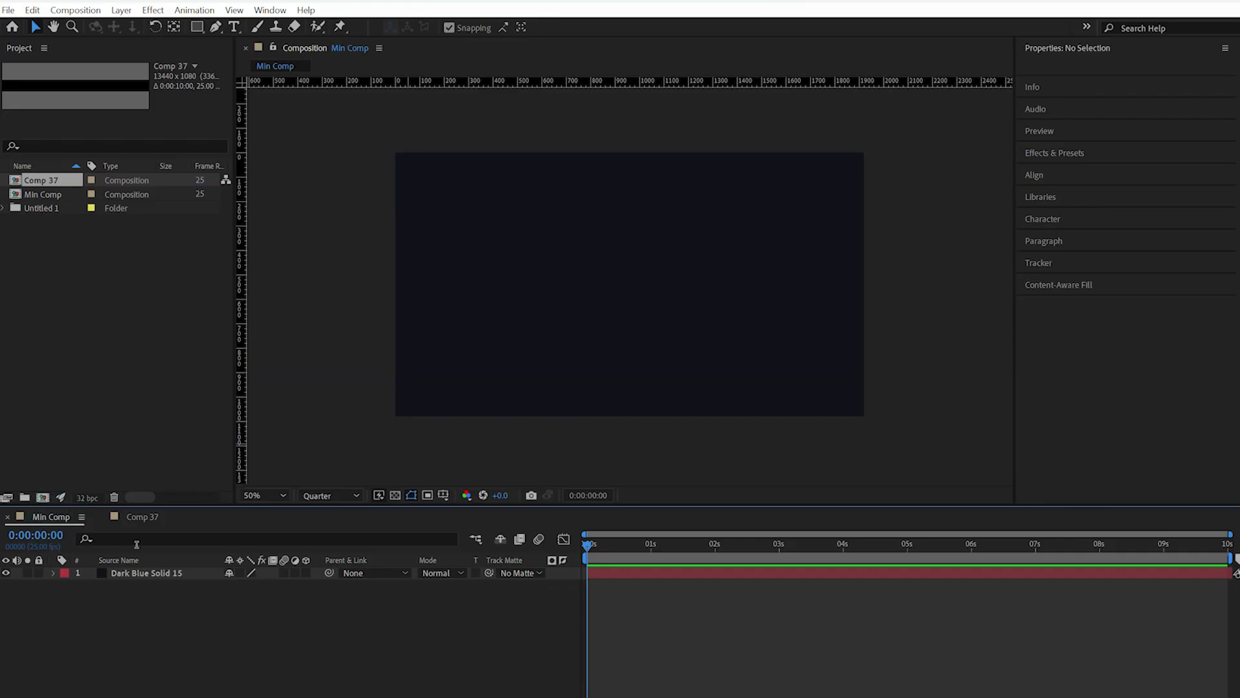
pyautogui.moveTo(39, 180); pyautogui.dragTo(201, 576)
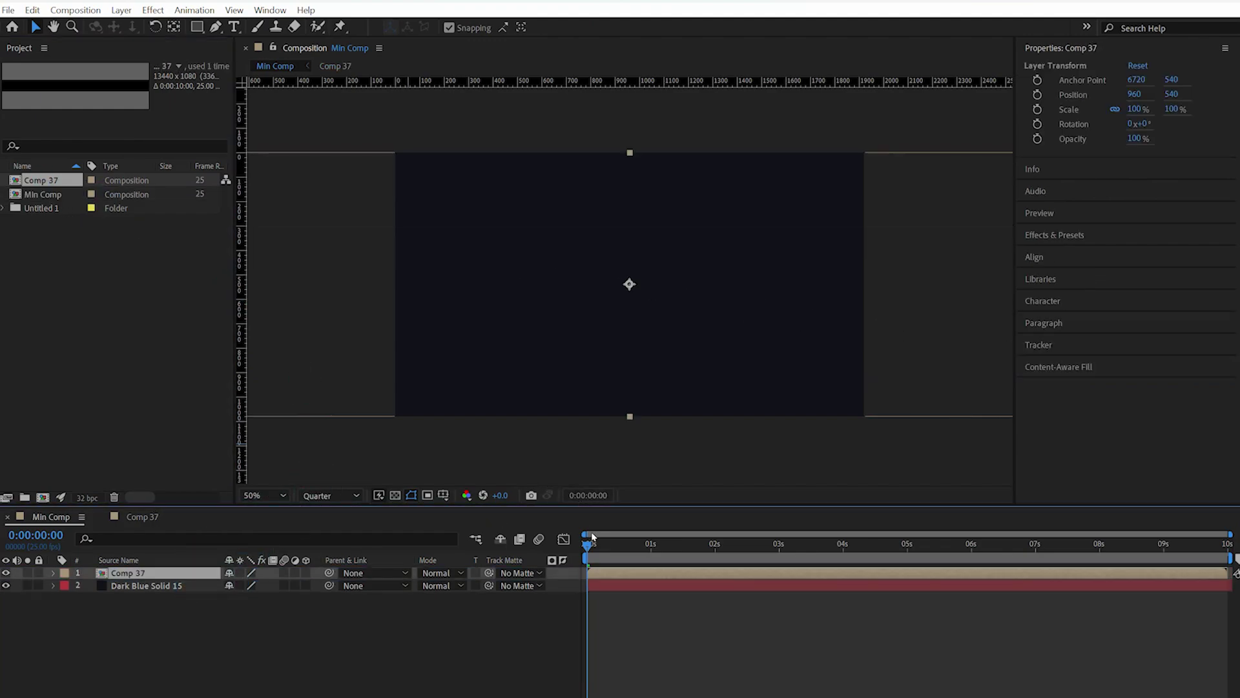
pyautogui.click(159, 573)
# Keyframe Comp 37's Position, left-aligned at 0 s and right-aligned at 7:24
pyautogui.press('p')
pyautogui.click(91, 585)
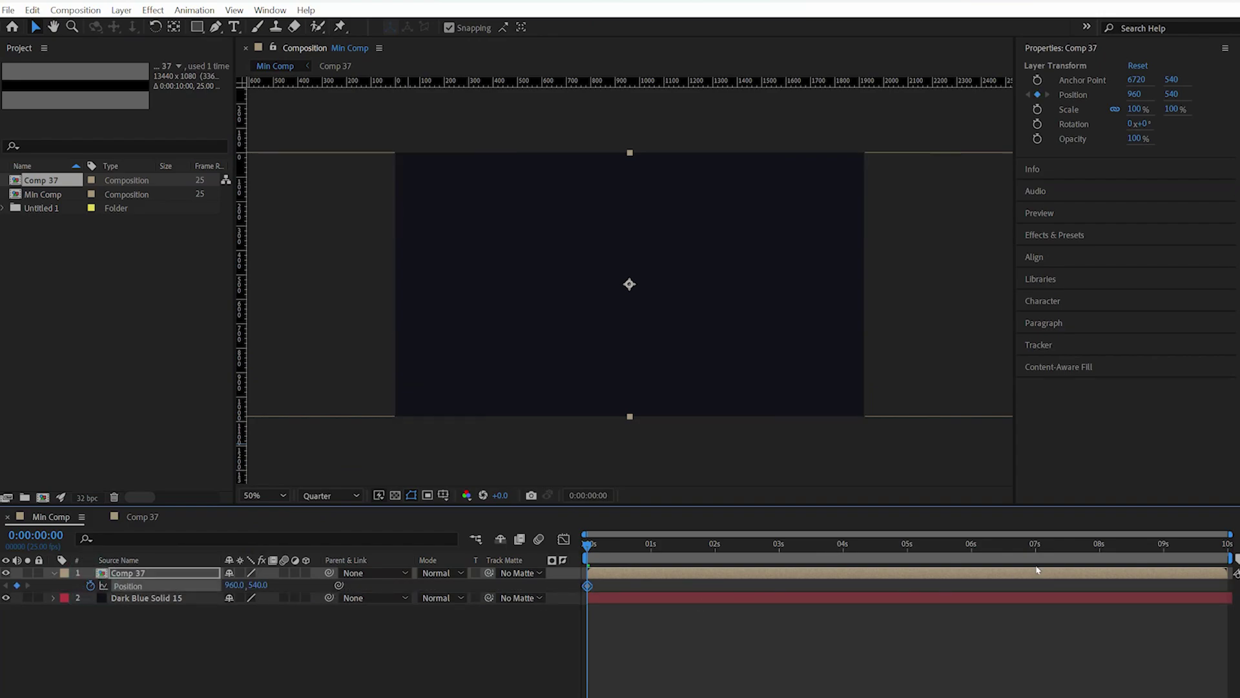
pyautogui.click(1099, 546)
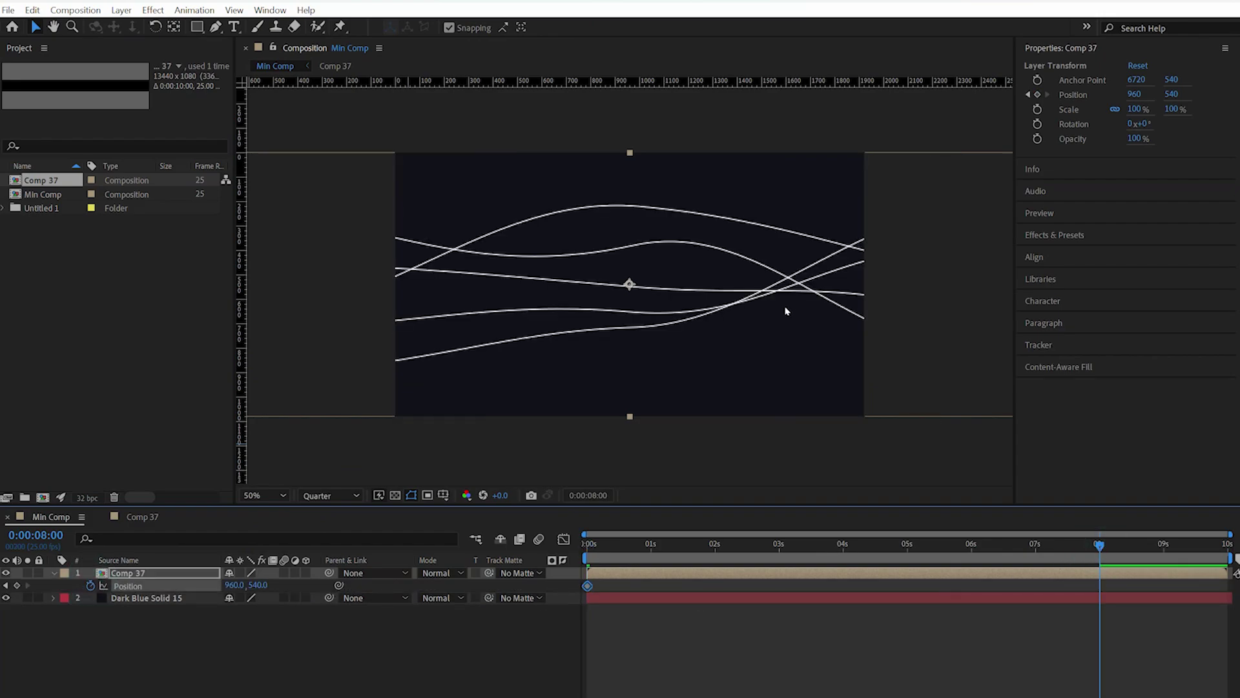
pyautogui.click(590, 544)
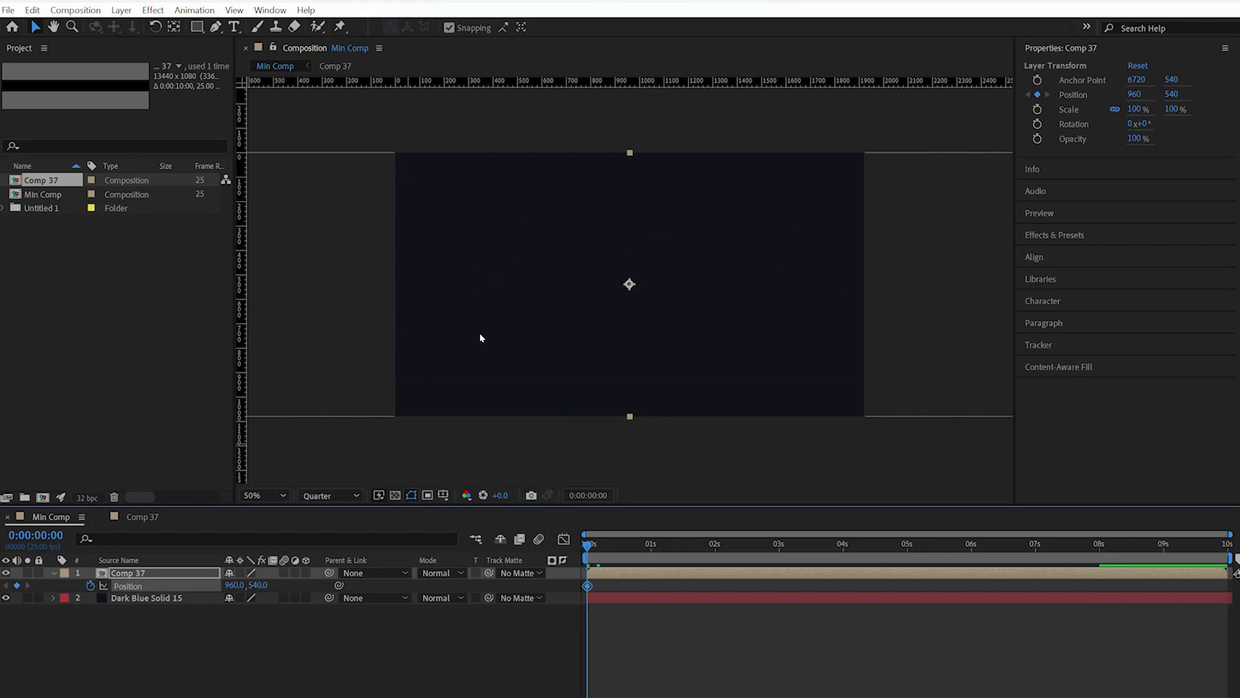
pyautogui.click(1037, 257)
pyautogui.click(1031, 195)
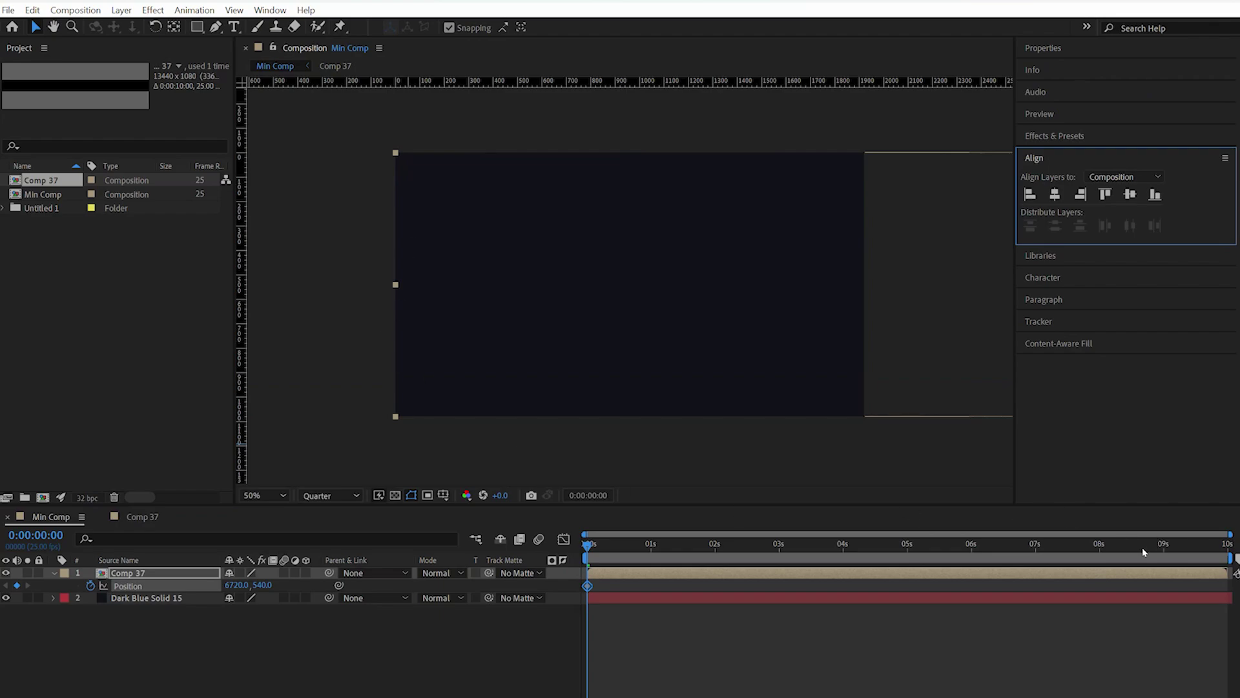
pyautogui.click(1098, 546)
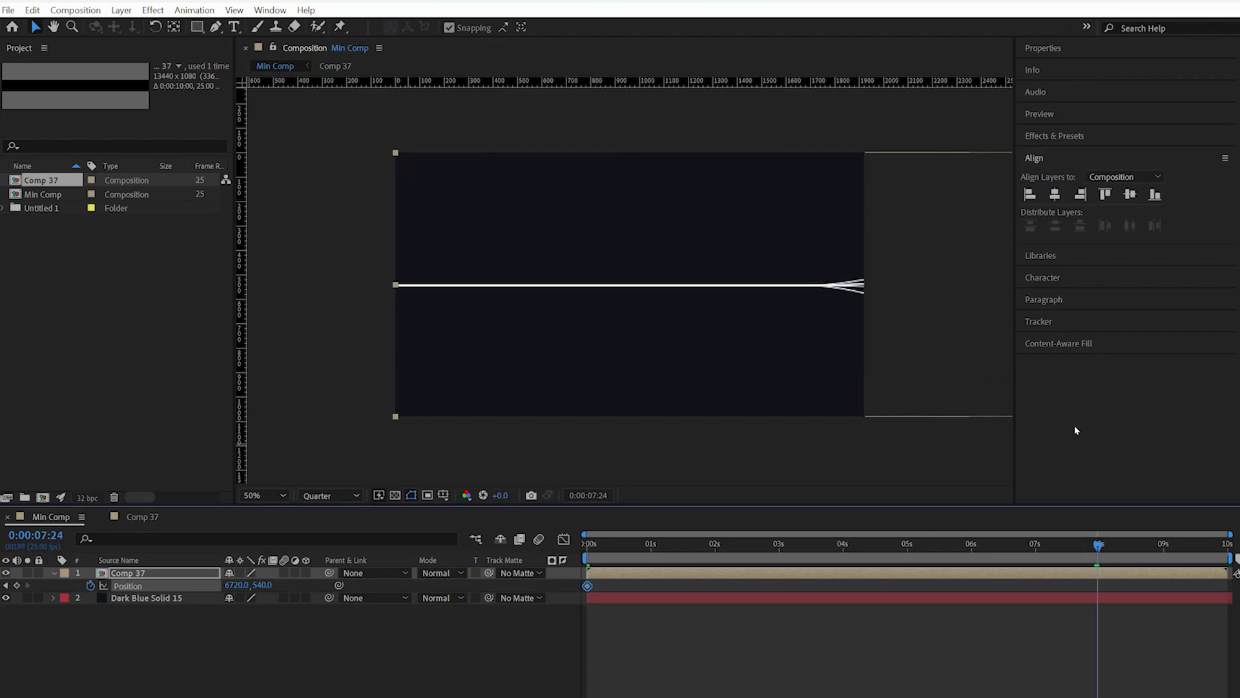
pyautogui.click(1080, 195)
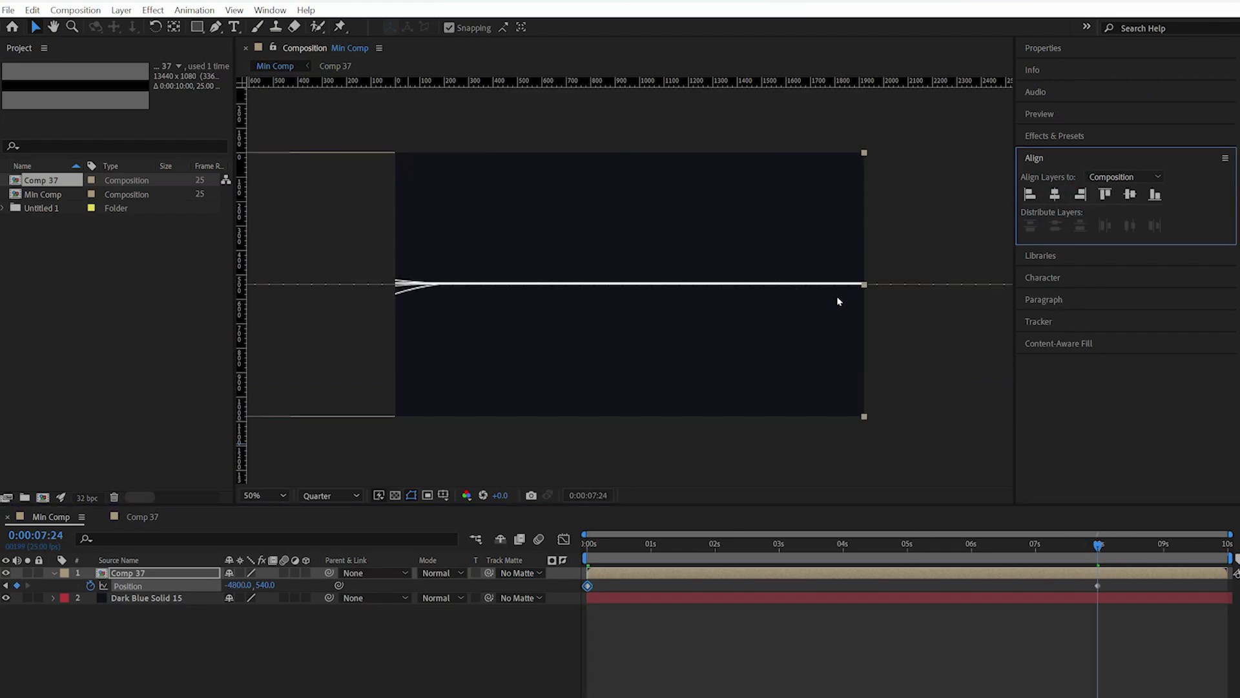
# Shift Comp 37 further left at 7:24 so it ends at -5520 on one line
pyautogui.press(',')
pyautogui.press(',')
pyautogui.press(',')
pyautogui.moveTo(627, 316); pyautogui.dragTo(583, 315)
pyautogui.press('.')
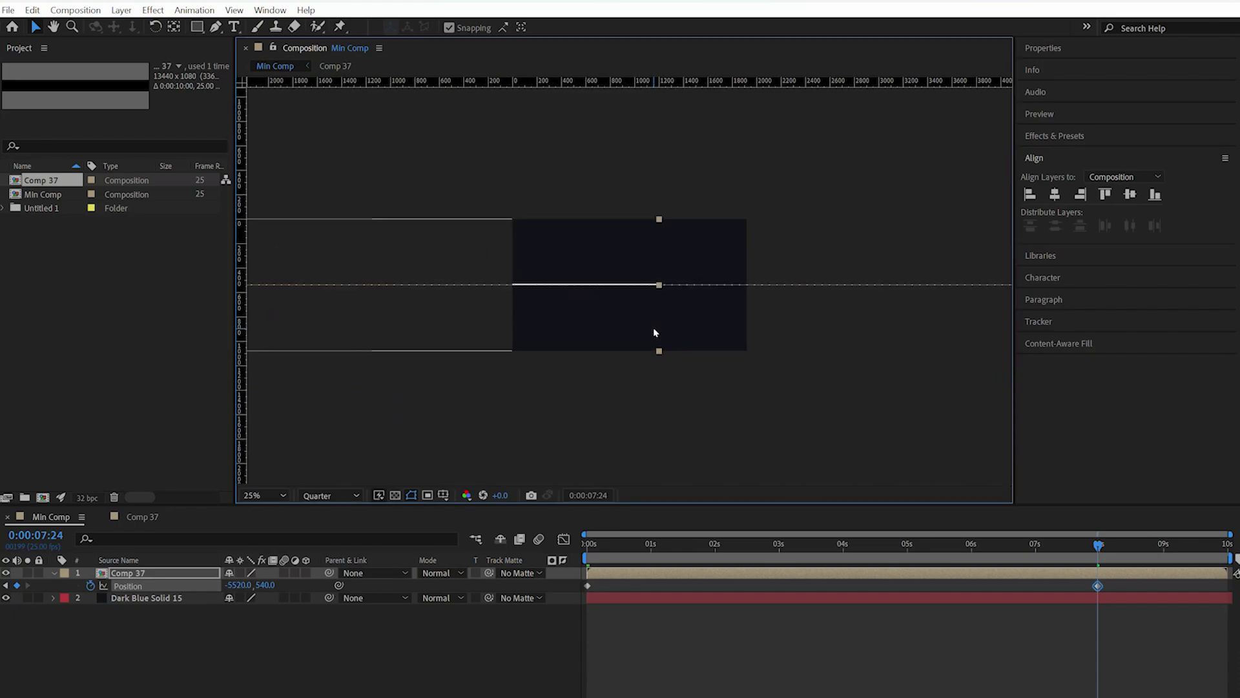
pyautogui.press('.')
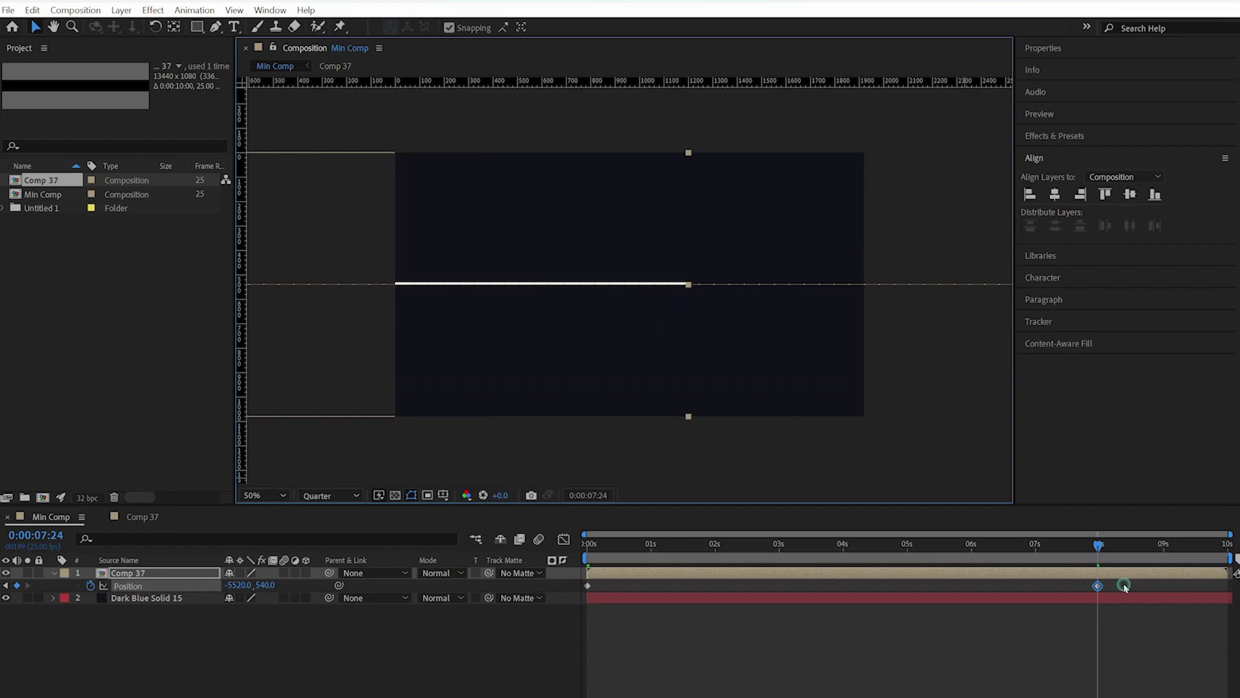
# Easy Ease both Position keyframes and reshape the speed curve to peak earlier
pyautogui.moveTo(1127, 579); pyautogui.dragTo(575, 602)
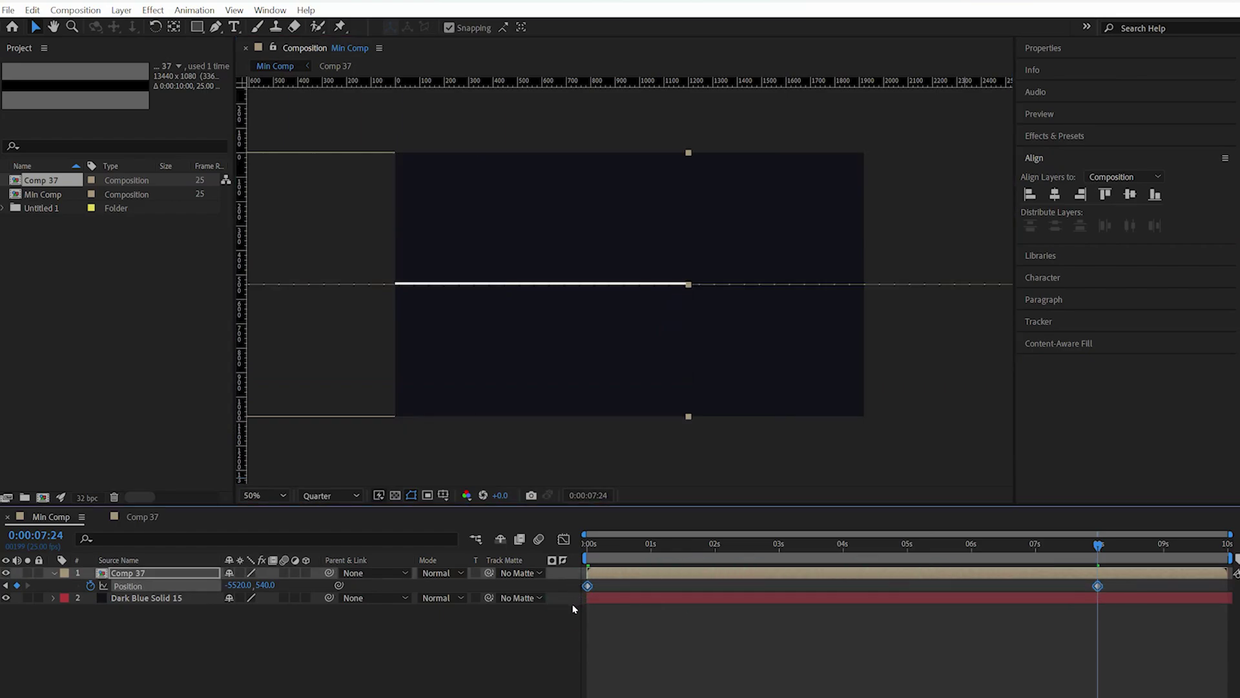
pyautogui.rightClick(585, 585)
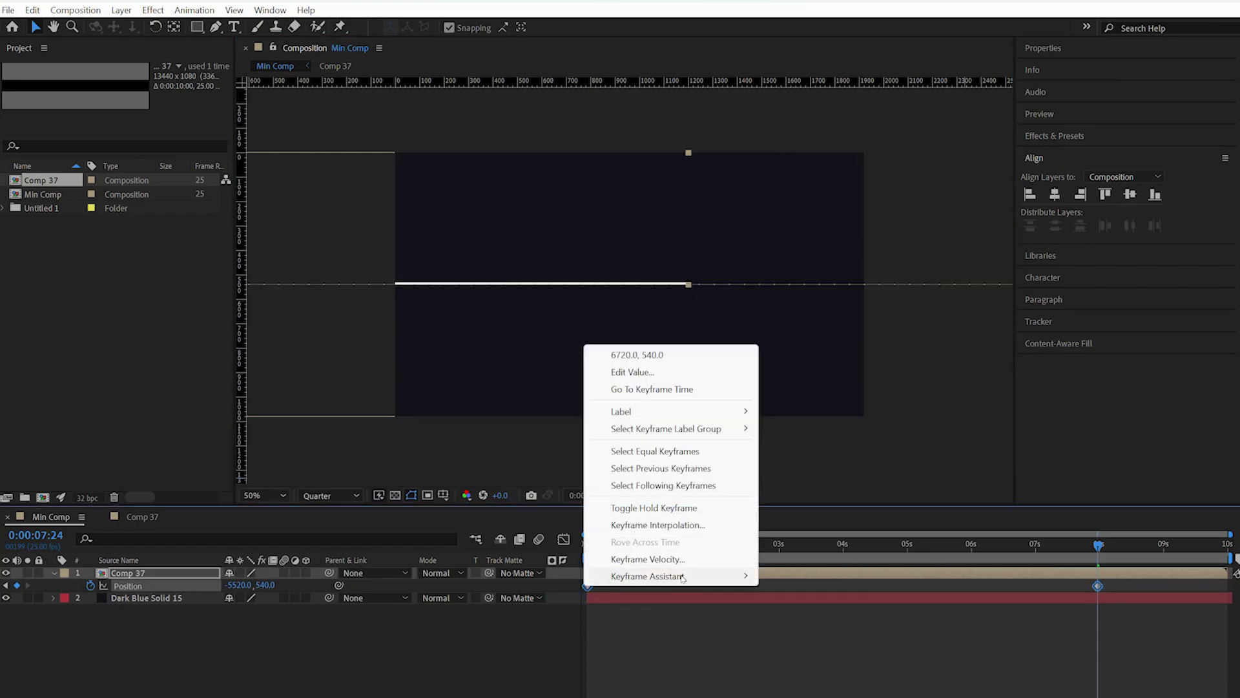
pyautogui.moveTo(723, 575)
pyautogui.click(827, 634)
pyautogui.click(564, 539)
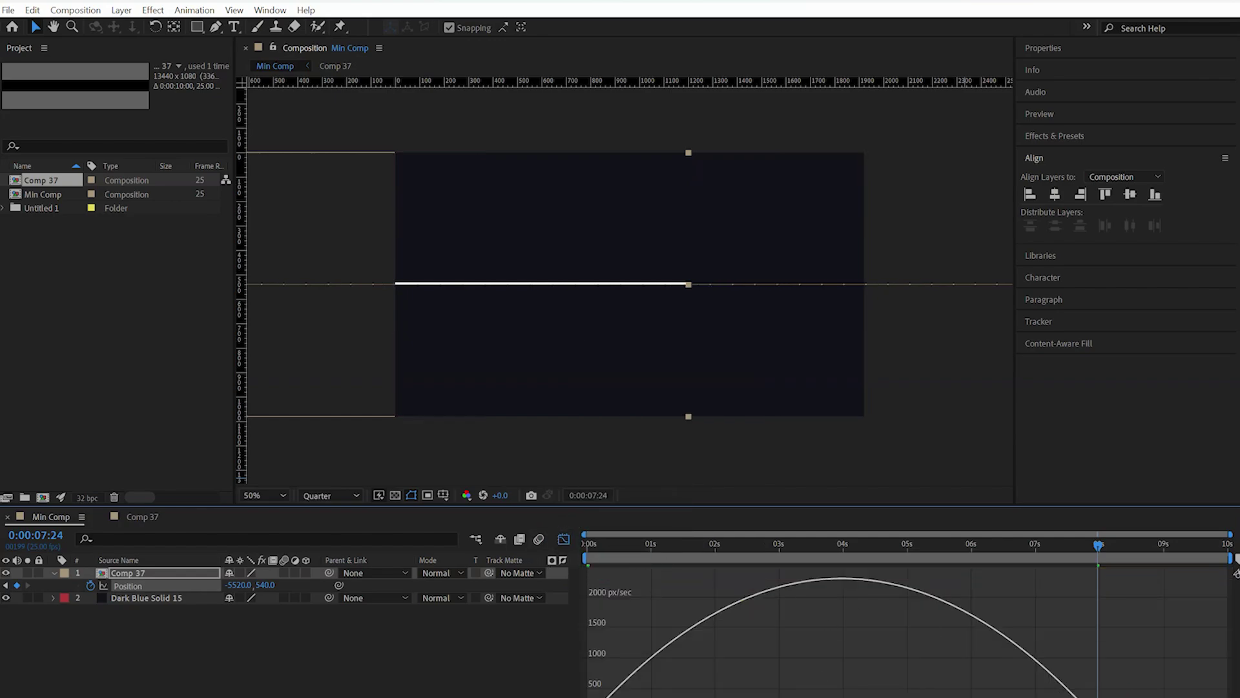
pyautogui.moveTo(1072, 684); pyautogui.dragTo(1026, 678)
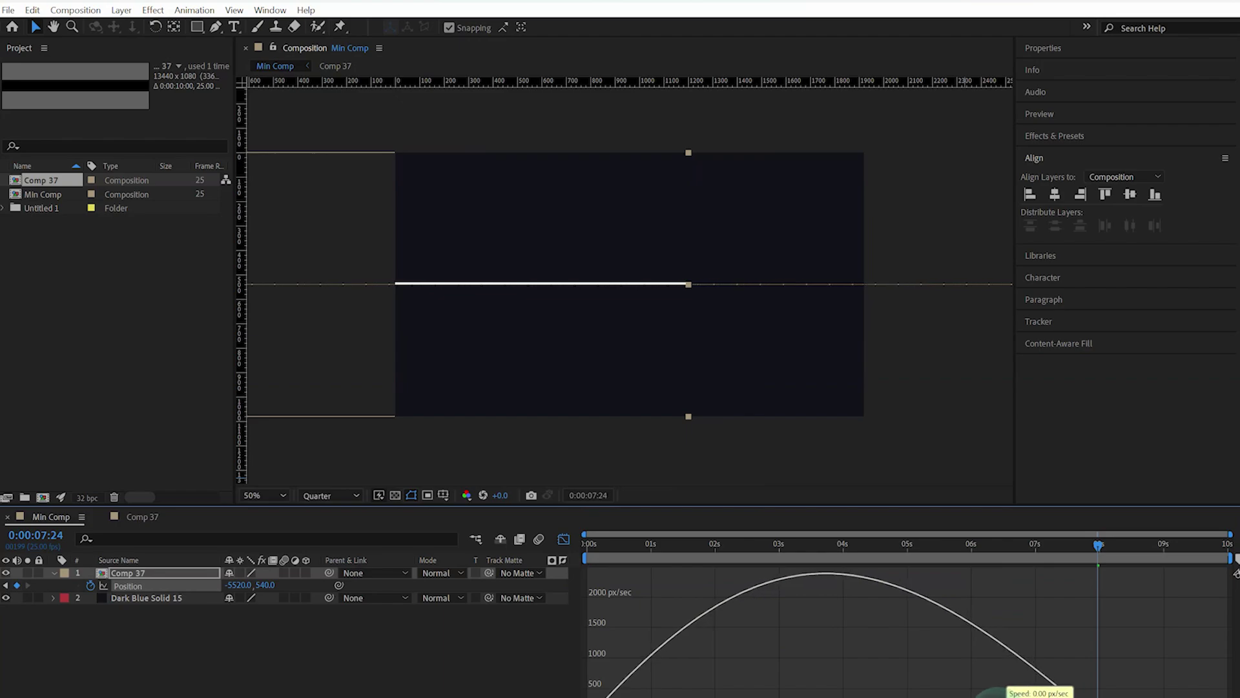
pyautogui.click(564, 540)
pyautogui.moveTo(604, 544); pyautogui.dragTo(649, 551)
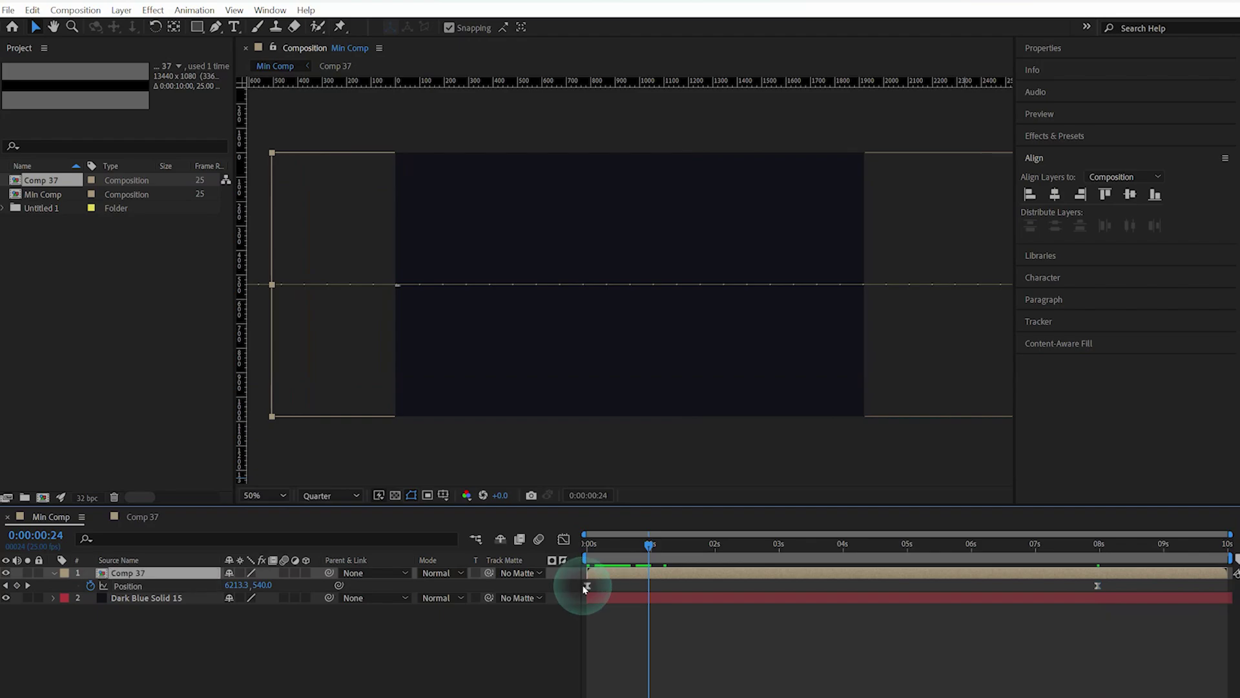
# Delay the first Position keyframe to about 0:15, add a mid-slide keyframe near 3 s, nudge the end left
pyautogui.moveTo(588, 585)
pyautogui.mouseDown()
pyautogui.moveTo(651, 585)
pyautogui.moveTo(660, 549)
pyautogui.moveTo(751, 564)
pyautogui.mouseUp()
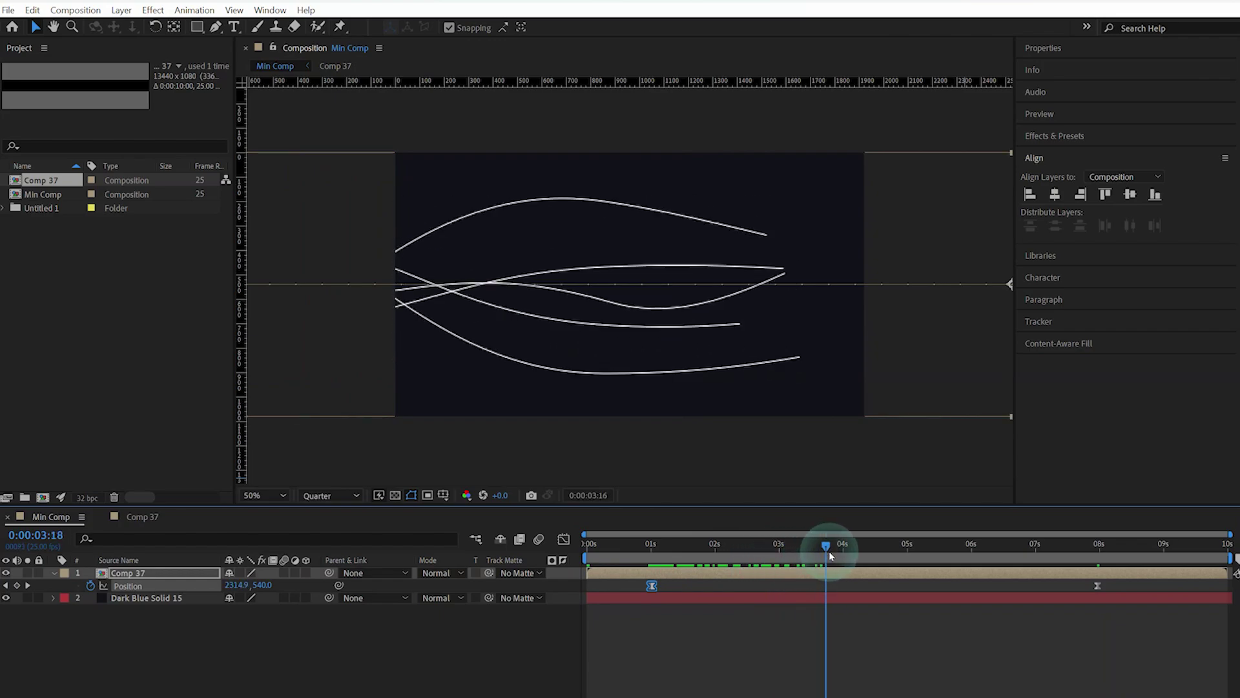
pyautogui.moveTo(751, 564)
pyautogui.mouseDown()
pyautogui.moveTo(1075, 529)
pyautogui.moveTo(807, 539)
pyautogui.moveTo(711, 527)
pyautogui.moveTo(797, 531)
pyautogui.mouseUp()
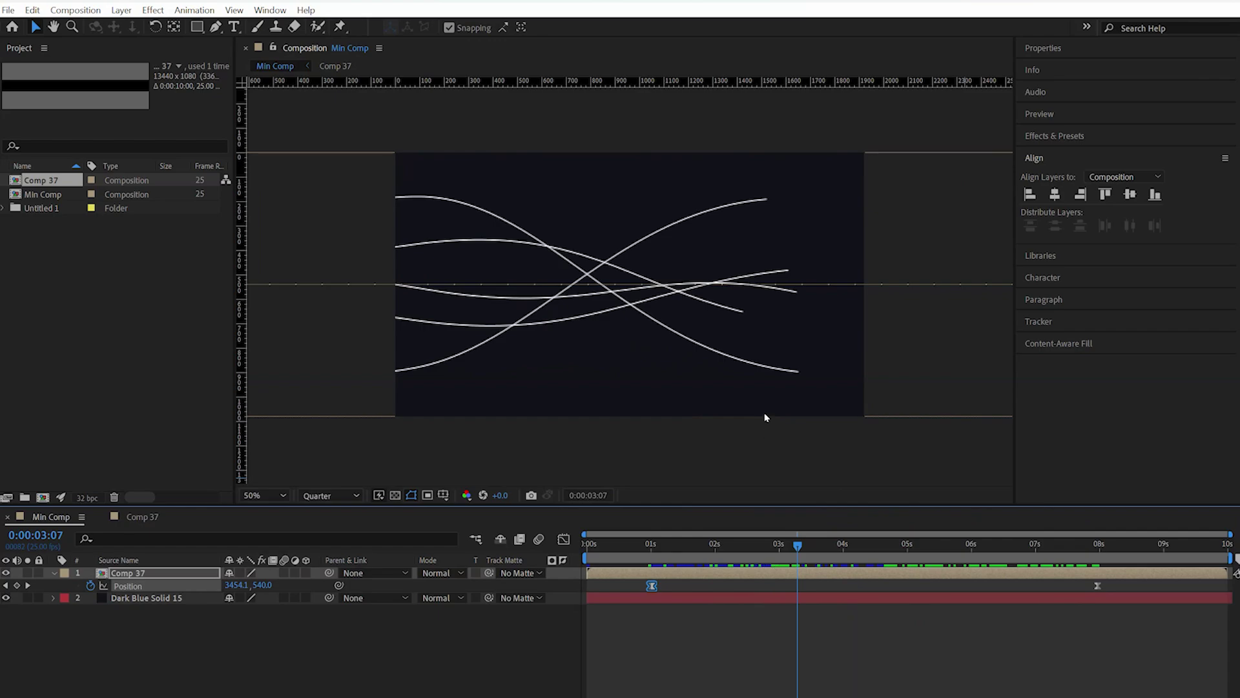
pyautogui.moveTo(705, 353); pyautogui.dragTo(626, 357)
pyautogui.moveTo(799, 551)
pyautogui.mouseDown()
pyautogui.moveTo(950, 546)
pyautogui.moveTo(987, 569)
pyautogui.moveTo(1109, 556)
pyautogui.mouseUp()
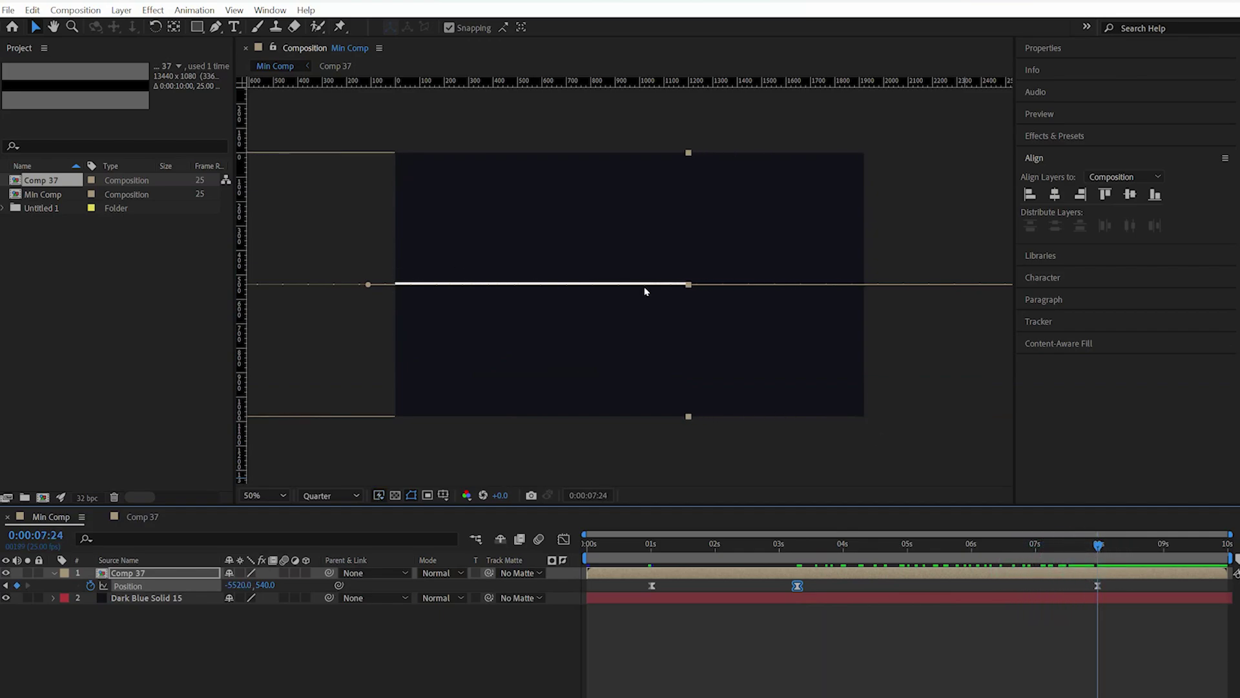
pyautogui.moveTo(632, 282); pyautogui.dragTo(622, 283)
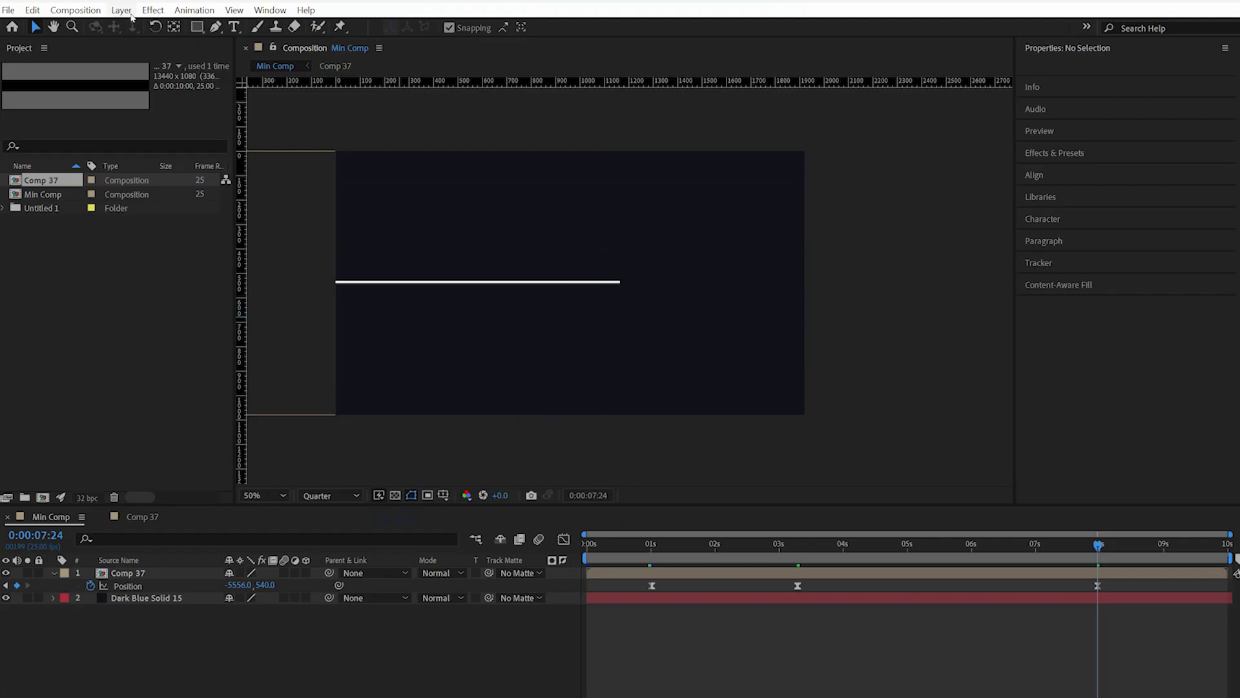
pyautogui.click(122, 10)
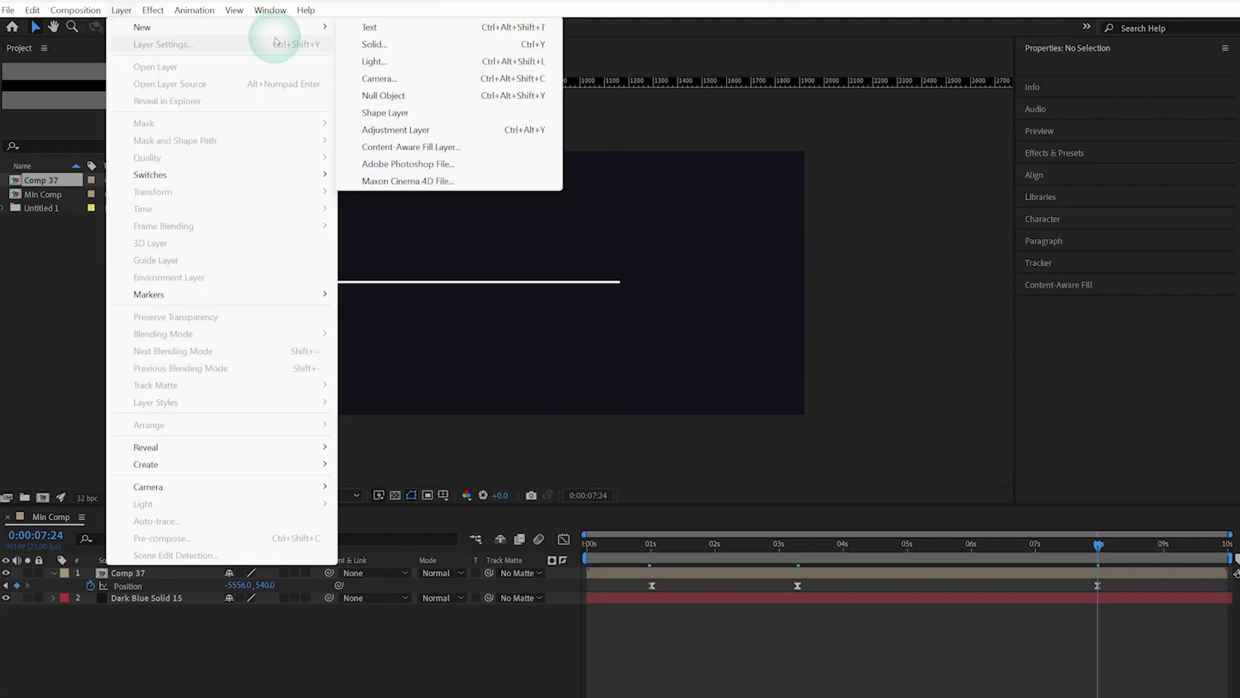
# Add a 73 px 'Lines Animation' text layer positioned at the white line's right end
pyautogui.click(547, 224)
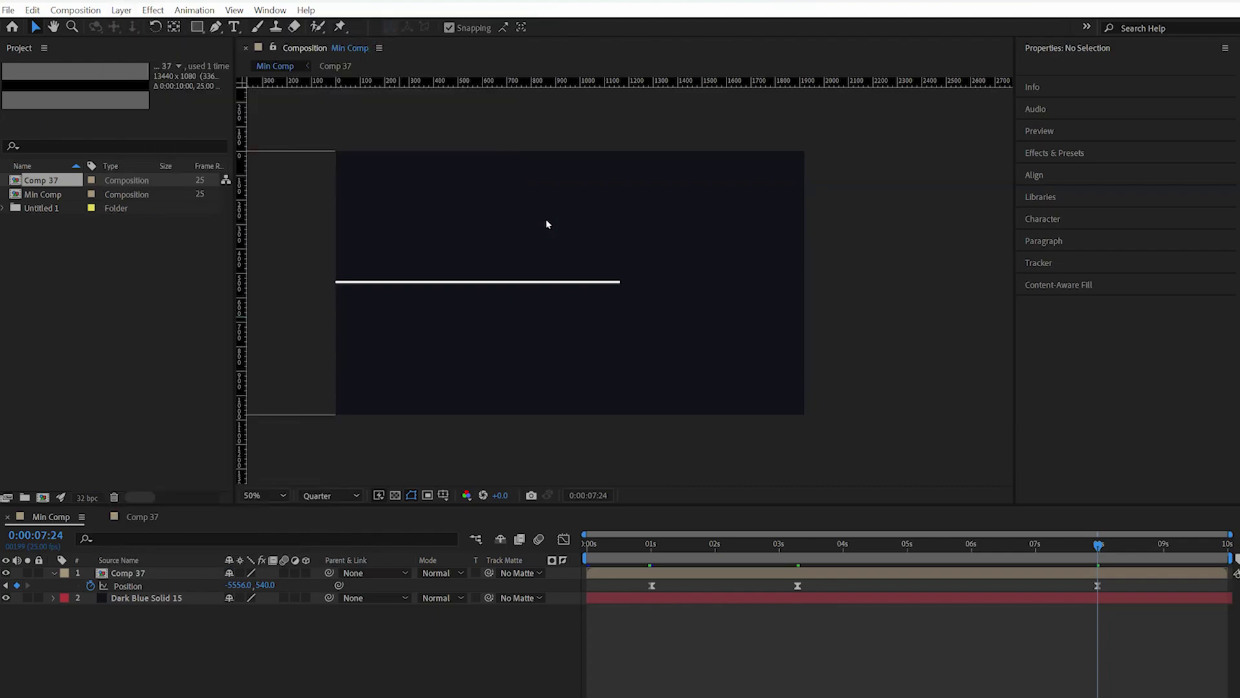
pyautogui.hotkey('ctrl', 'alt', 'shift', 't')
pyautogui.write('Lines Ani')
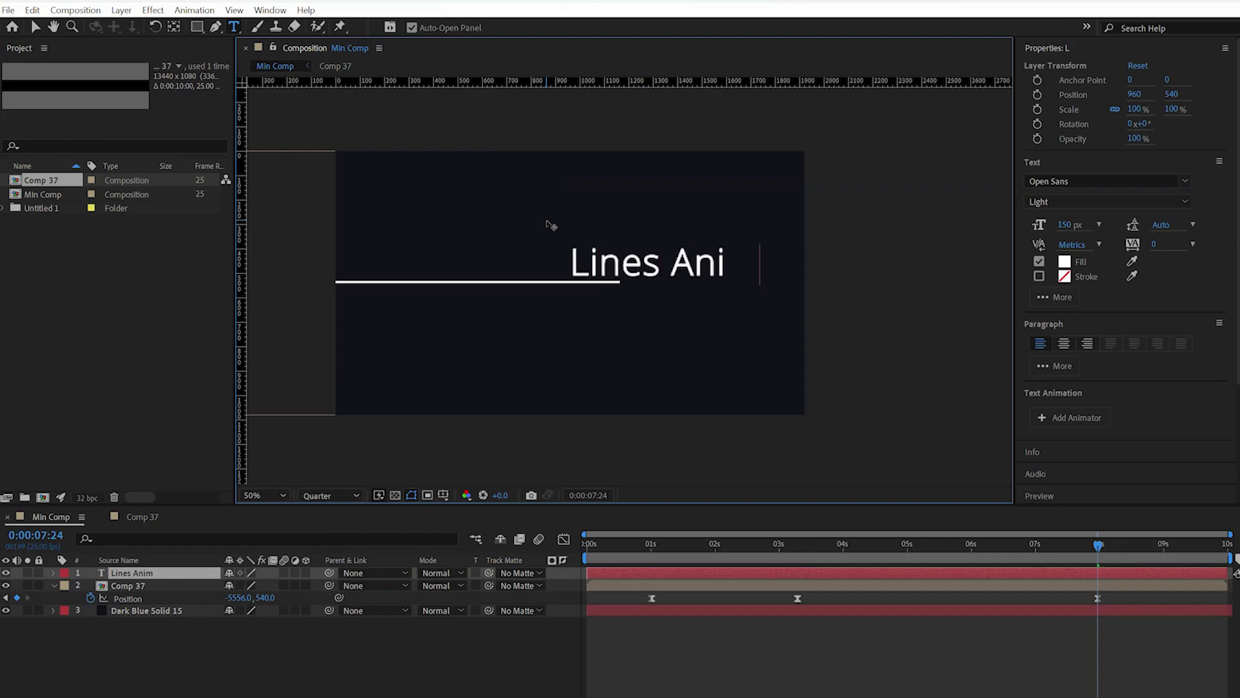
pyautogui.write('mation')
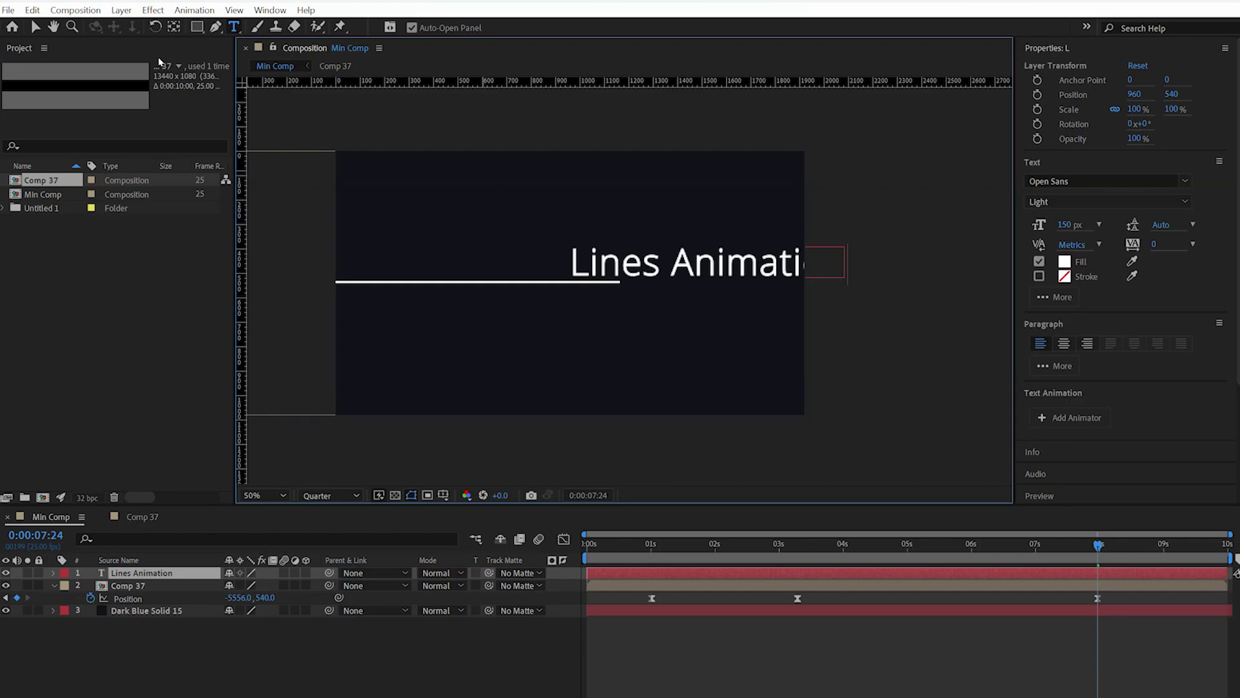
pyautogui.click(36, 28)
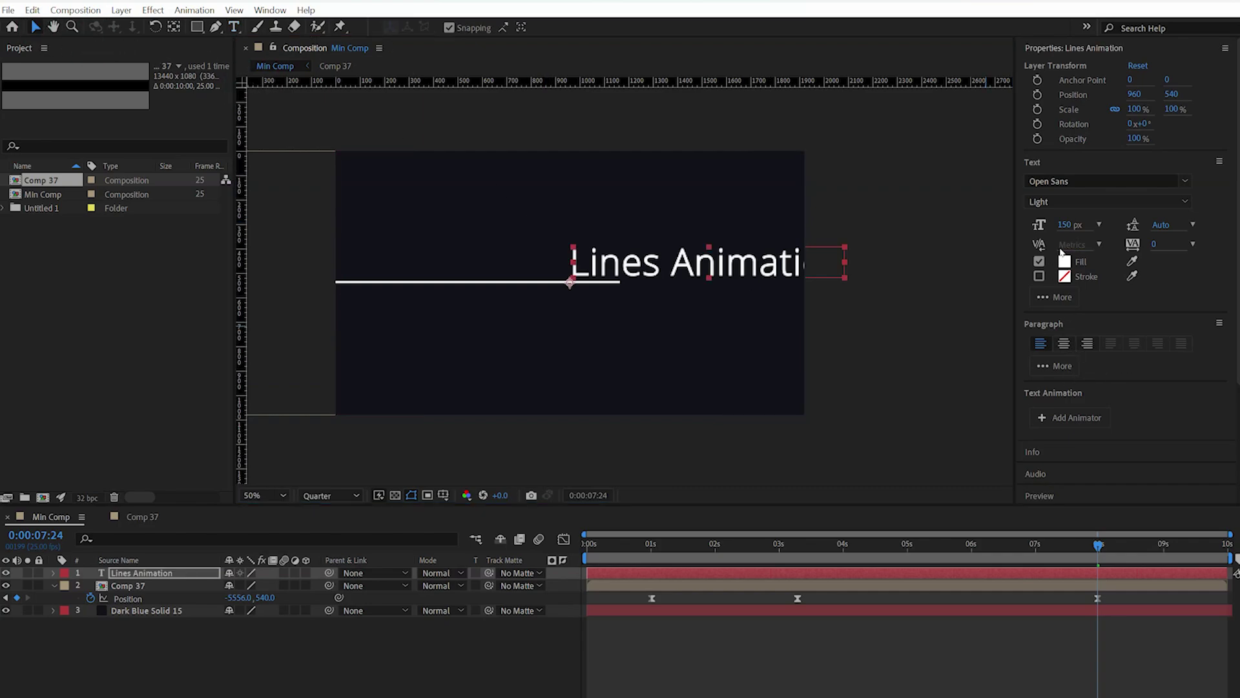
pyautogui.moveTo(1067, 225); pyautogui.dragTo(1020, 238)
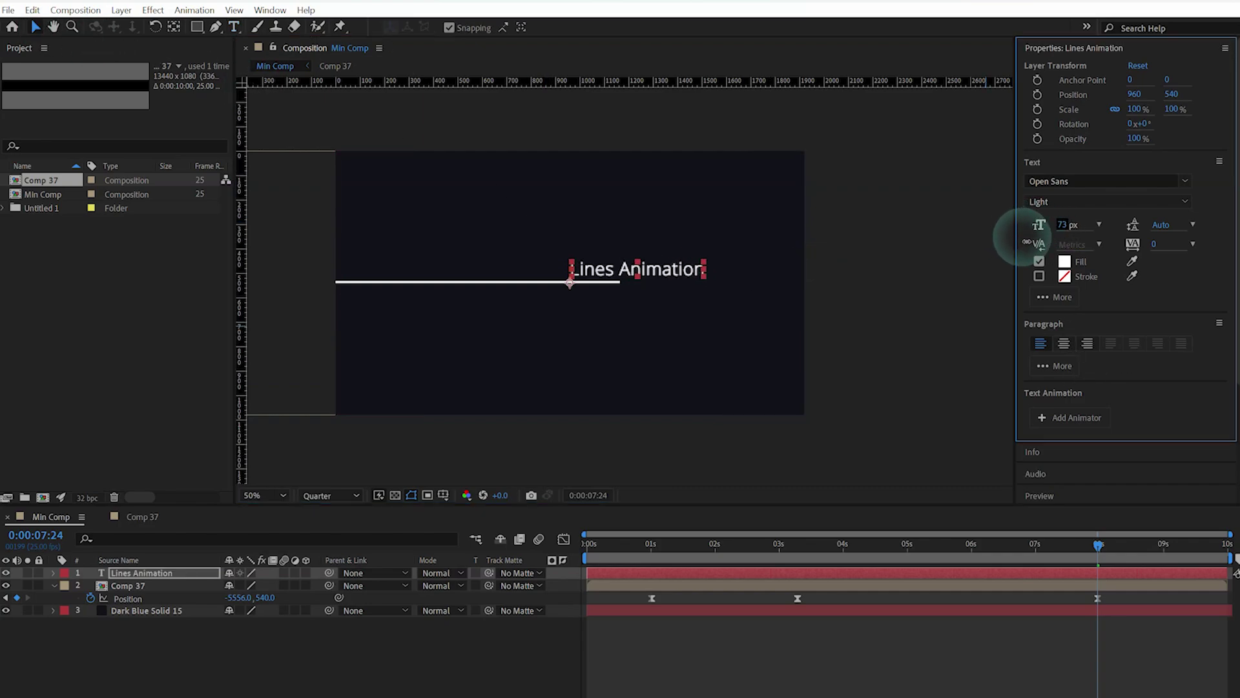
pyautogui.moveTo(658, 271); pyautogui.dragTo(709, 270)
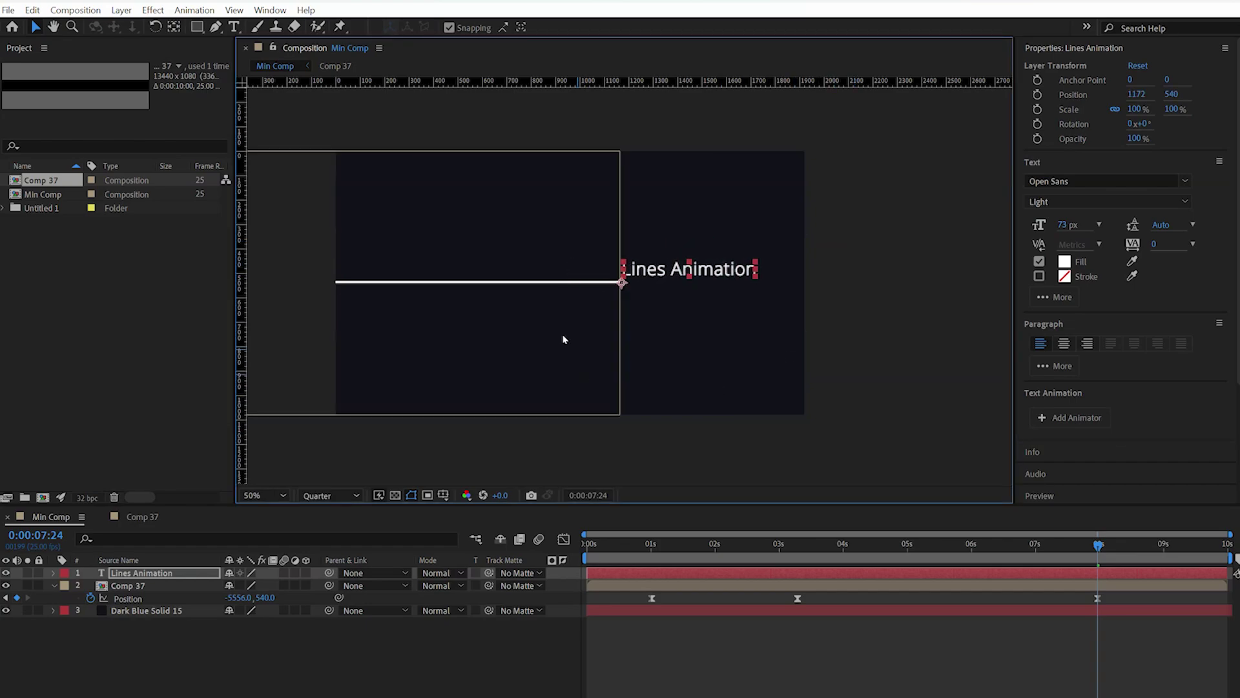
# Add a Scale animator to the text with range Start 40% and End 67%
pyautogui.click(54, 575)
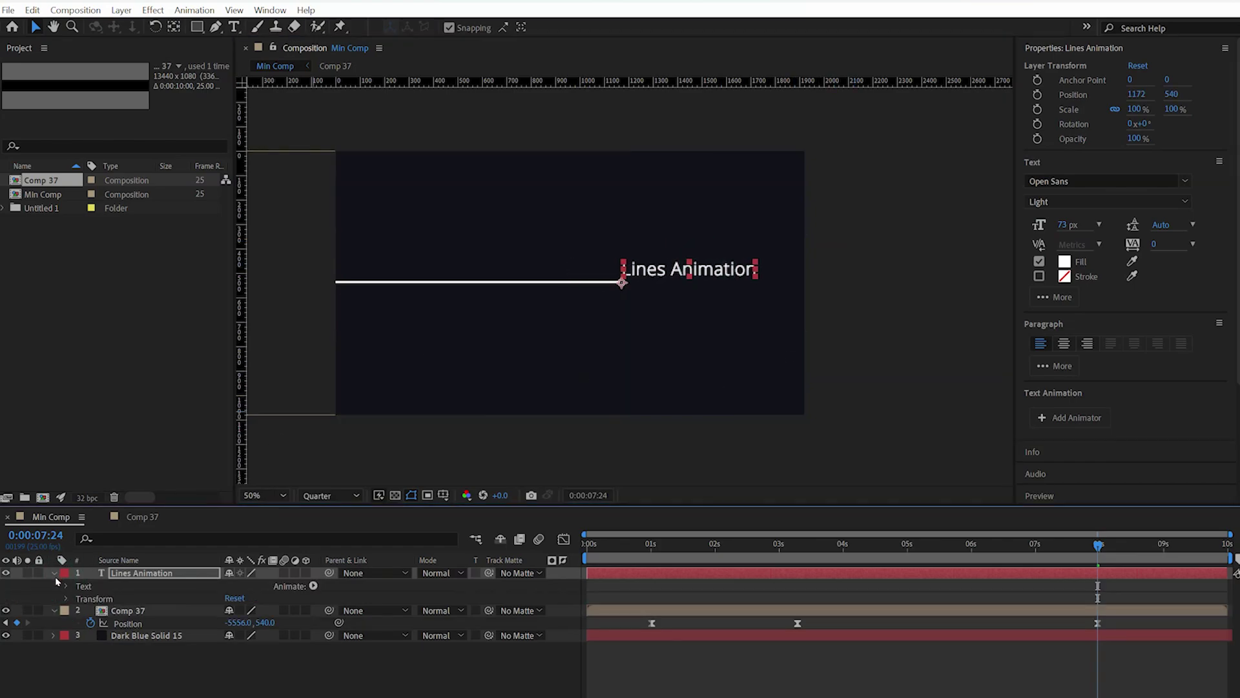
pyautogui.click(314, 586)
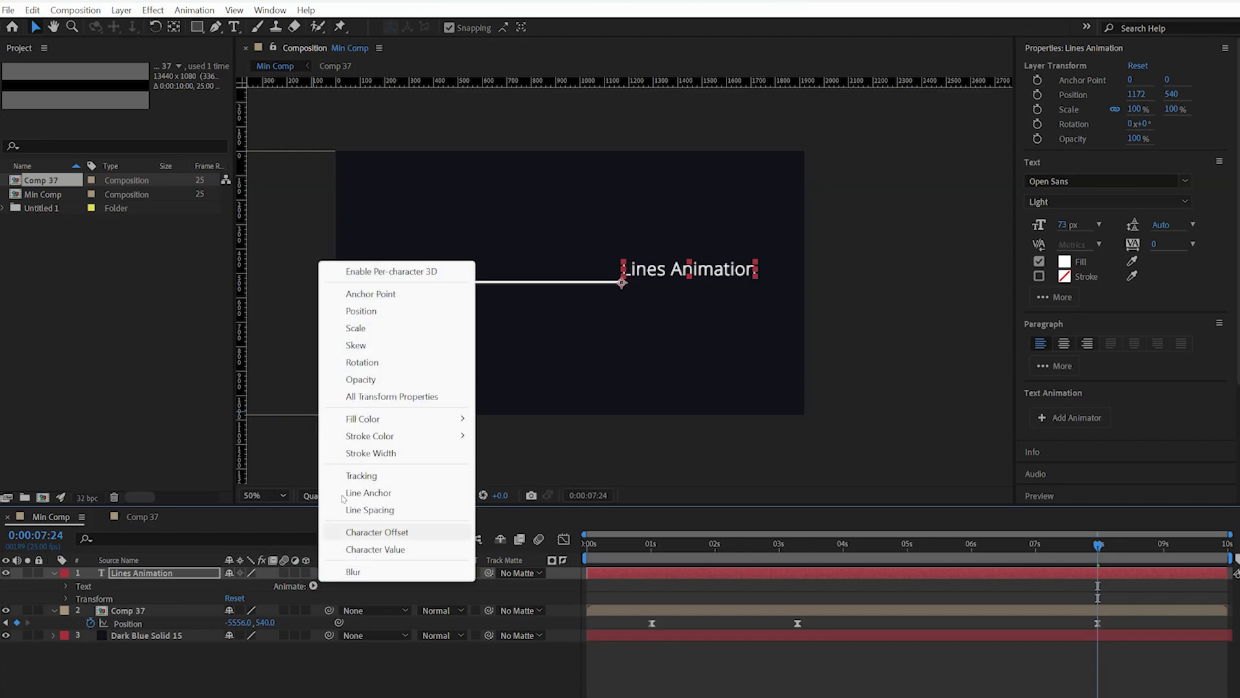
pyautogui.click(364, 328)
pyautogui.click(91, 649)
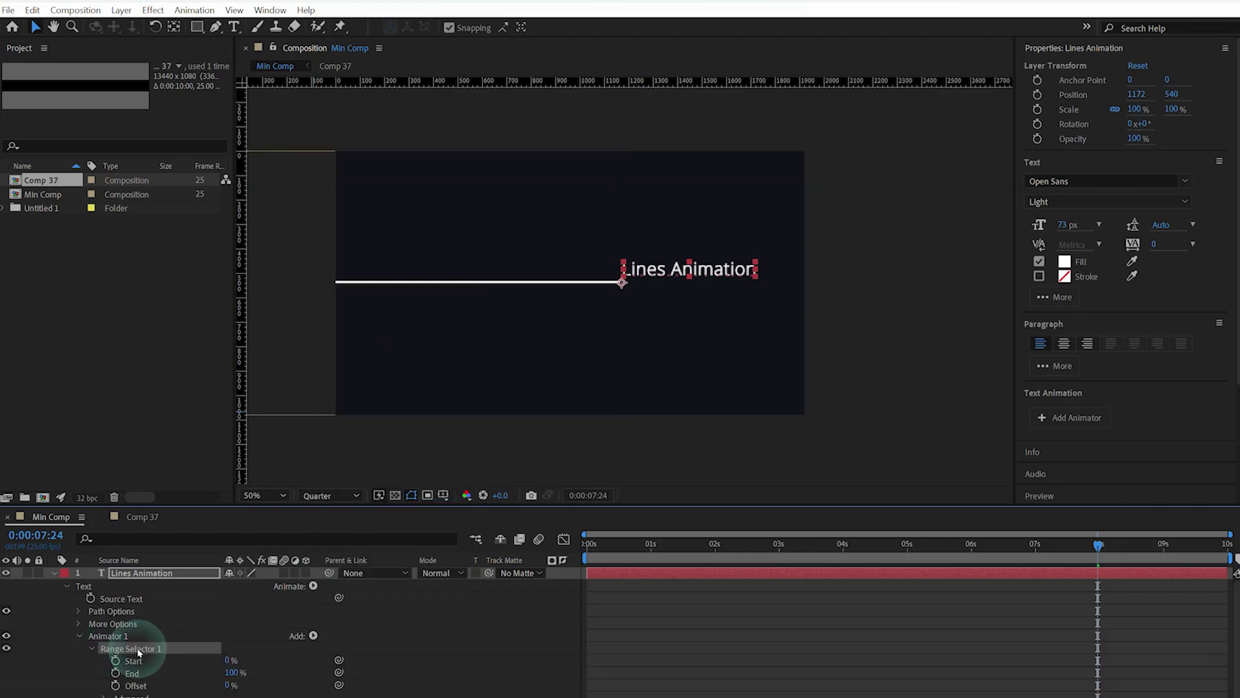
pyautogui.click(129, 687)
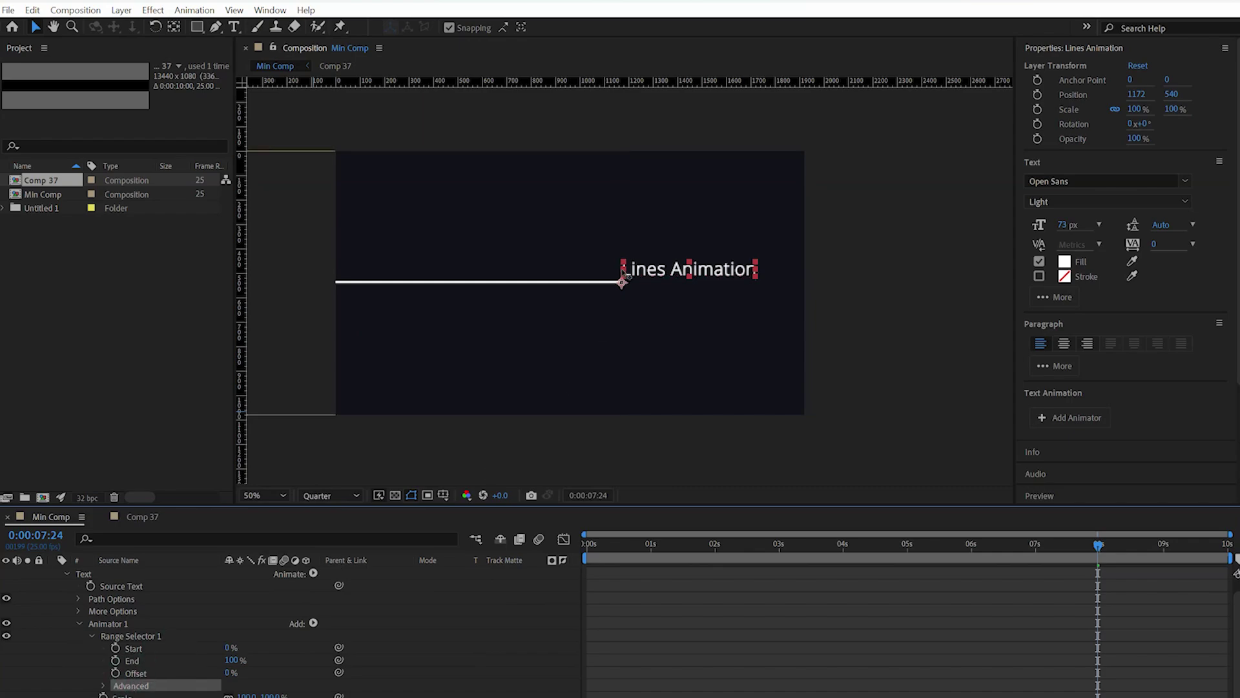
pyautogui.moveTo(623, 270); pyautogui.dragTo(670, 270)
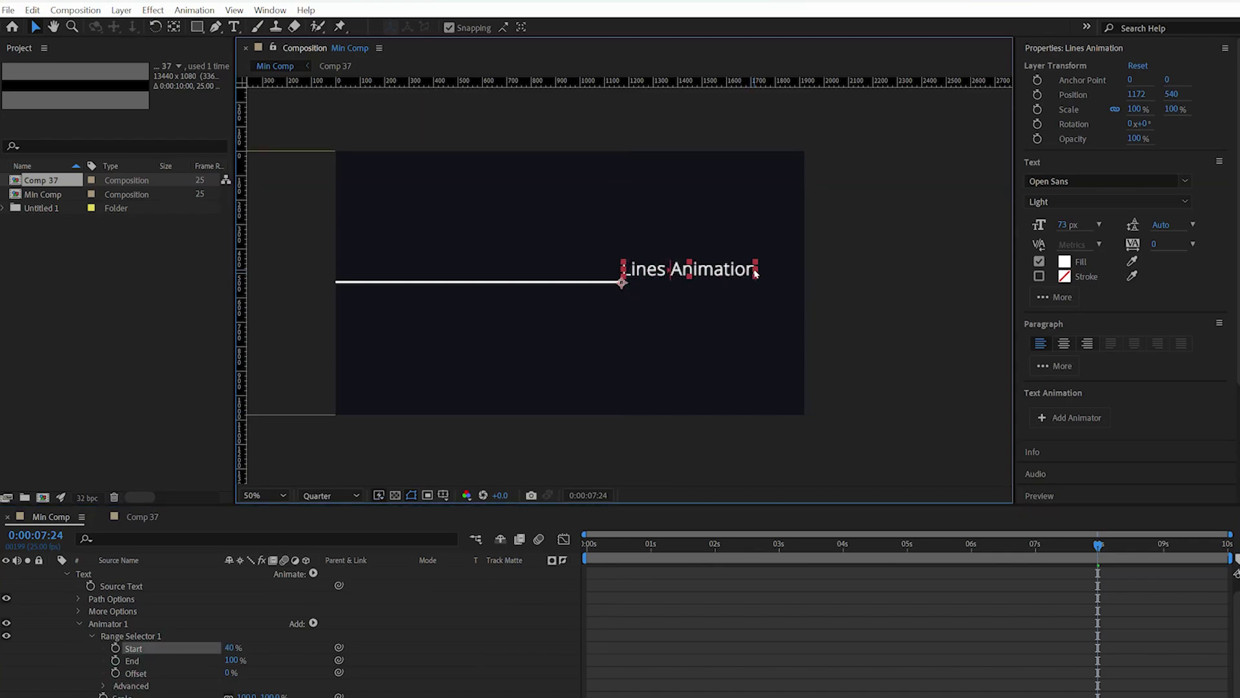
pyautogui.moveTo(762, 276); pyautogui.dragTo(713, 271)
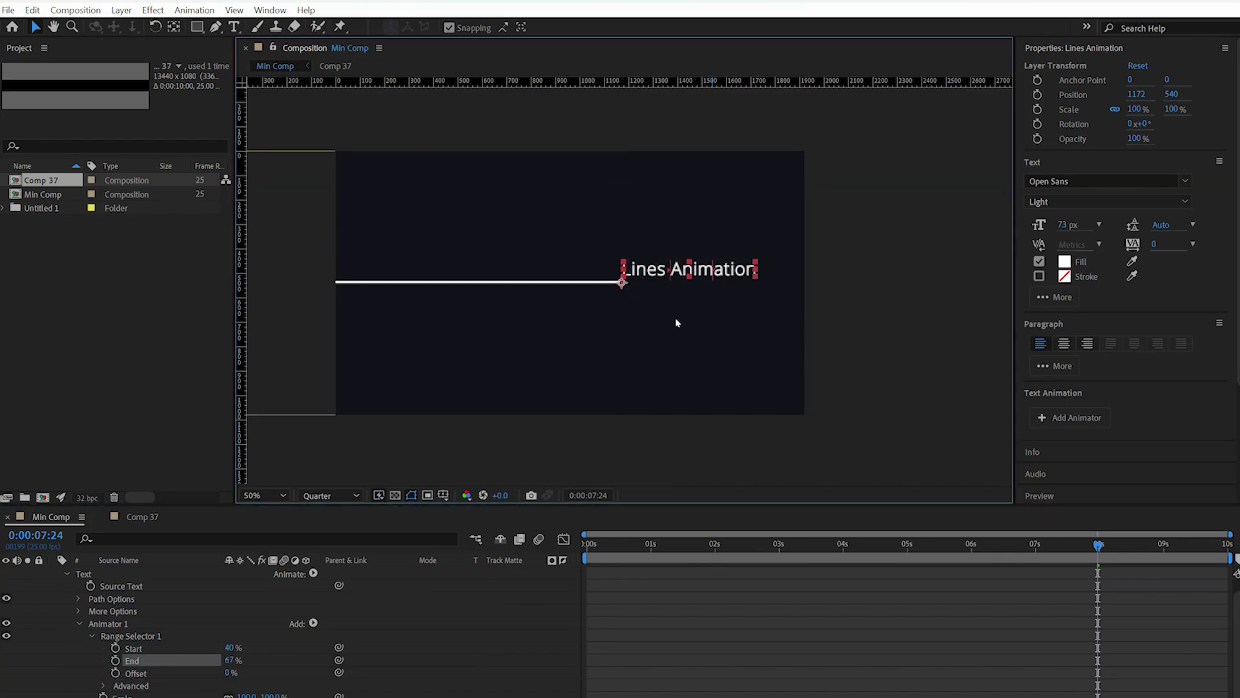
# Set the range shape to Ramp Up and Offset to -92% at the timeline start
pyautogui.click(103, 686)
pyautogui.scroll(-3, 103, 686)
pyautogui.click(271, 660)
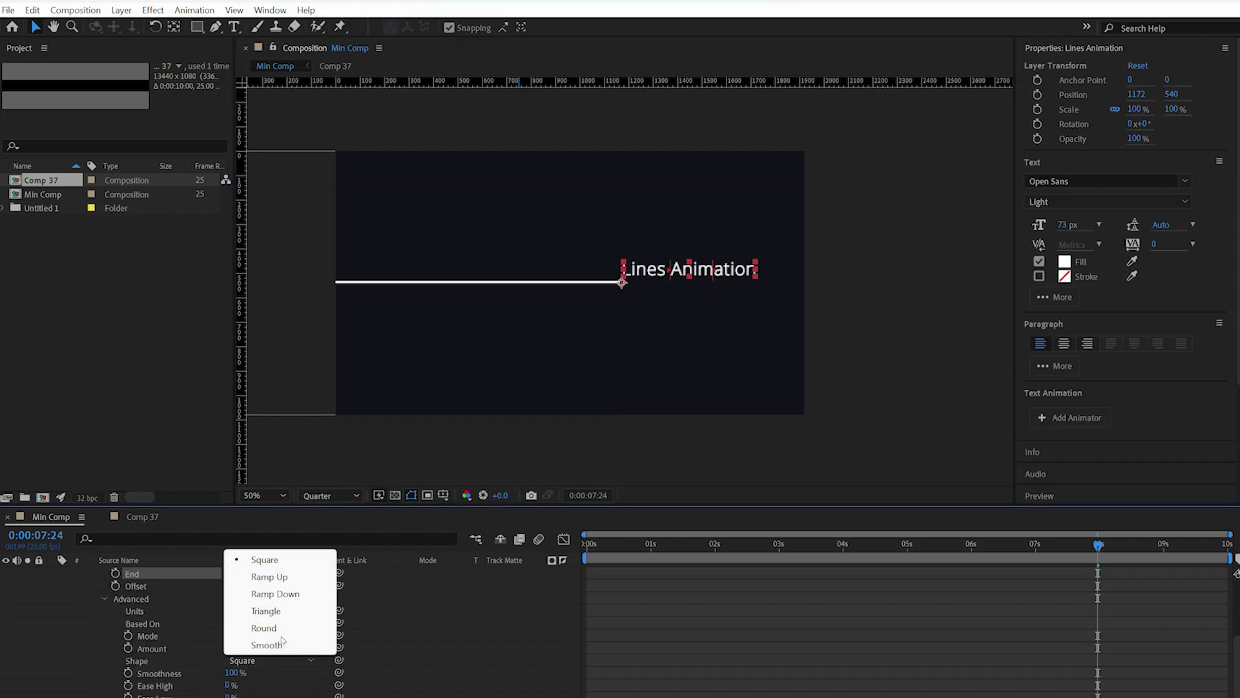
pyautogui.click(287, 593)
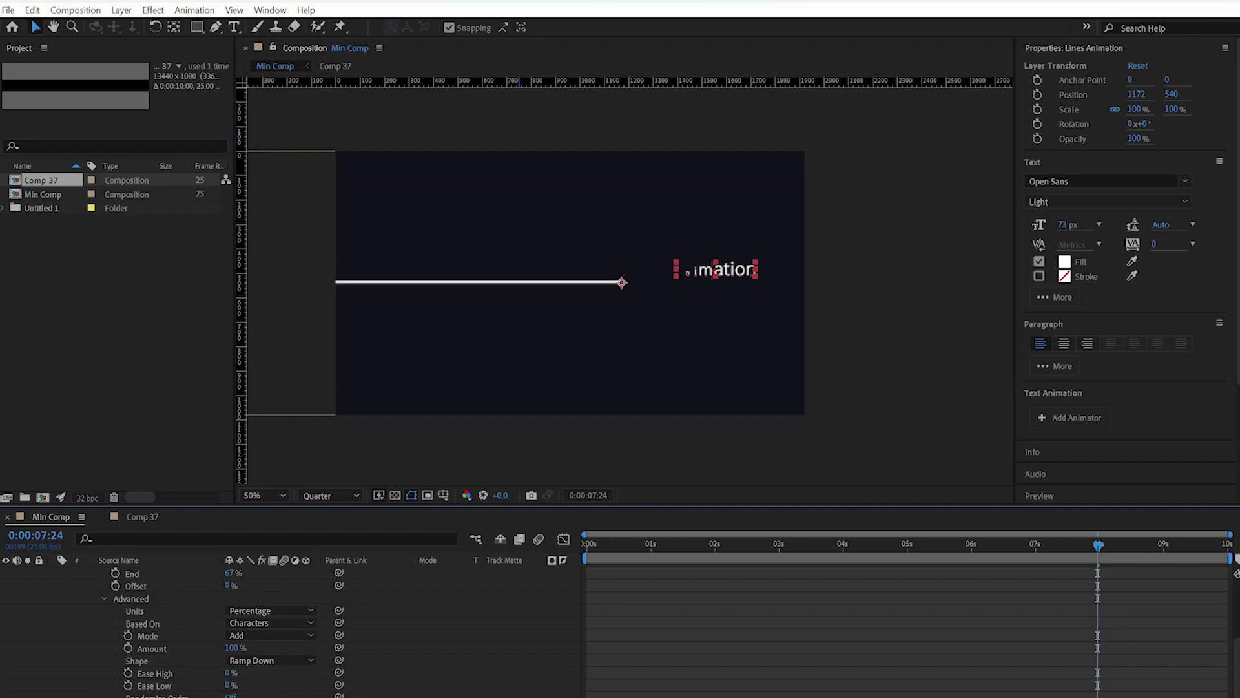
pyautogui.click(264, 660)
pyautogui.click(278, 577)
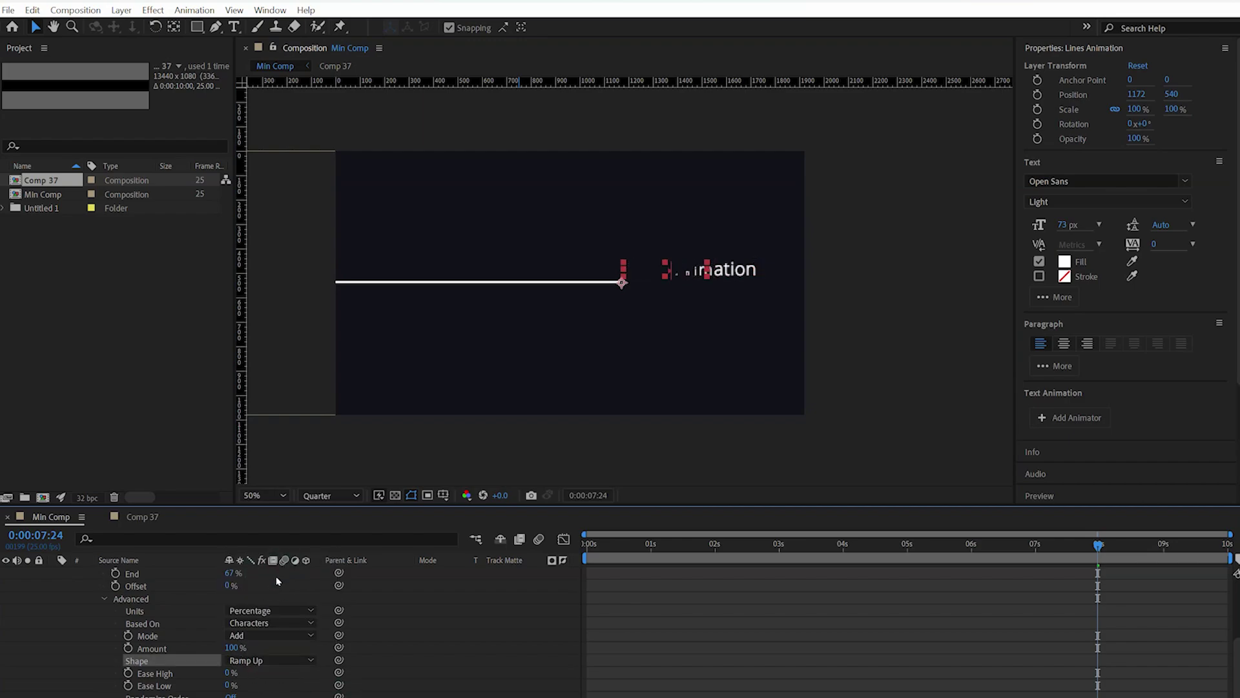
pyautogui.moveTo(224, 585); pyautogui.dragTo(172, 589)
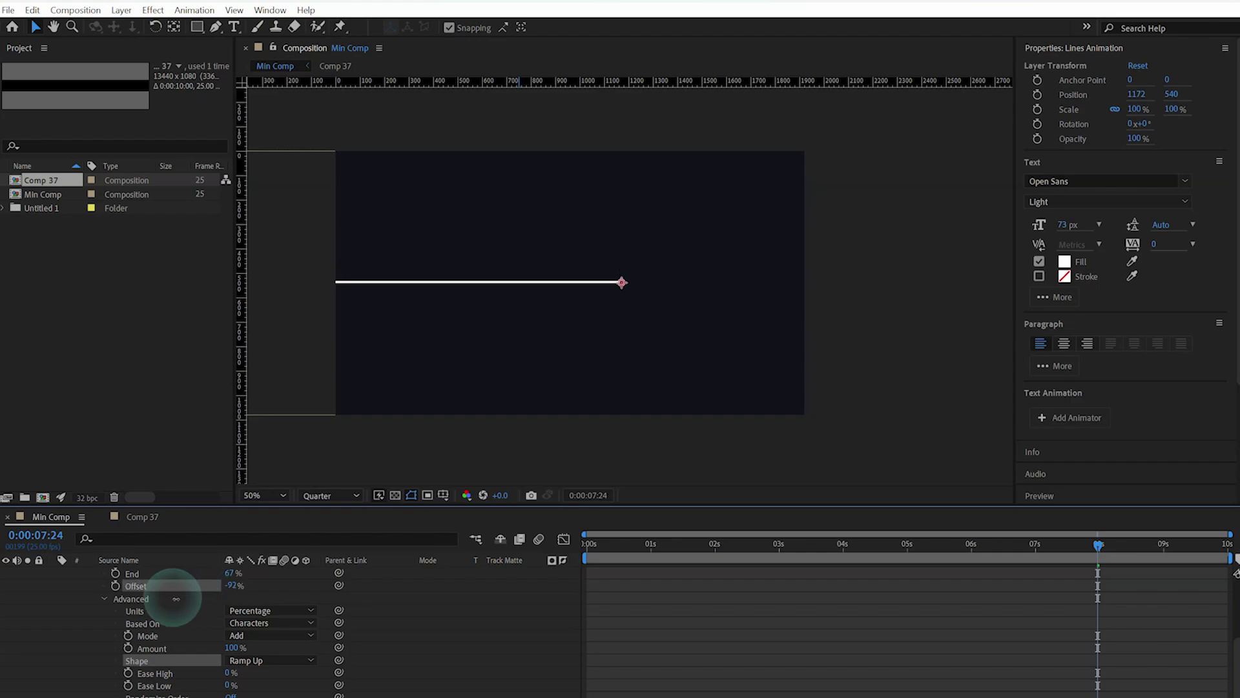
pyautogui.scroll(3, 904, 620)
pyautogui.moveTo(609, 549); pyautogui.dragTo(526, 551)
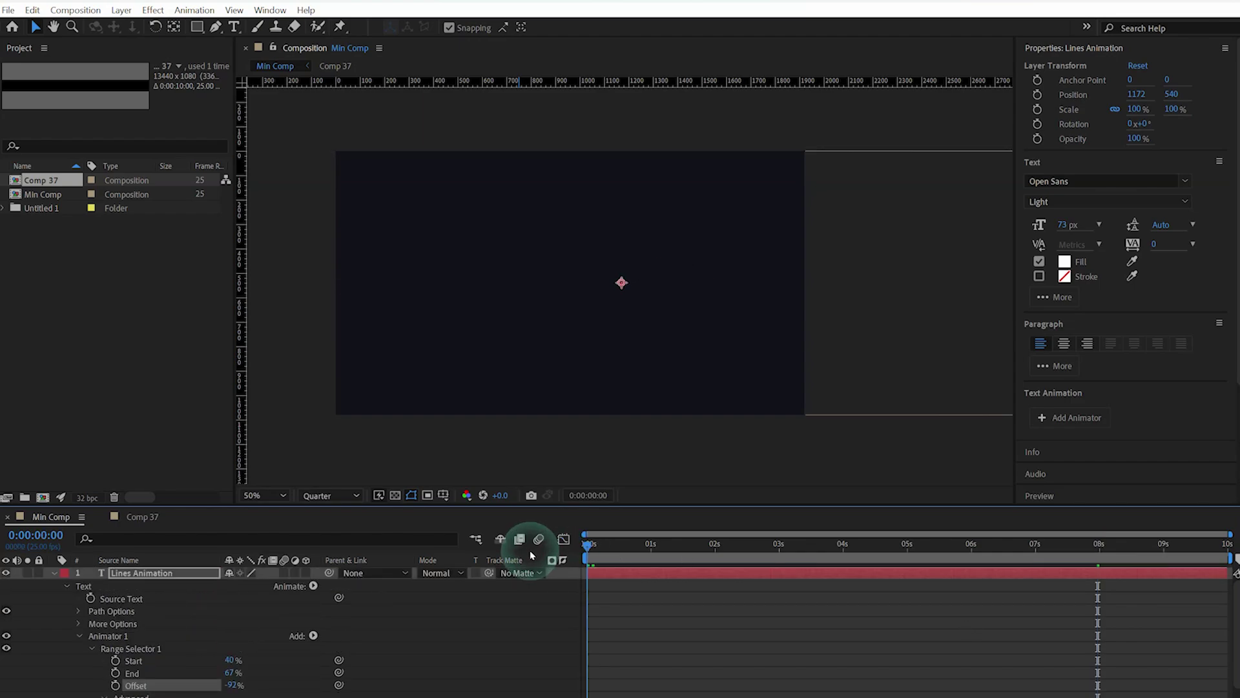
# Keyframe Offset to 100% at 1 s and give the reveal a sharp early-peaking ease
pyautogui.click(648, 545)
pyautogui.moveTo(238, 686); pyautogui.dragTo(401, 685)
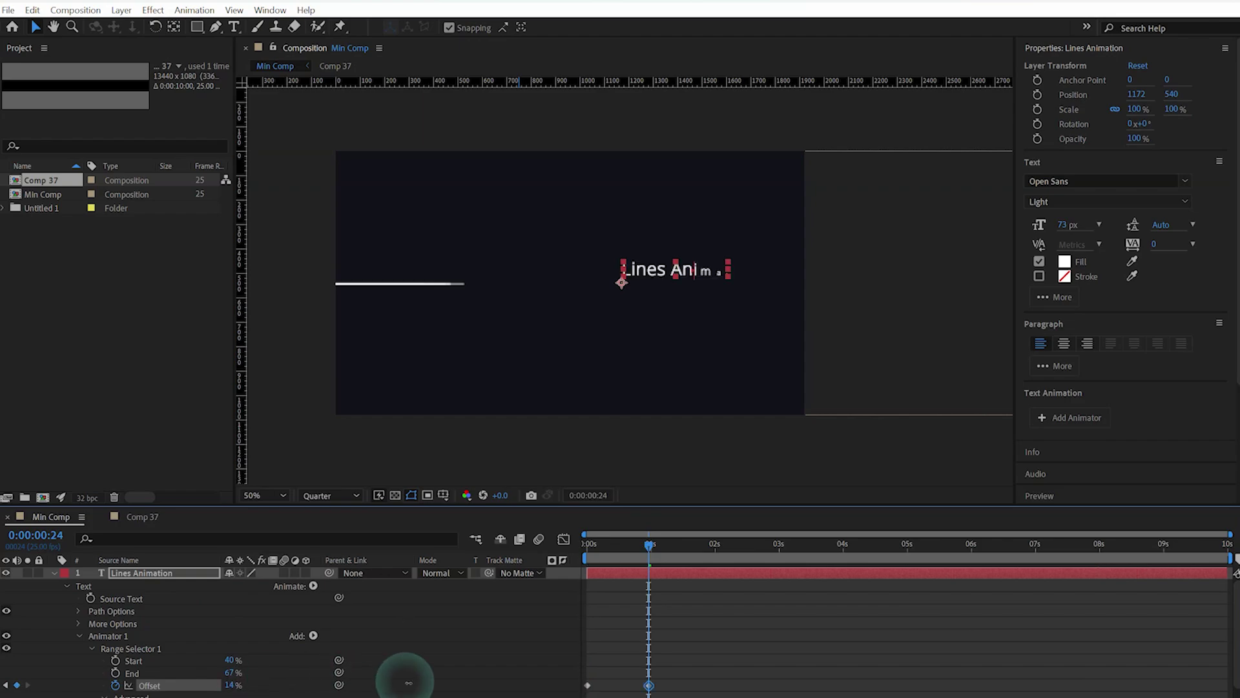
pyautogui.moveTo(670, 674); pyautogui.dragTo(495, 696)
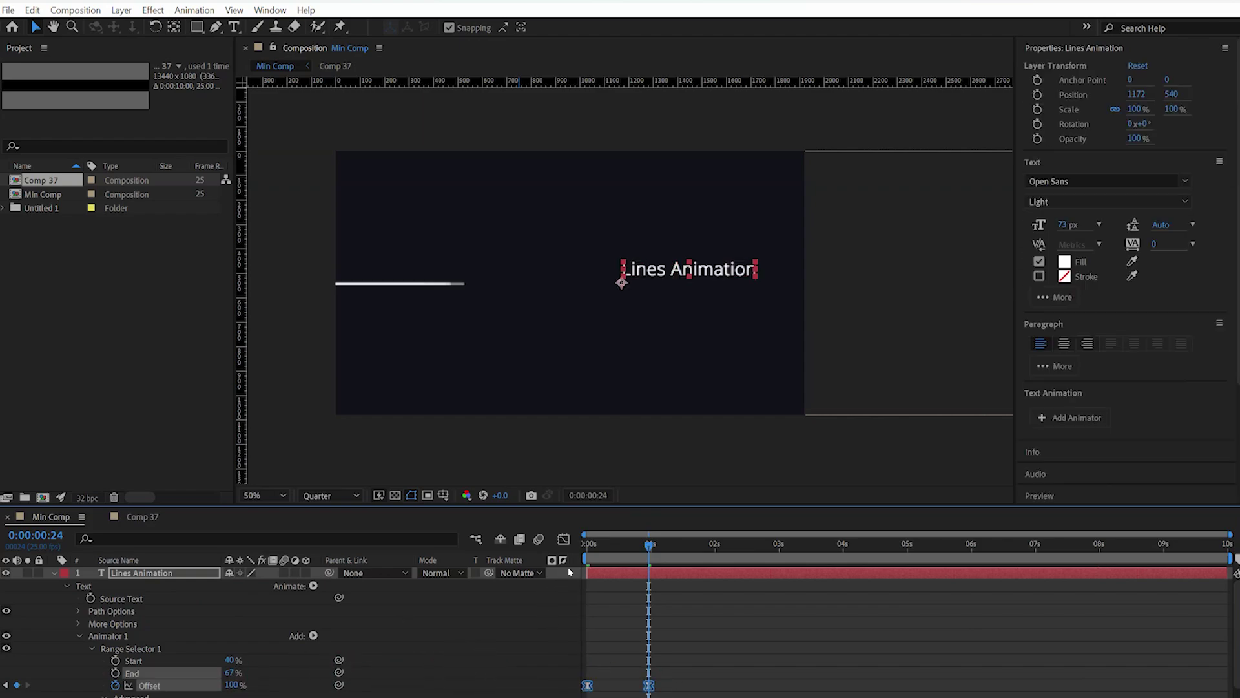
pyautogui.click(563, 539)
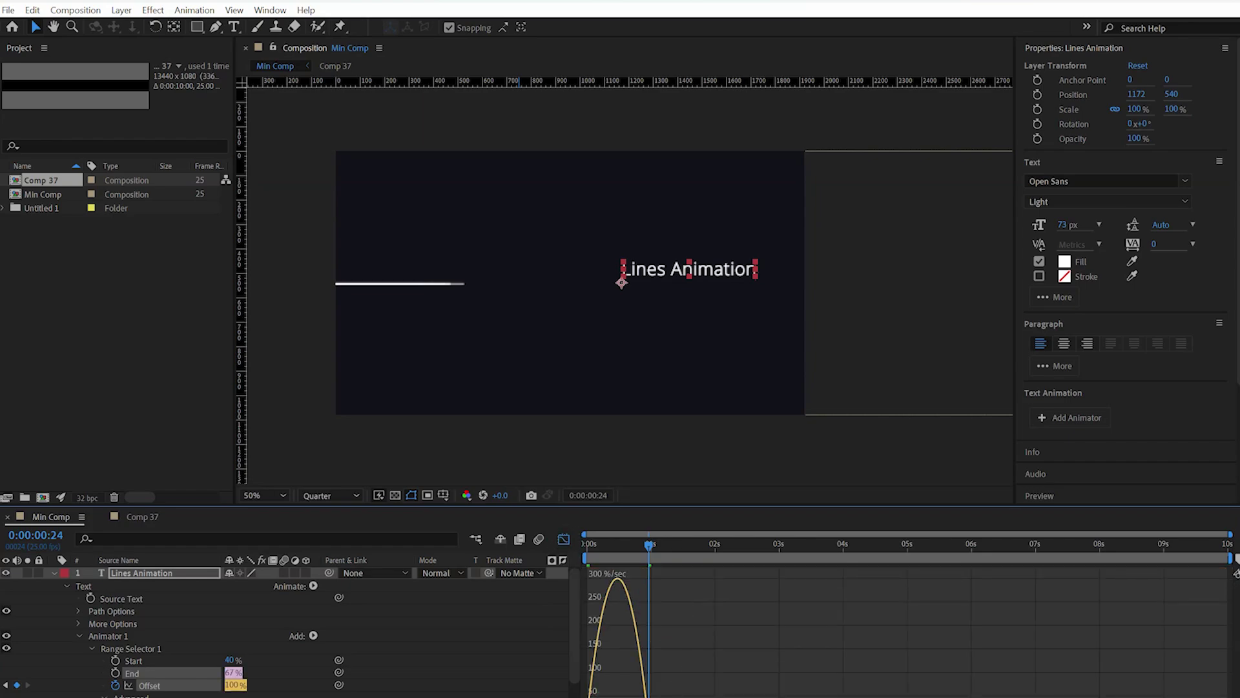
pyautogui.moveTo(616, 695); pyautogui.dragTo(599, 643)
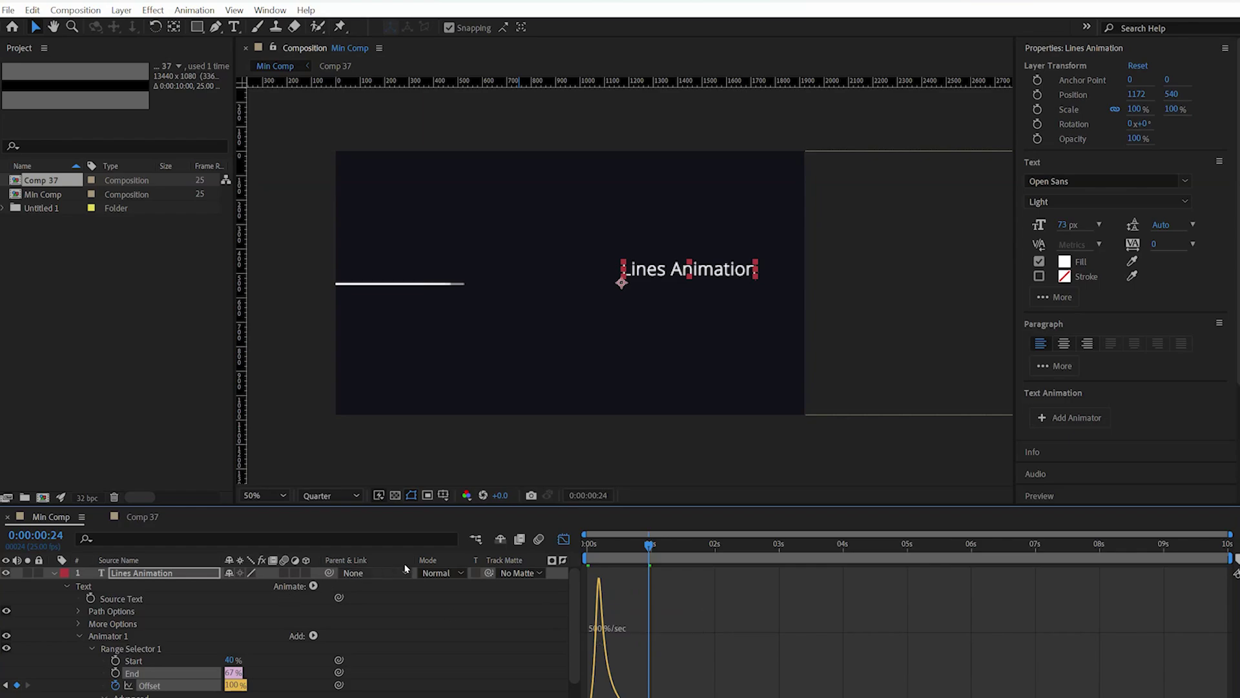
pyautogui.click(563, 542)
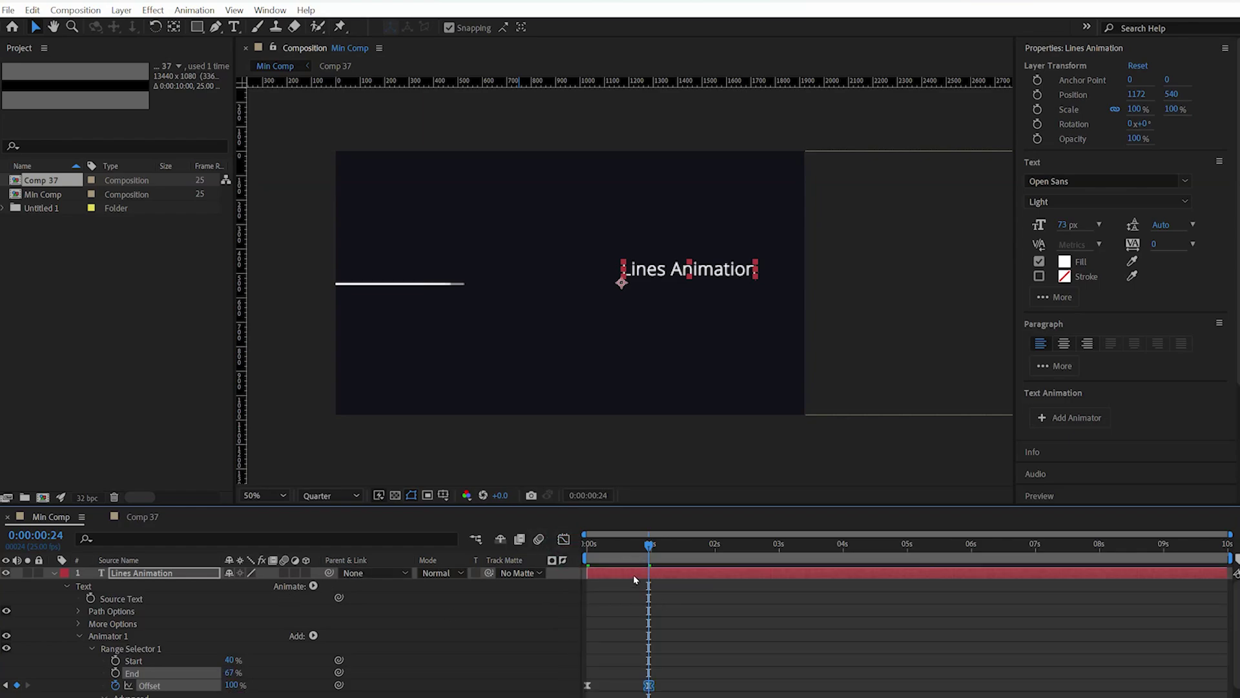
# Shift the text layer so its reveal begins near 8 s
pyautogui.hotkey('ctrl', 'a')
pyautogui.hotkey('ctrl', '`')
pyautogui.click(297, 660)
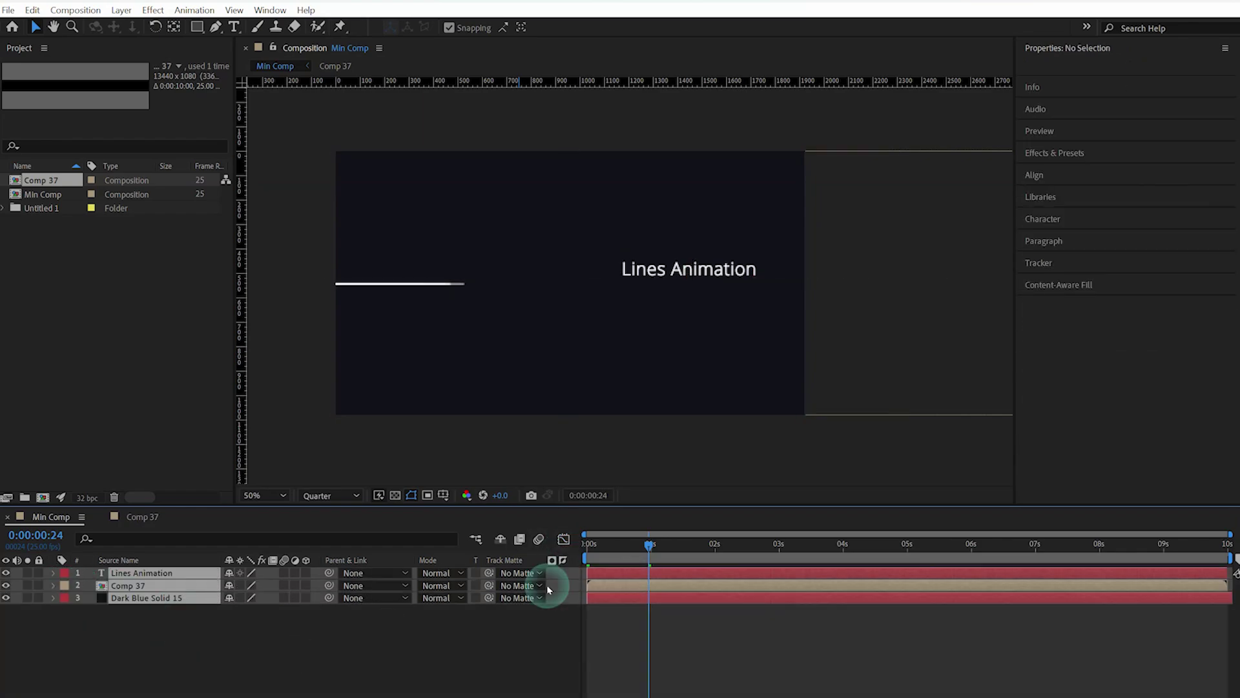
pyautogui.click(622, 586)
pyautogui.press('p')
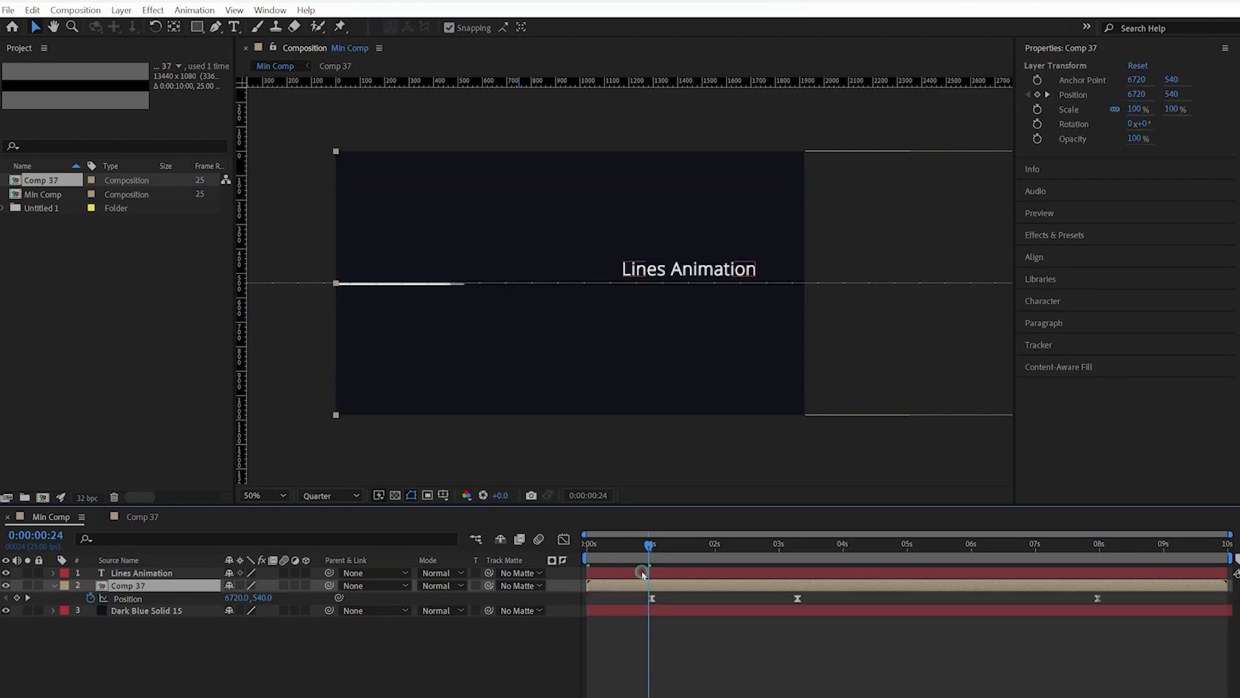
pyautogui.moveTo(643, 573)
pyautogui.mouseDown()
pyautogui.moveTo(1154, 573)
pyautogui.moveTo(1064, 576)
pyautogui.moveTo(1098, 549)
pyautogui.moveTo(1110, 573)
pyautogui.moveTo(1162, 598)
pyautogui.mouseUp()
# Line the text reveal up with the line stopping at 7:24, then preview from 0:00
pyautogui.click(1108, 548)
pyautogui.press('u')
pyautogui.click(563, 539)
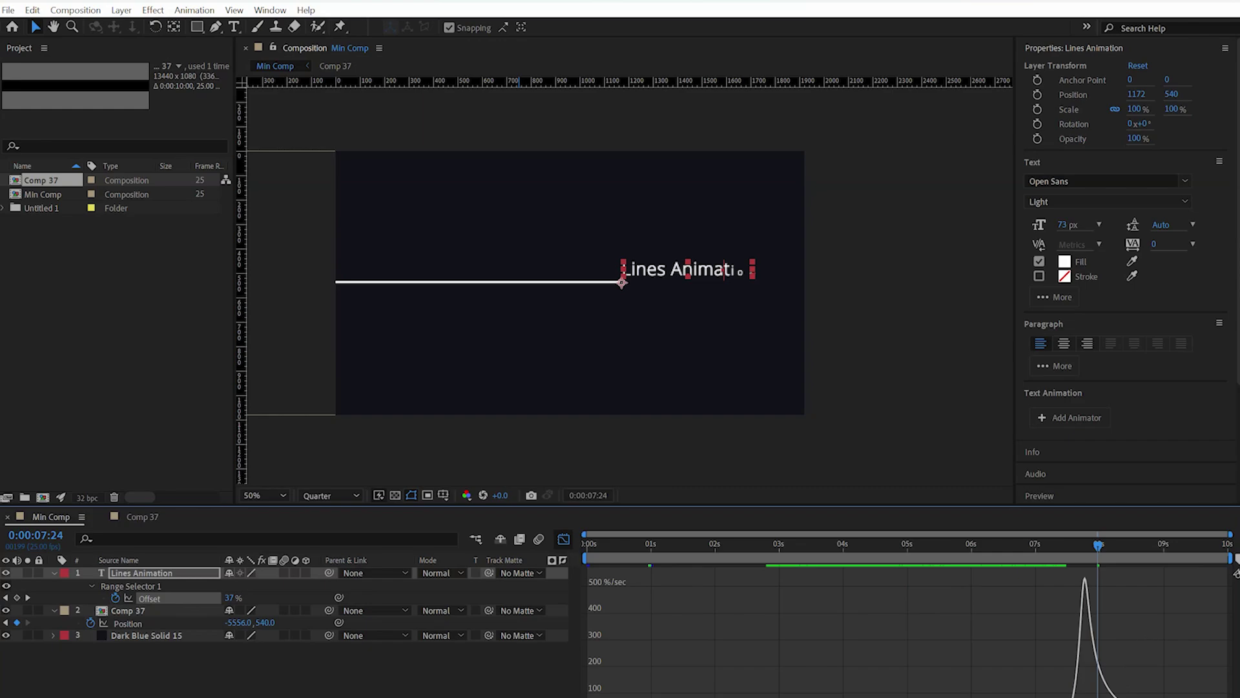
pyautogui.moveTo(1098, 545); pyautogui.dragTo(1102, 551)
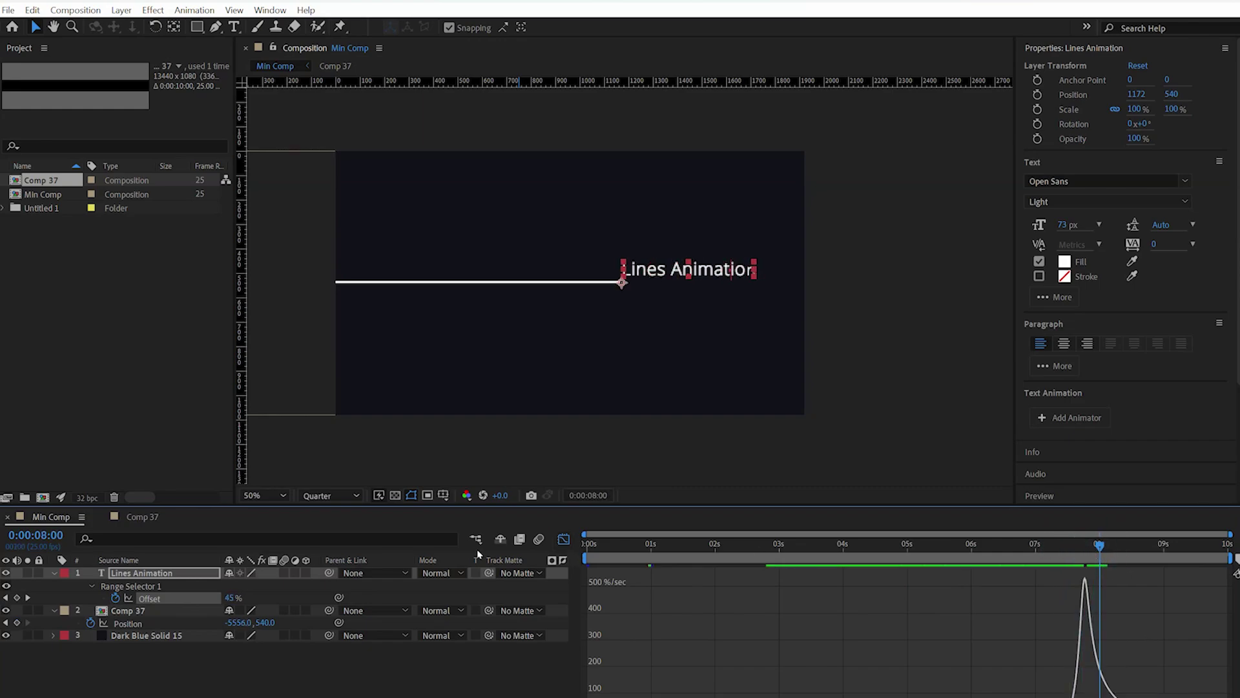
pyautogui.click(563, 539)
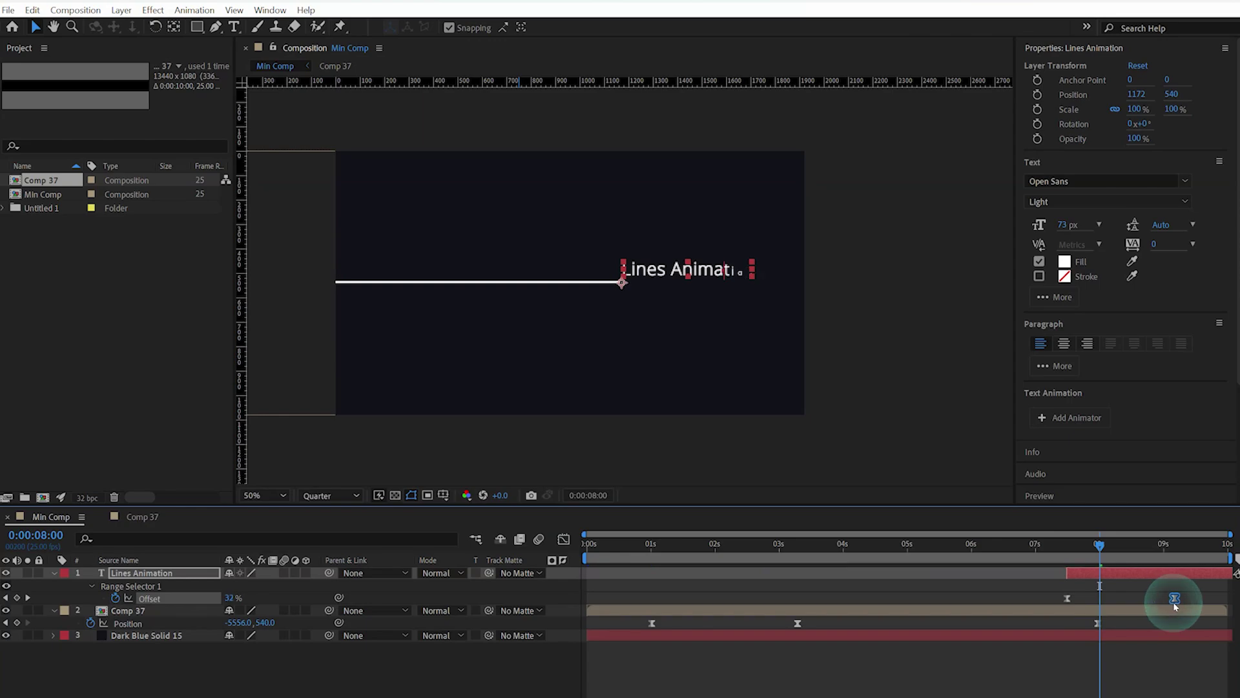
pyautogui.moveTo(1093, 551); pyautogui.dragTo(588, 546)
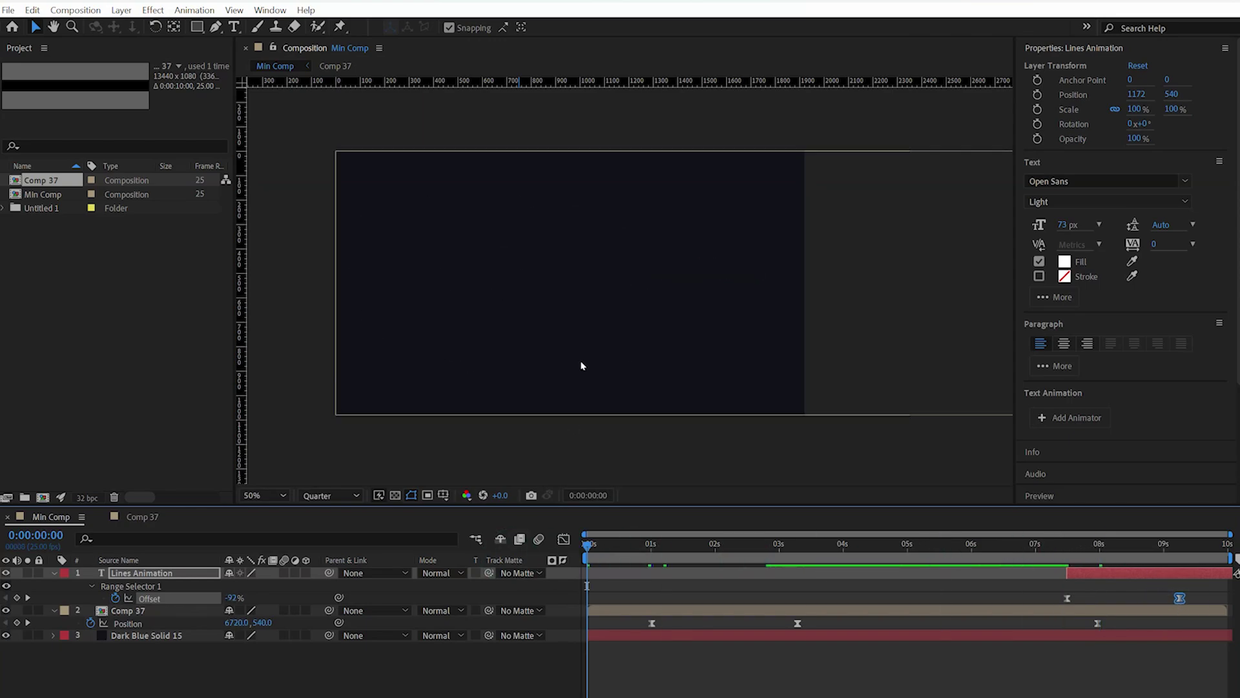
pyautogui.press('space')
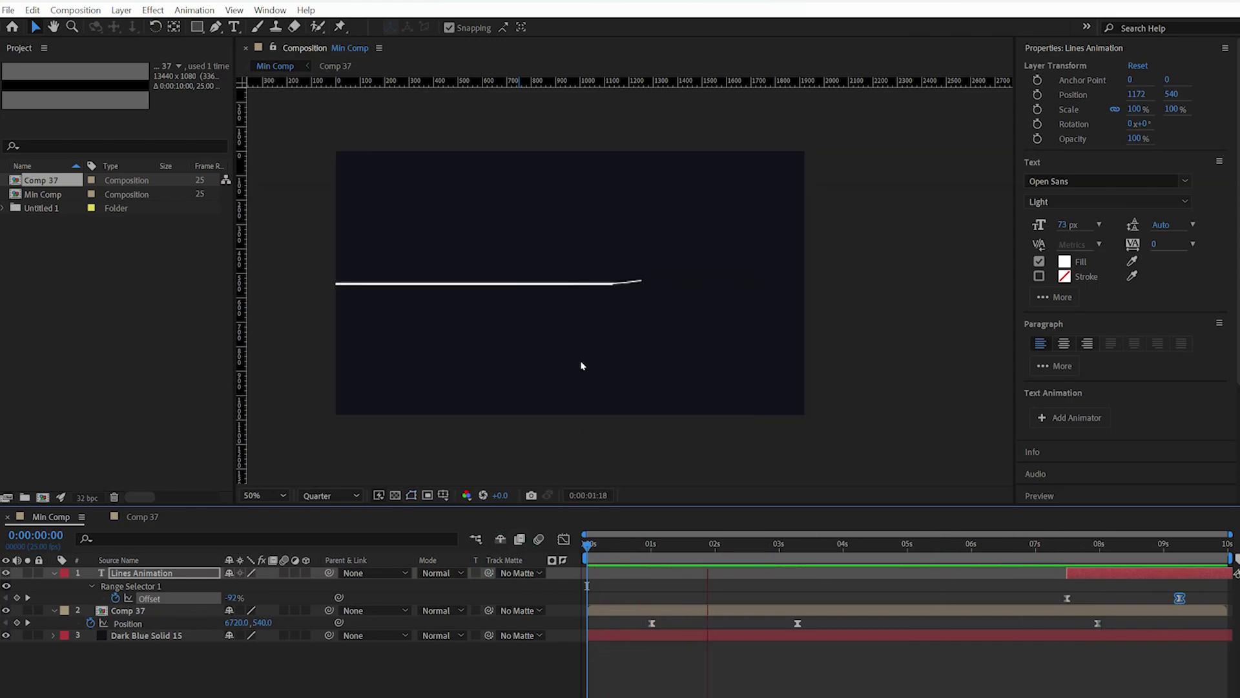